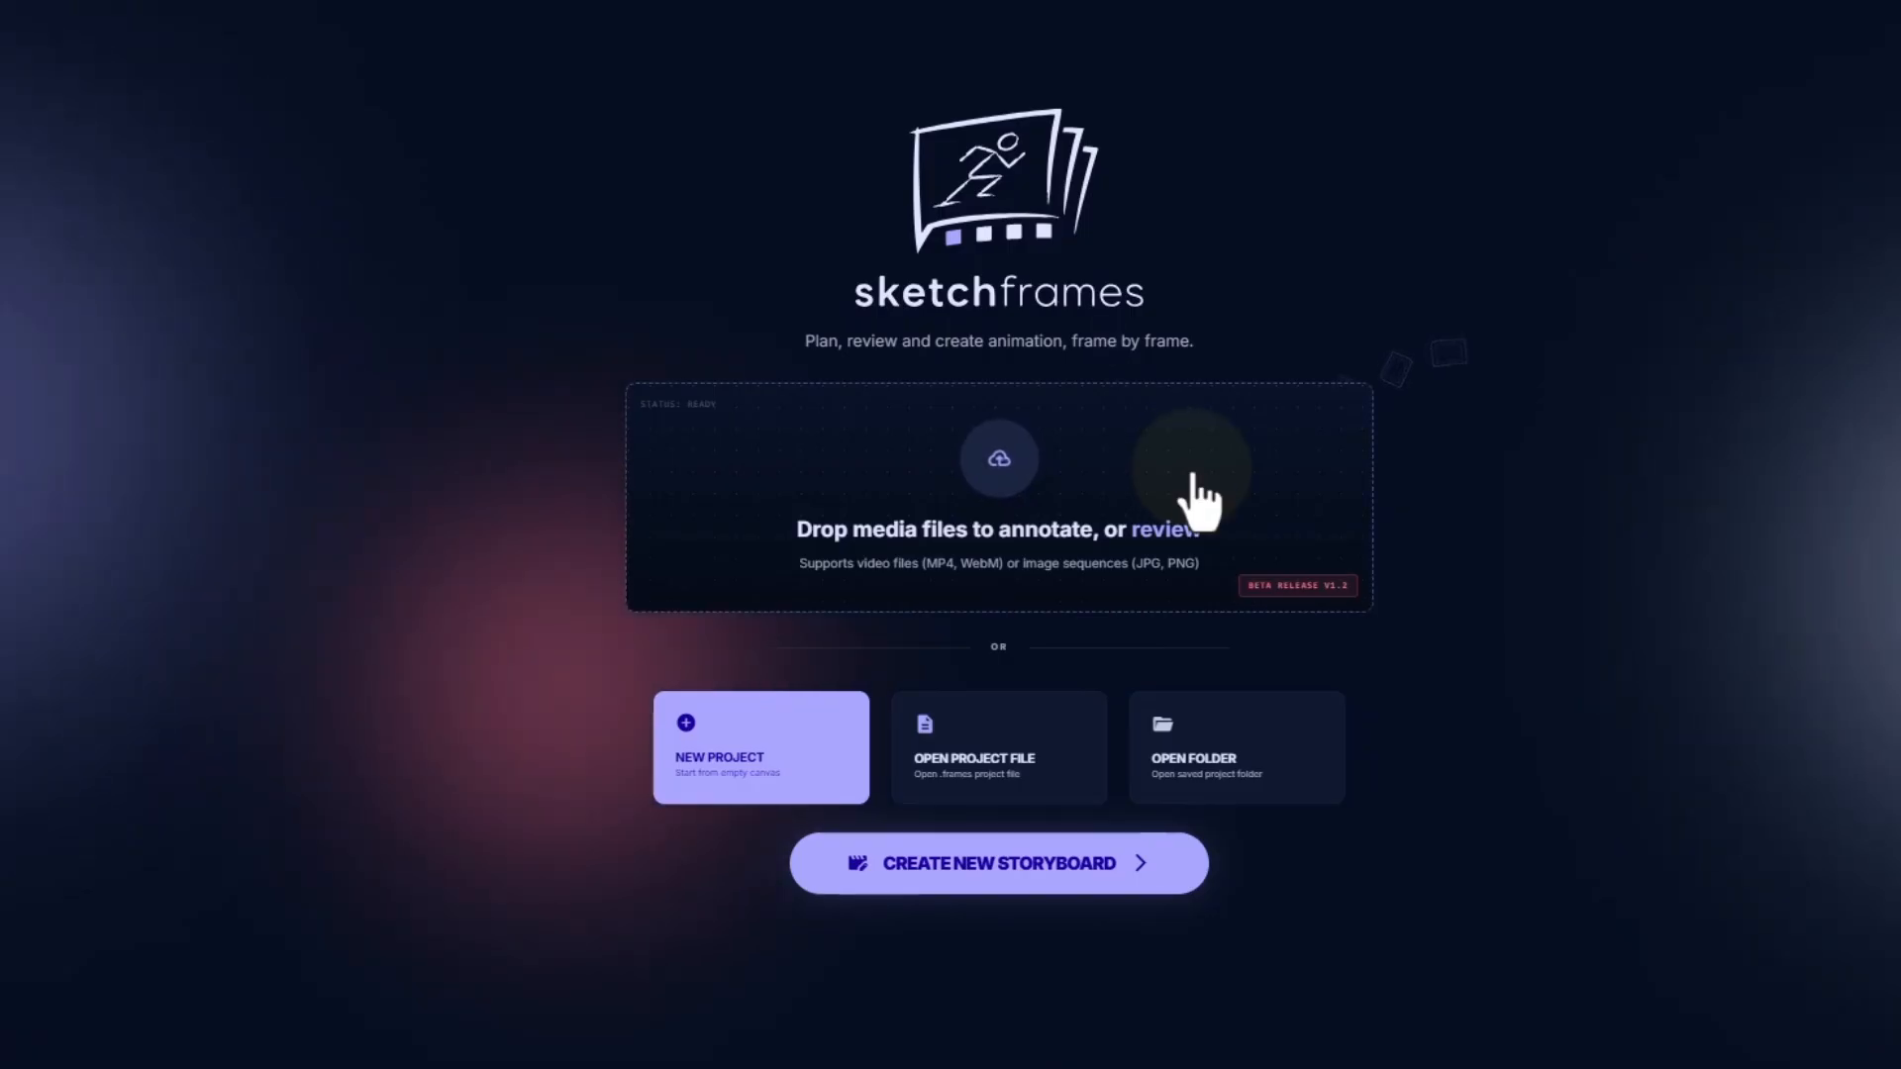
# - Load the 呪術廻戦 #JujutsuKaisen.mp4 video file for annotation
pyautogui.click(1156, 483)
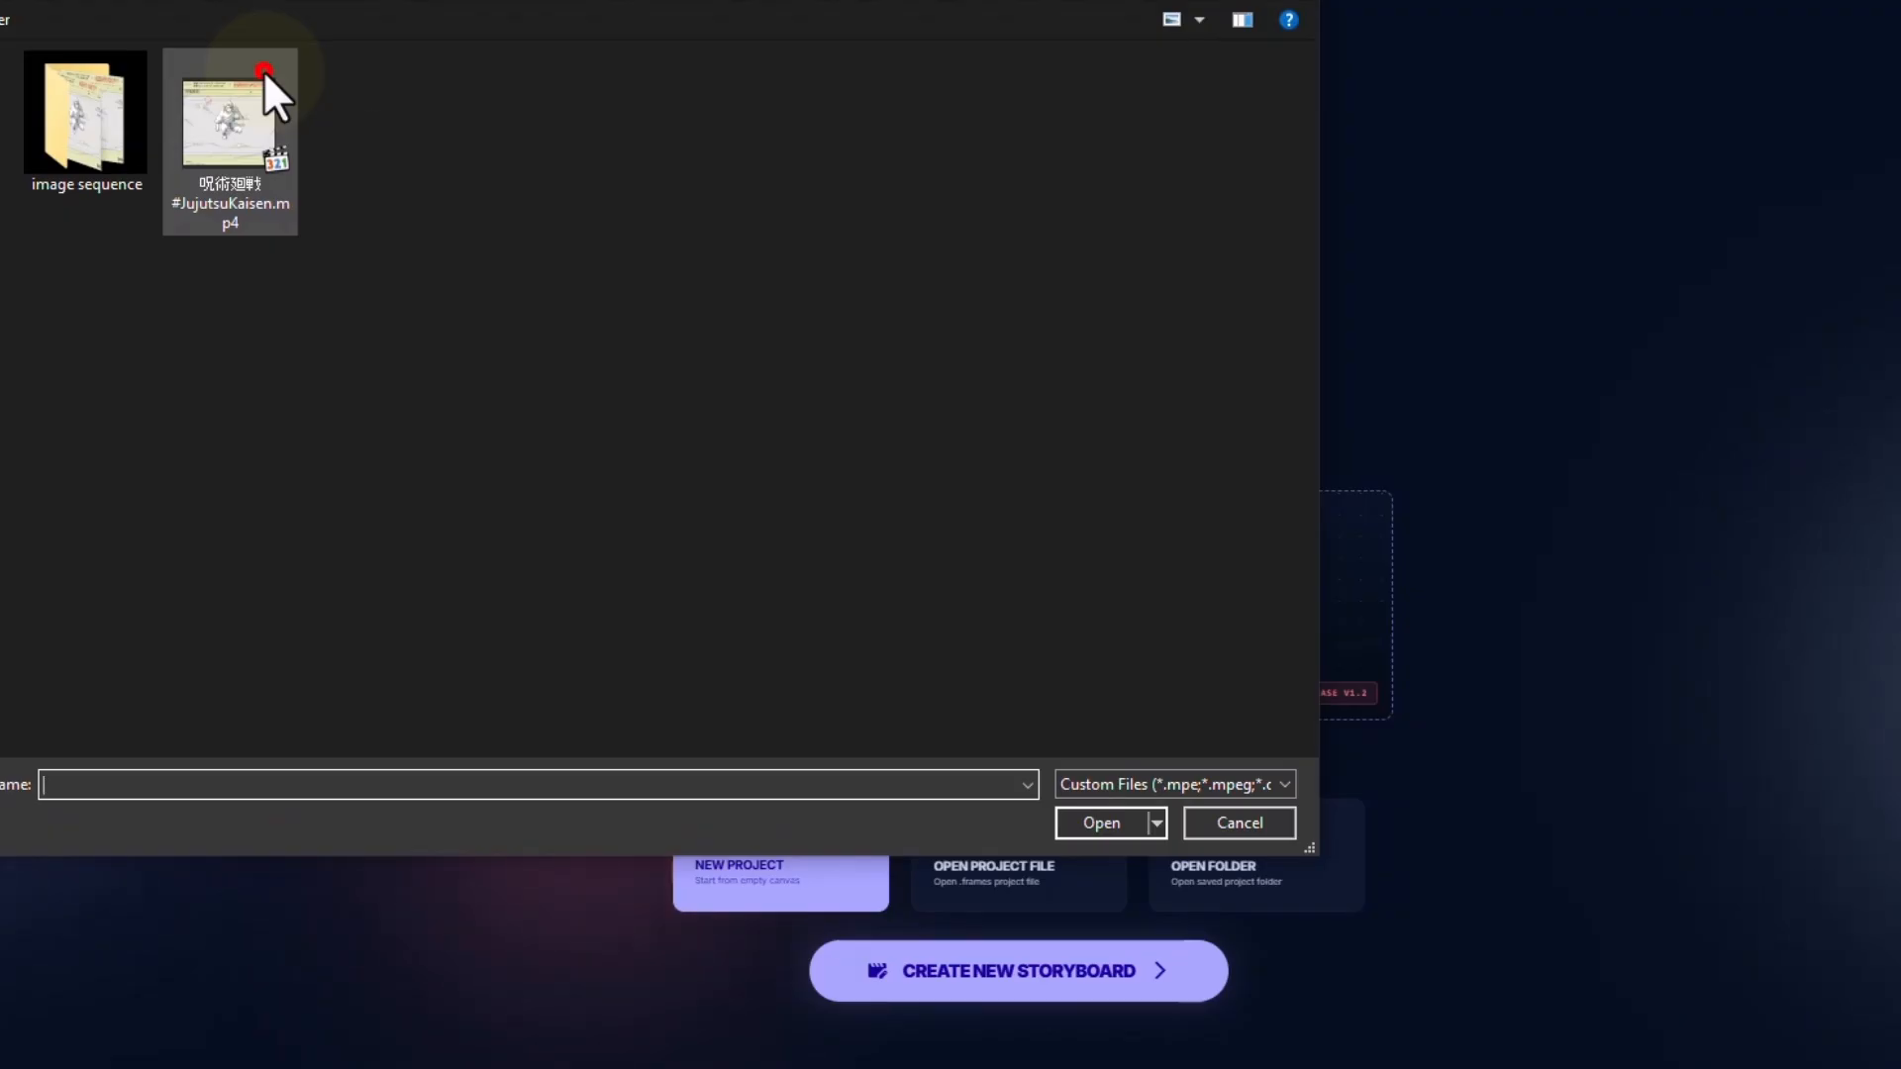
pyautogui.click(264, 71)
pyautogui.click(1128, 823)
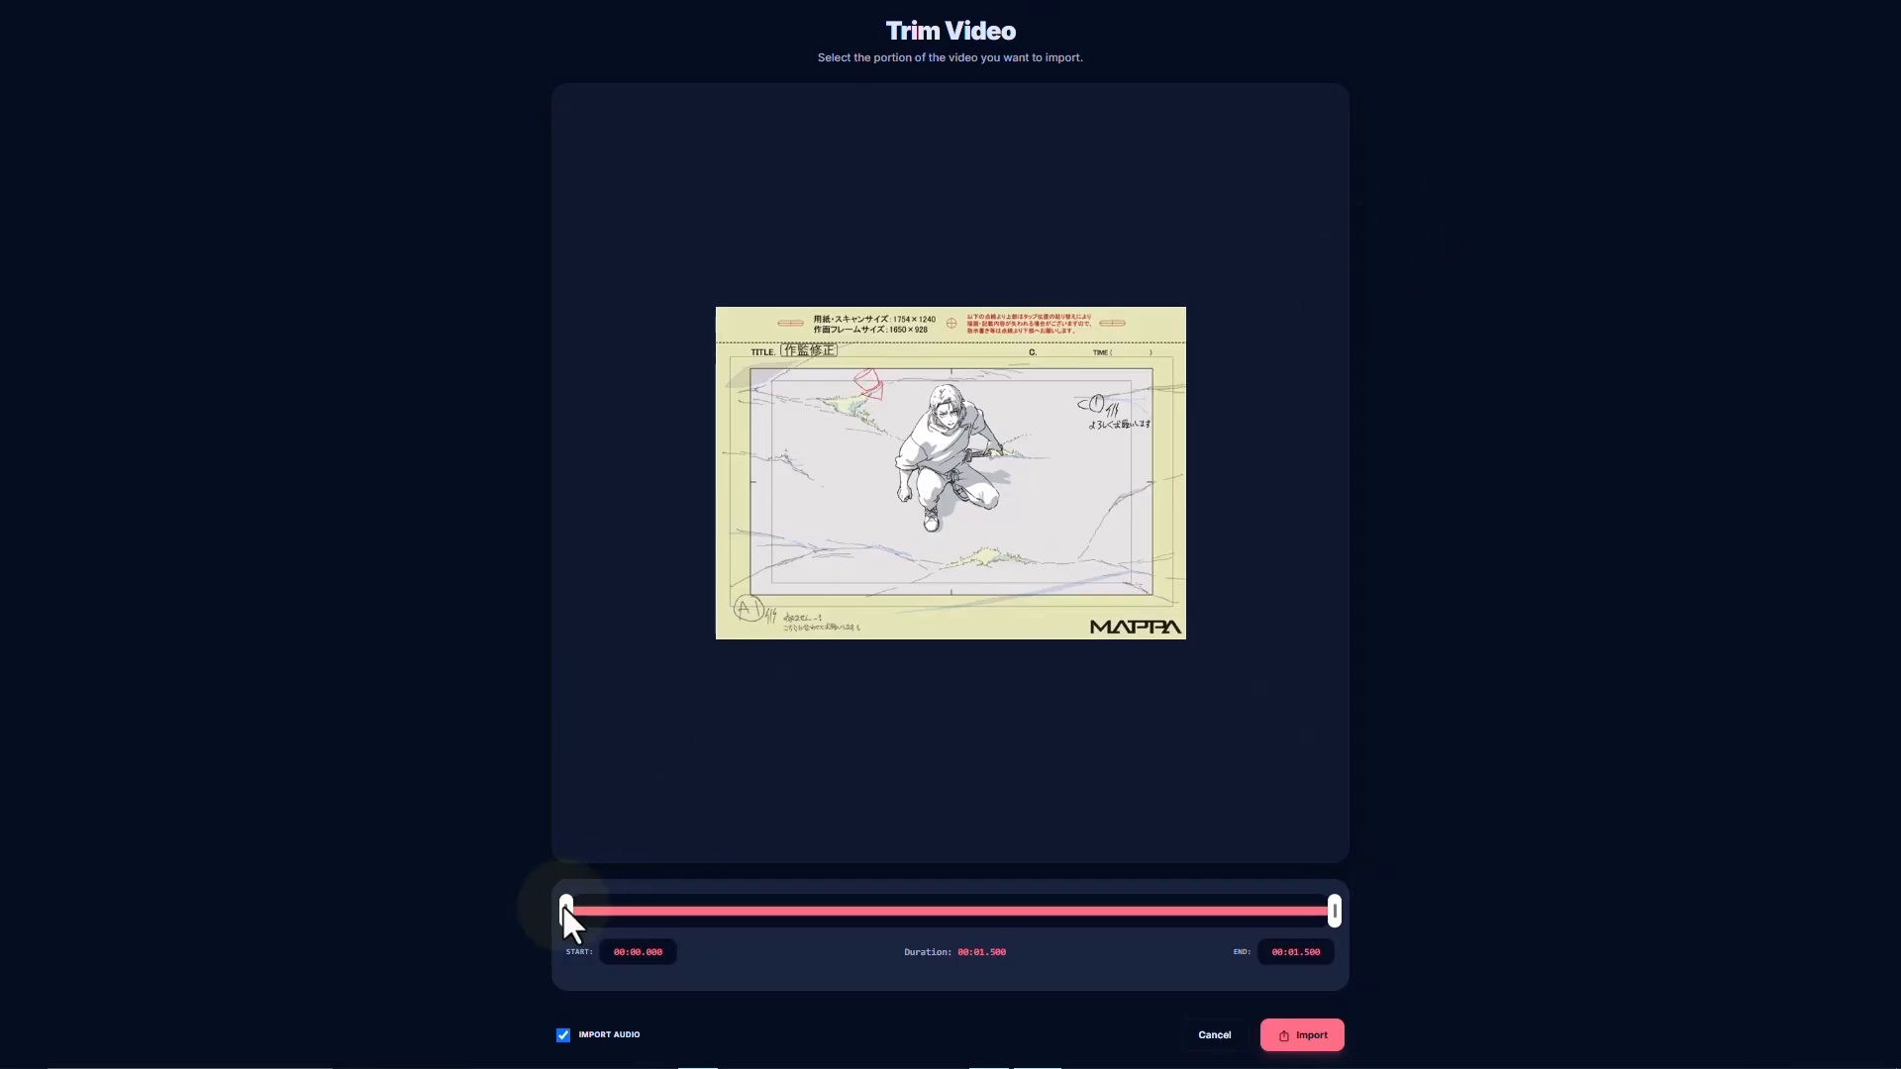
# - Keep the clip's full range from 00:00.000 to 00:01.500, toggle the audio import option and import the clip
pyautogui.moveTo(562, 906); pyautogui.dragTo(525, 868)
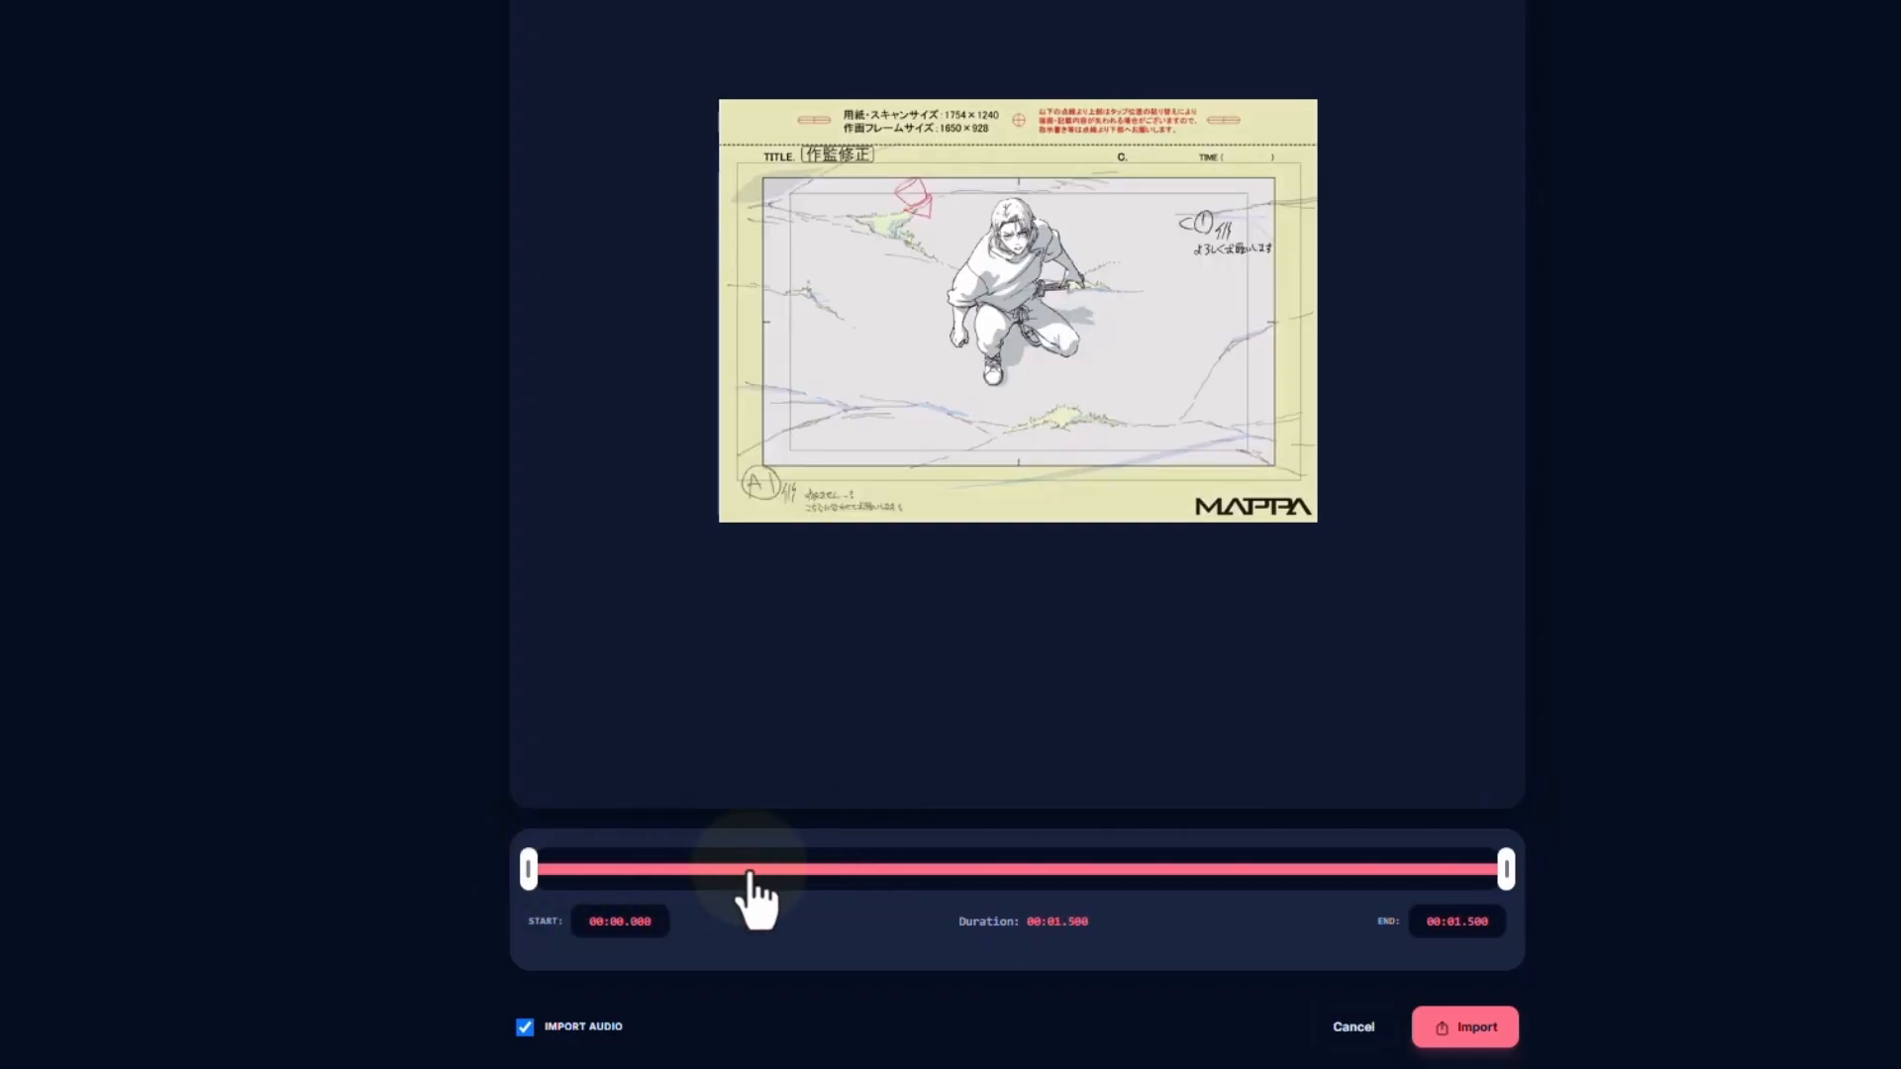
pyautogui.moveTo(1504, 870); pyautogui.dragTo(1601, 873)
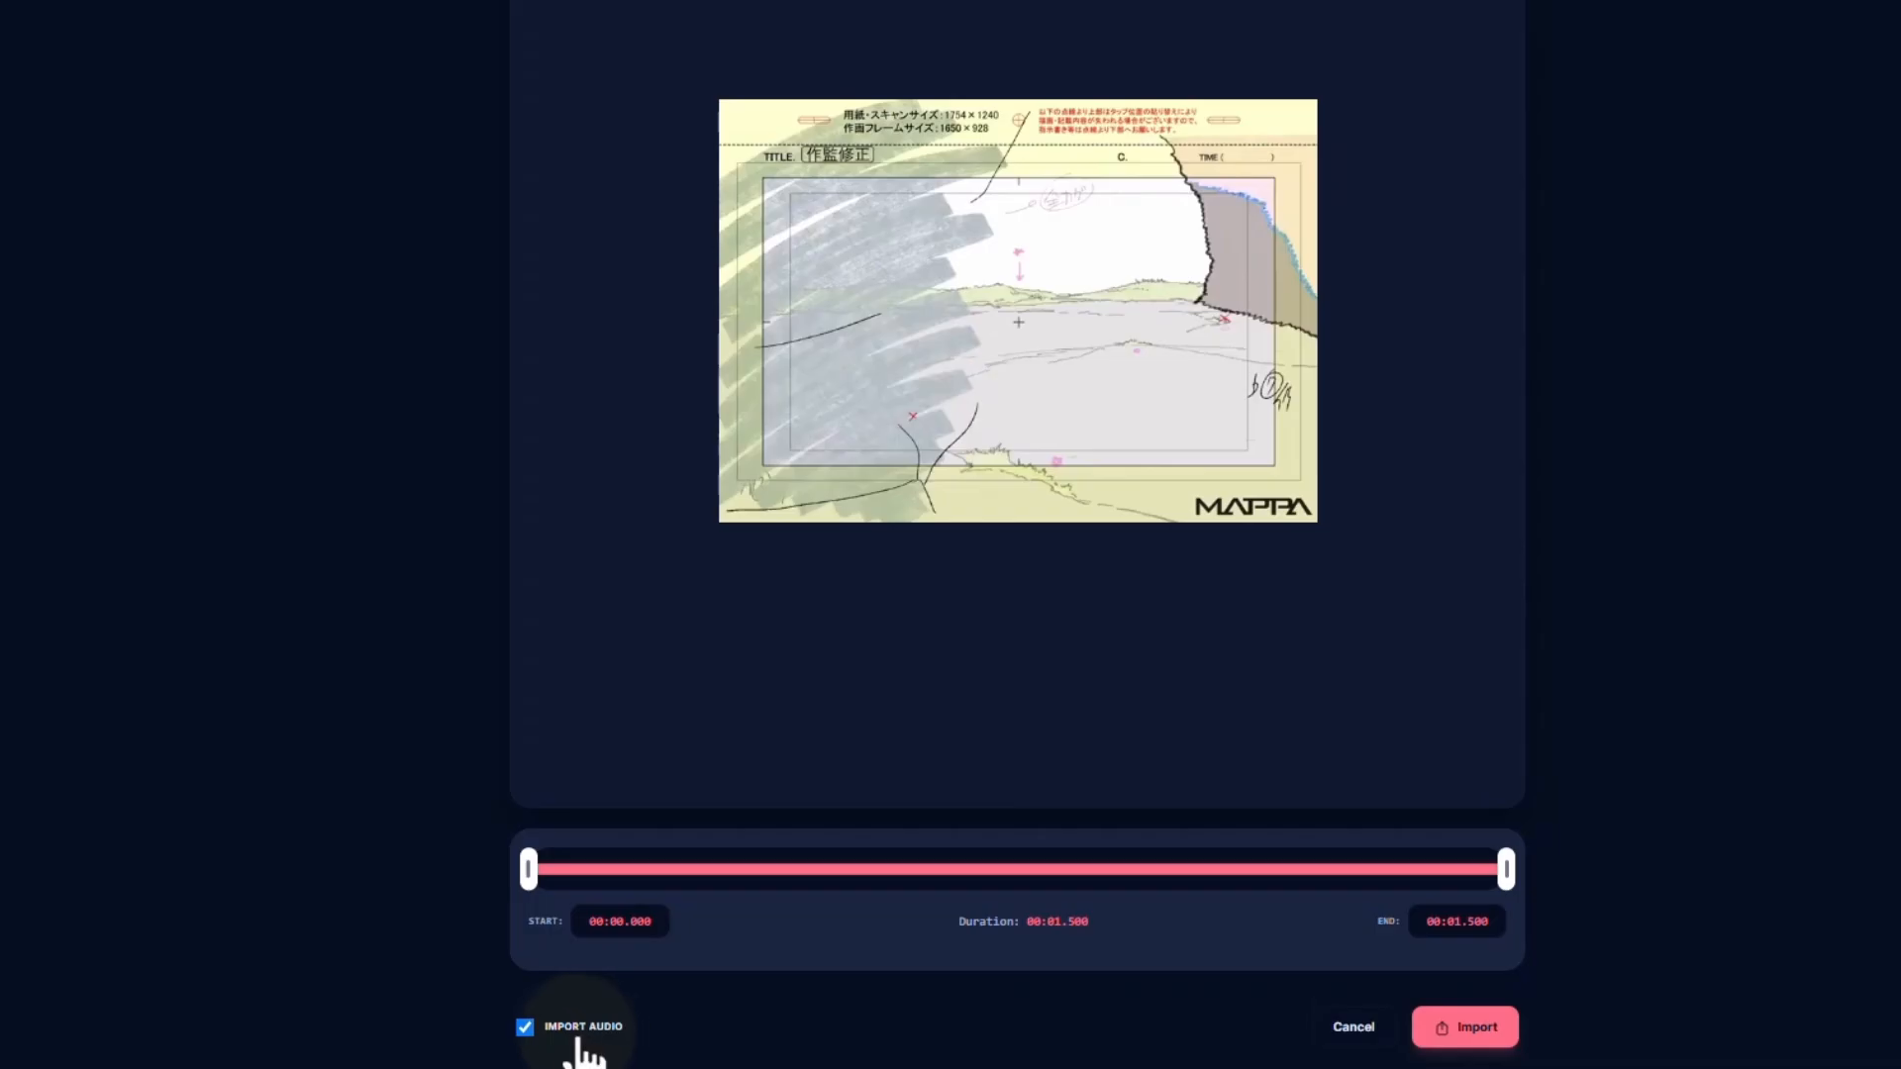
pyautogui.click(524, 1028)
pyautogui.click(1475, 1029)
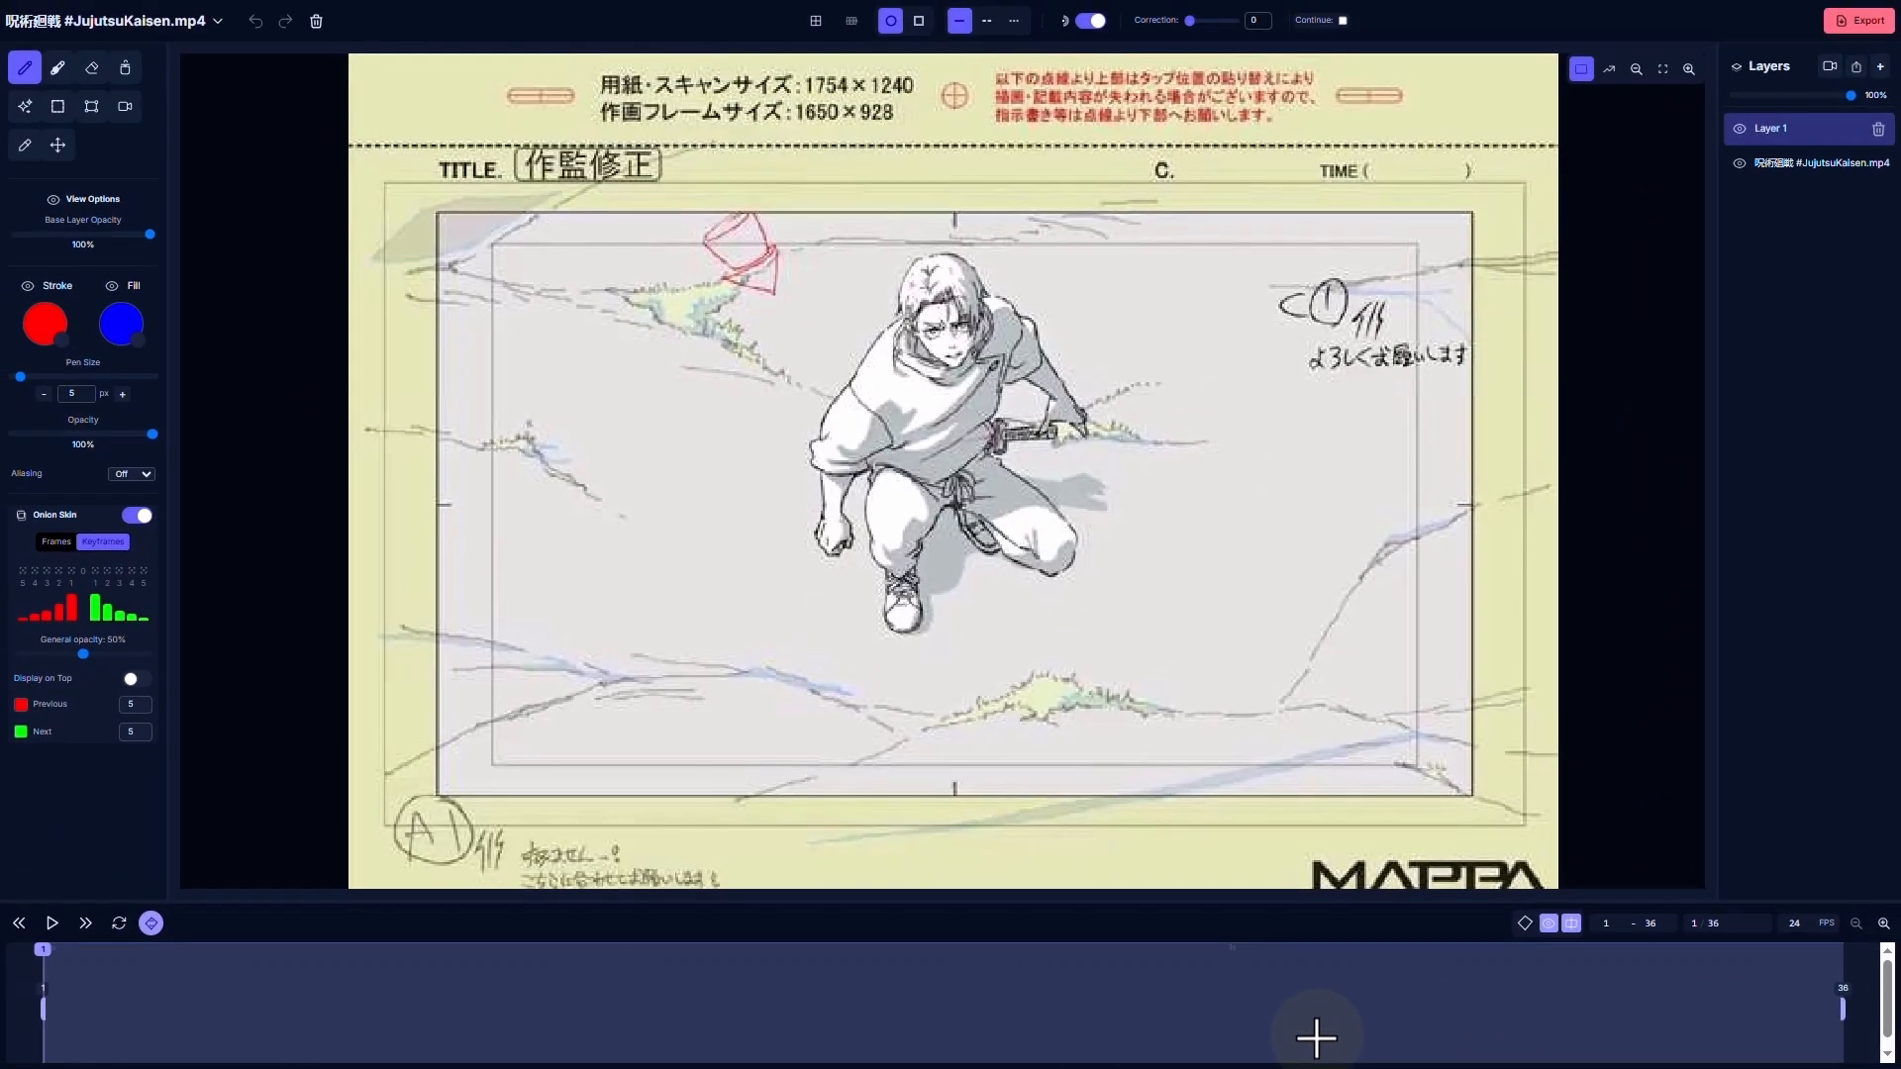
# - Make the timeline area taller and scale up the whole interface
pyautogui.moveTo(744, 899); pyautogui.dragTo(855, 693)
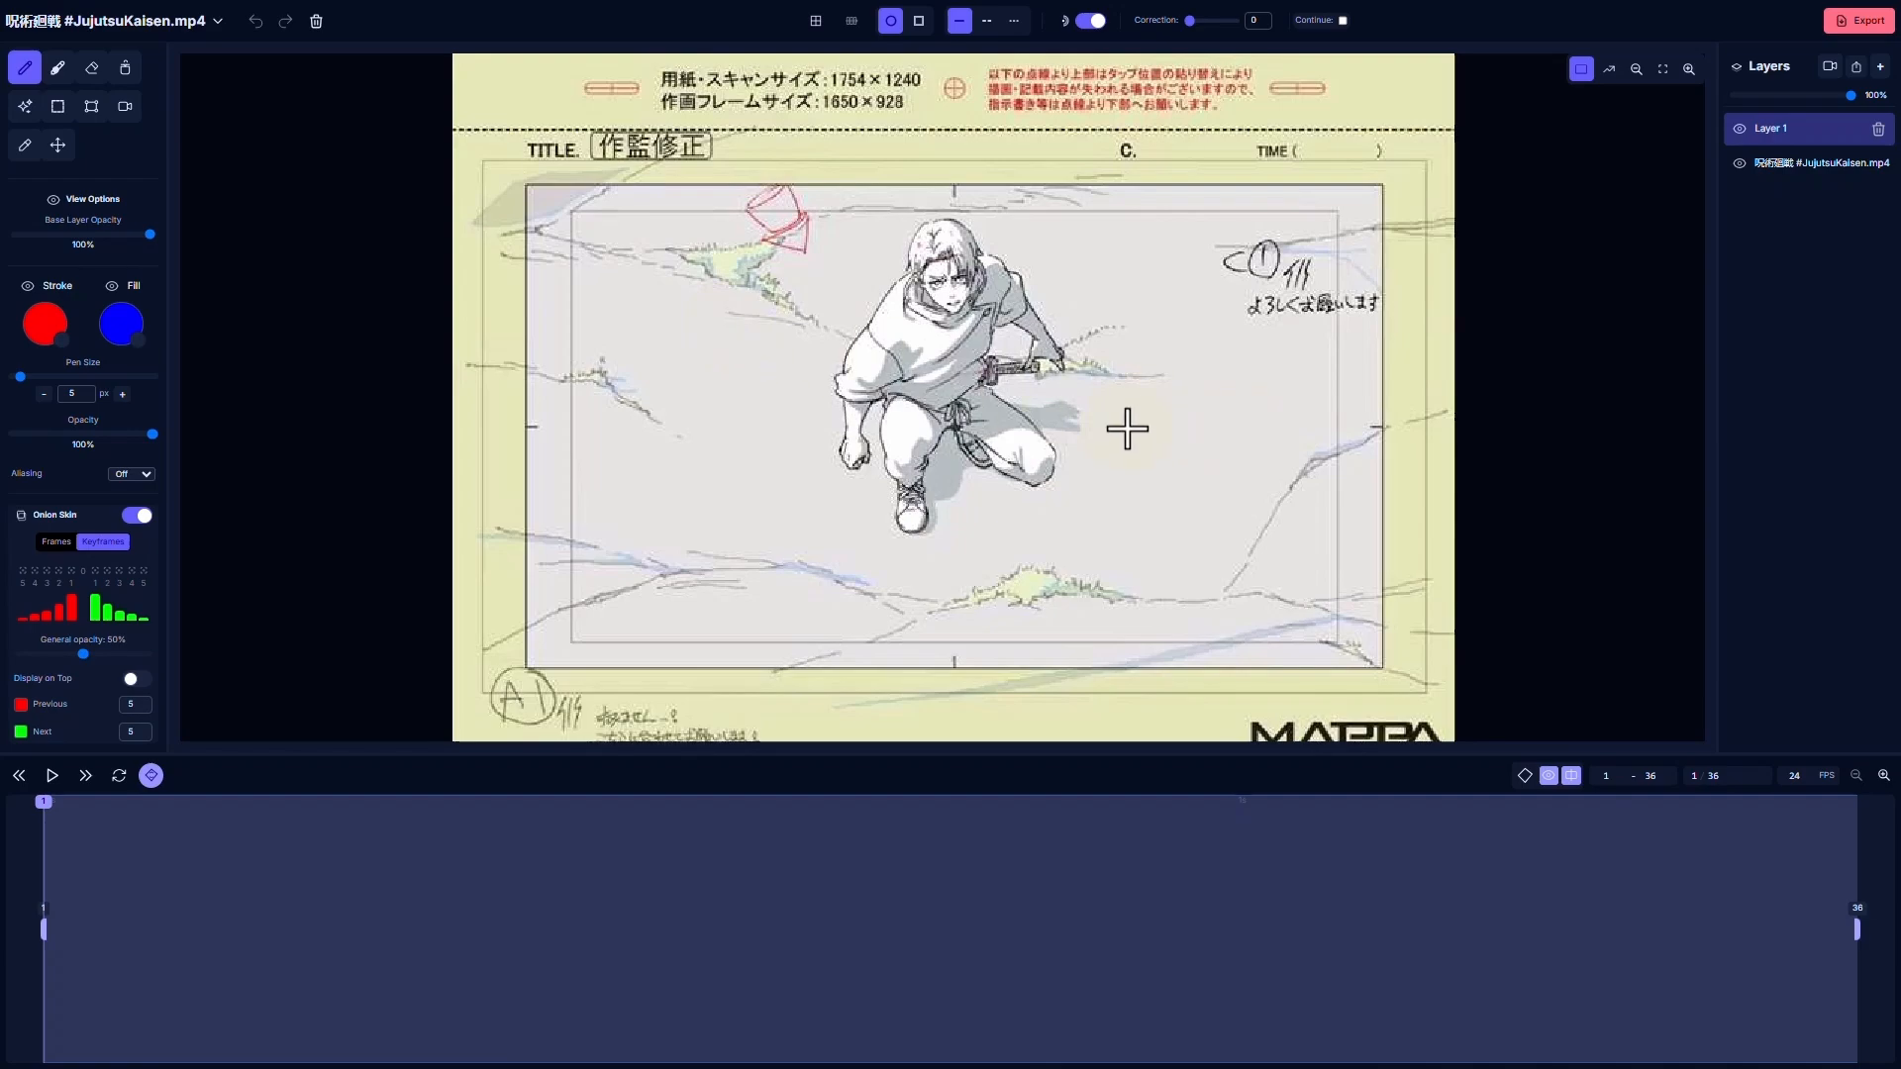
pyautogui.hotkey('ctrl', '+')
pyautogui.hotkey('ctrl', '+')
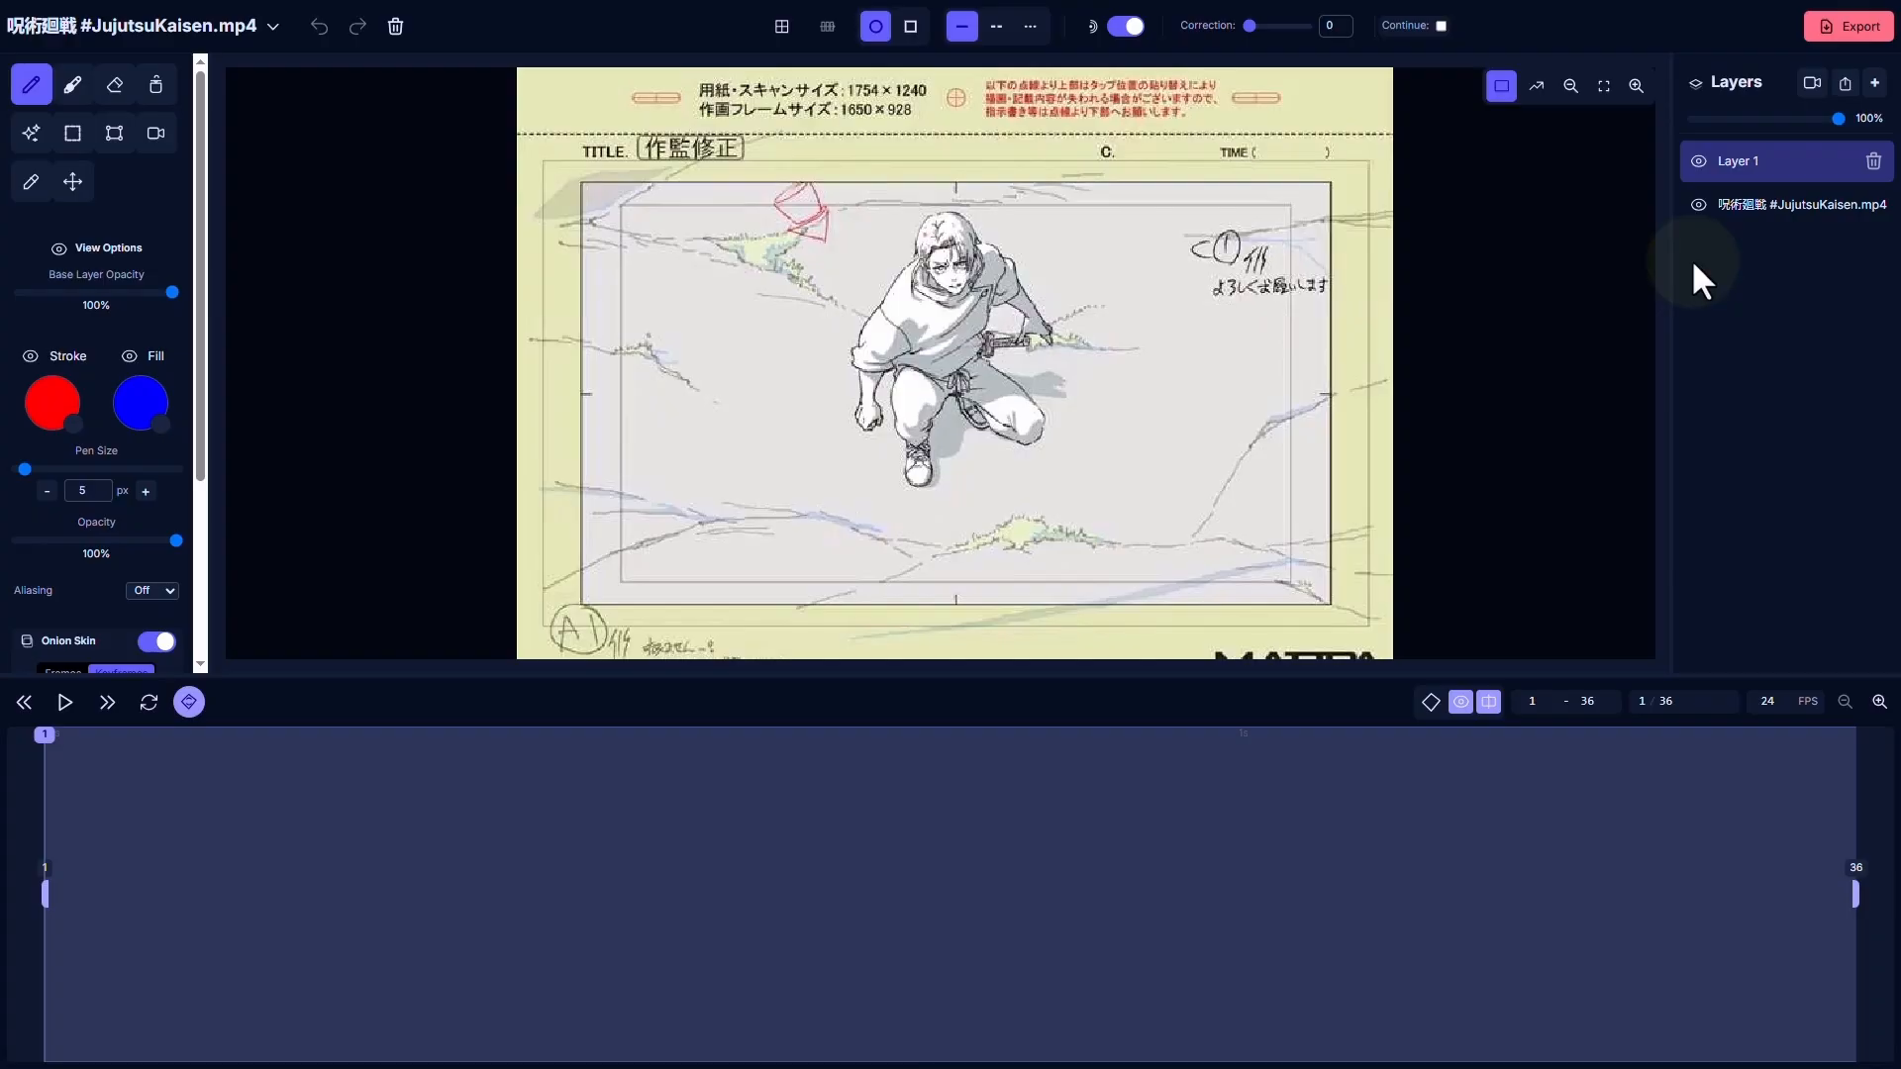
# - Turn on looped playback, preview the clip and set the playhead to frame 10
pyautogui.click(149, 702)
pyautogui.click(65, 702)
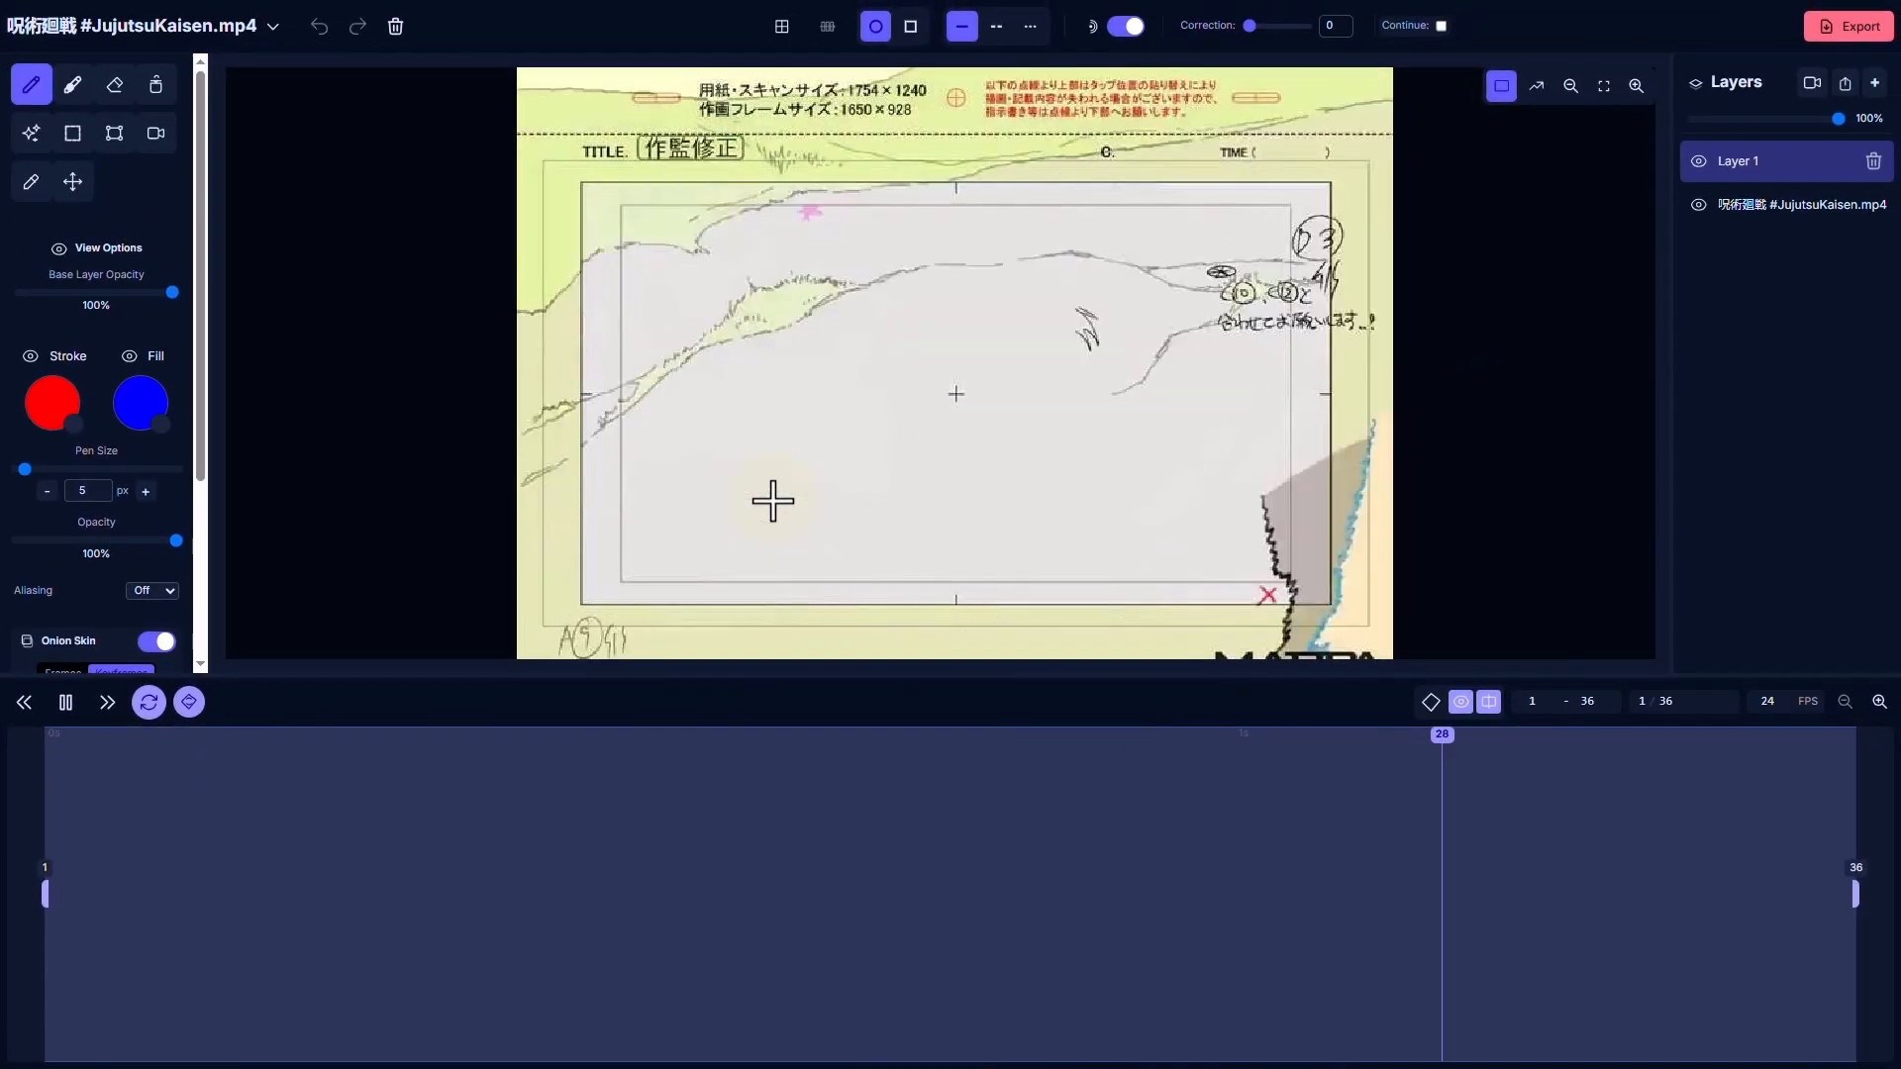
pyautogui.click(65, 702)
pyautogui.click(721, 735)
pyautogui.moveTo(749, 745); pyautogui.dragTo(501, 734)
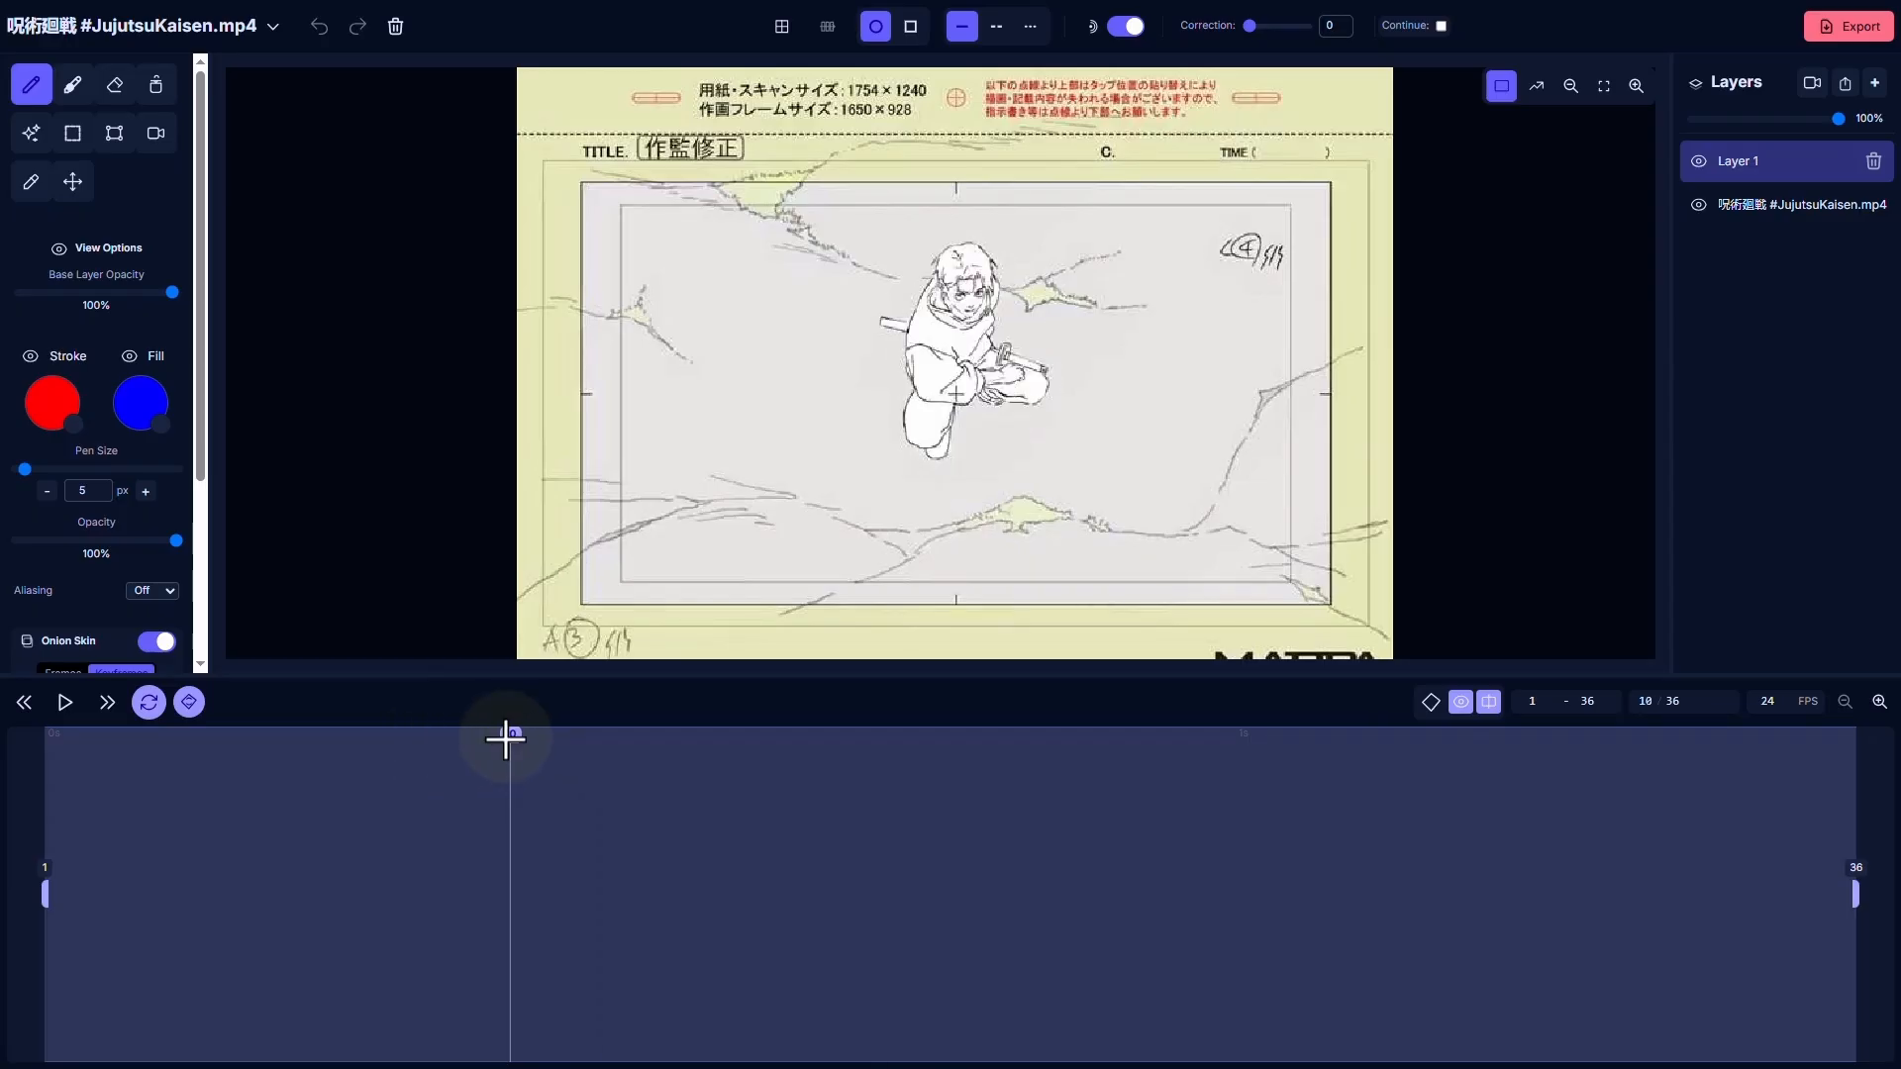
# - Set the pen size to 3 px and trace the character's forearm and hand in red on frame 10
pyautogui.scroll(1, 1030, 402)
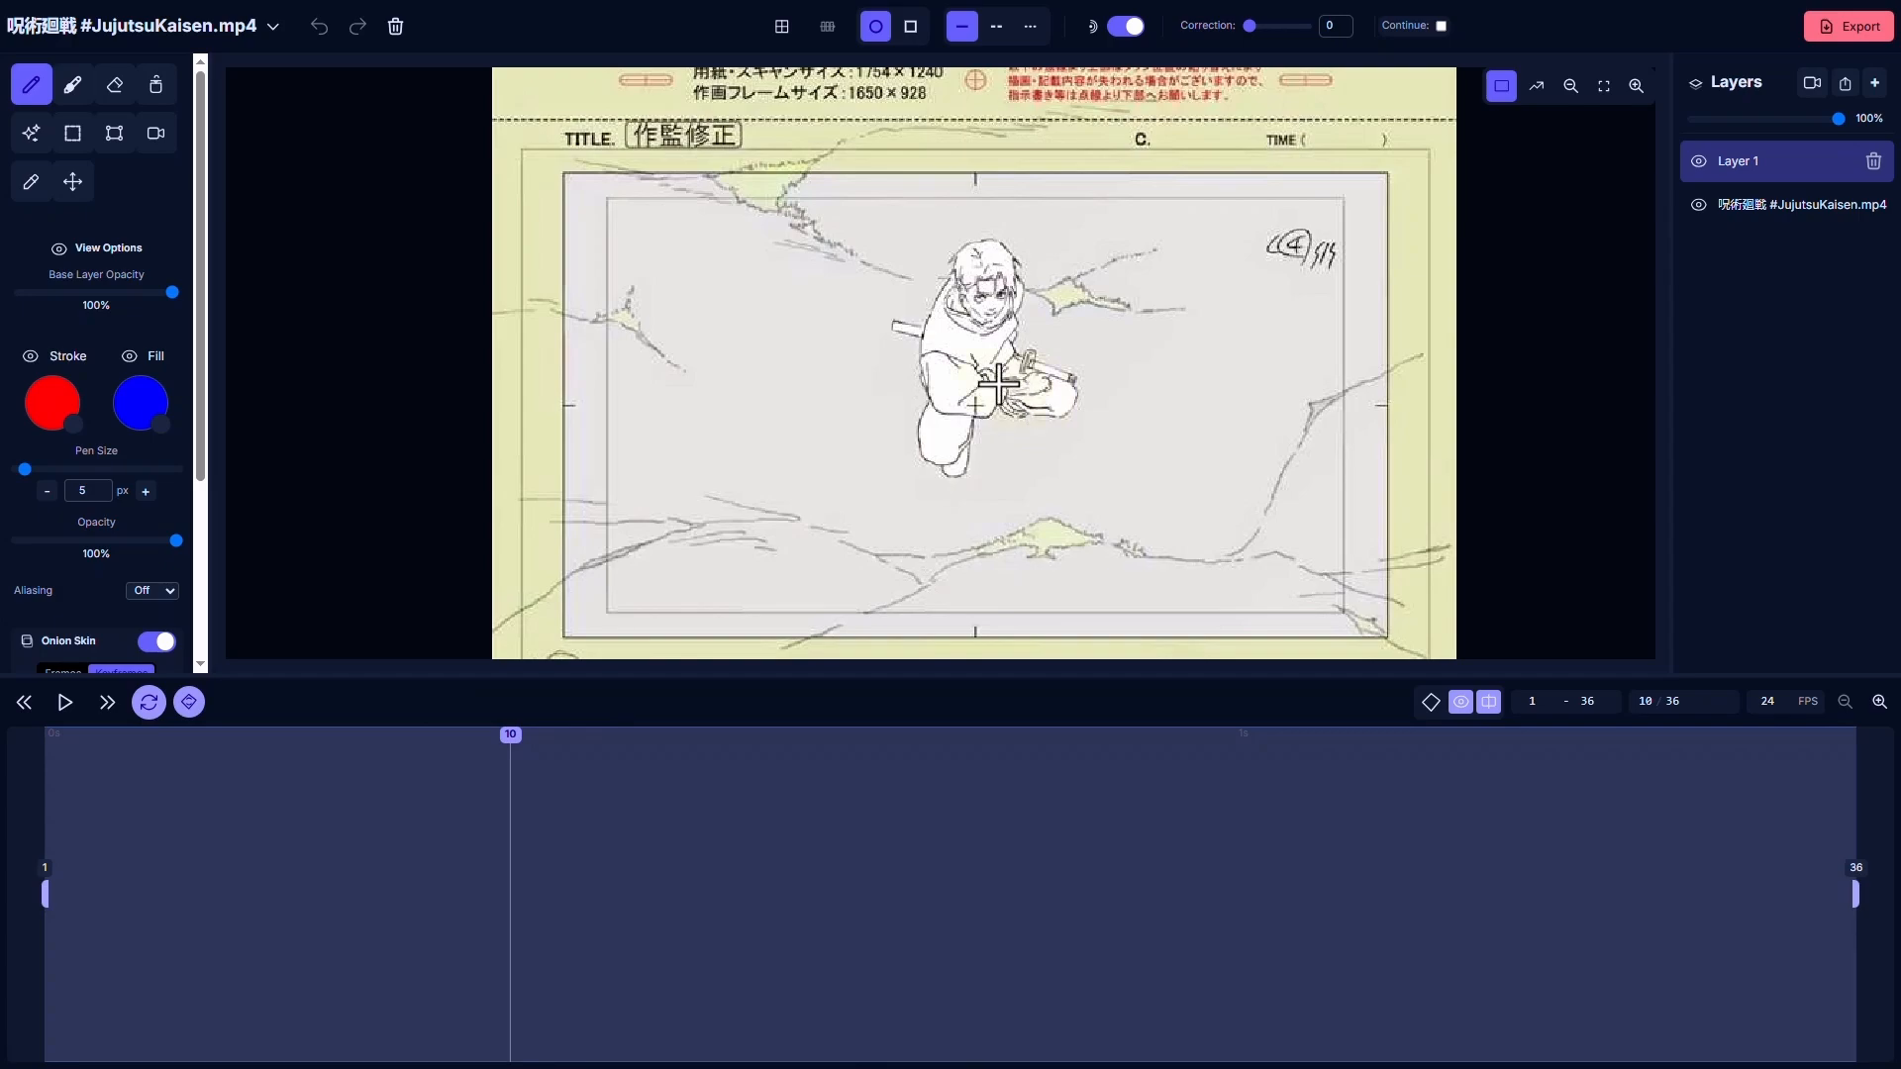
pyautogui.moveTo(998, 383); pyautogui.dragTo(1029, 383)
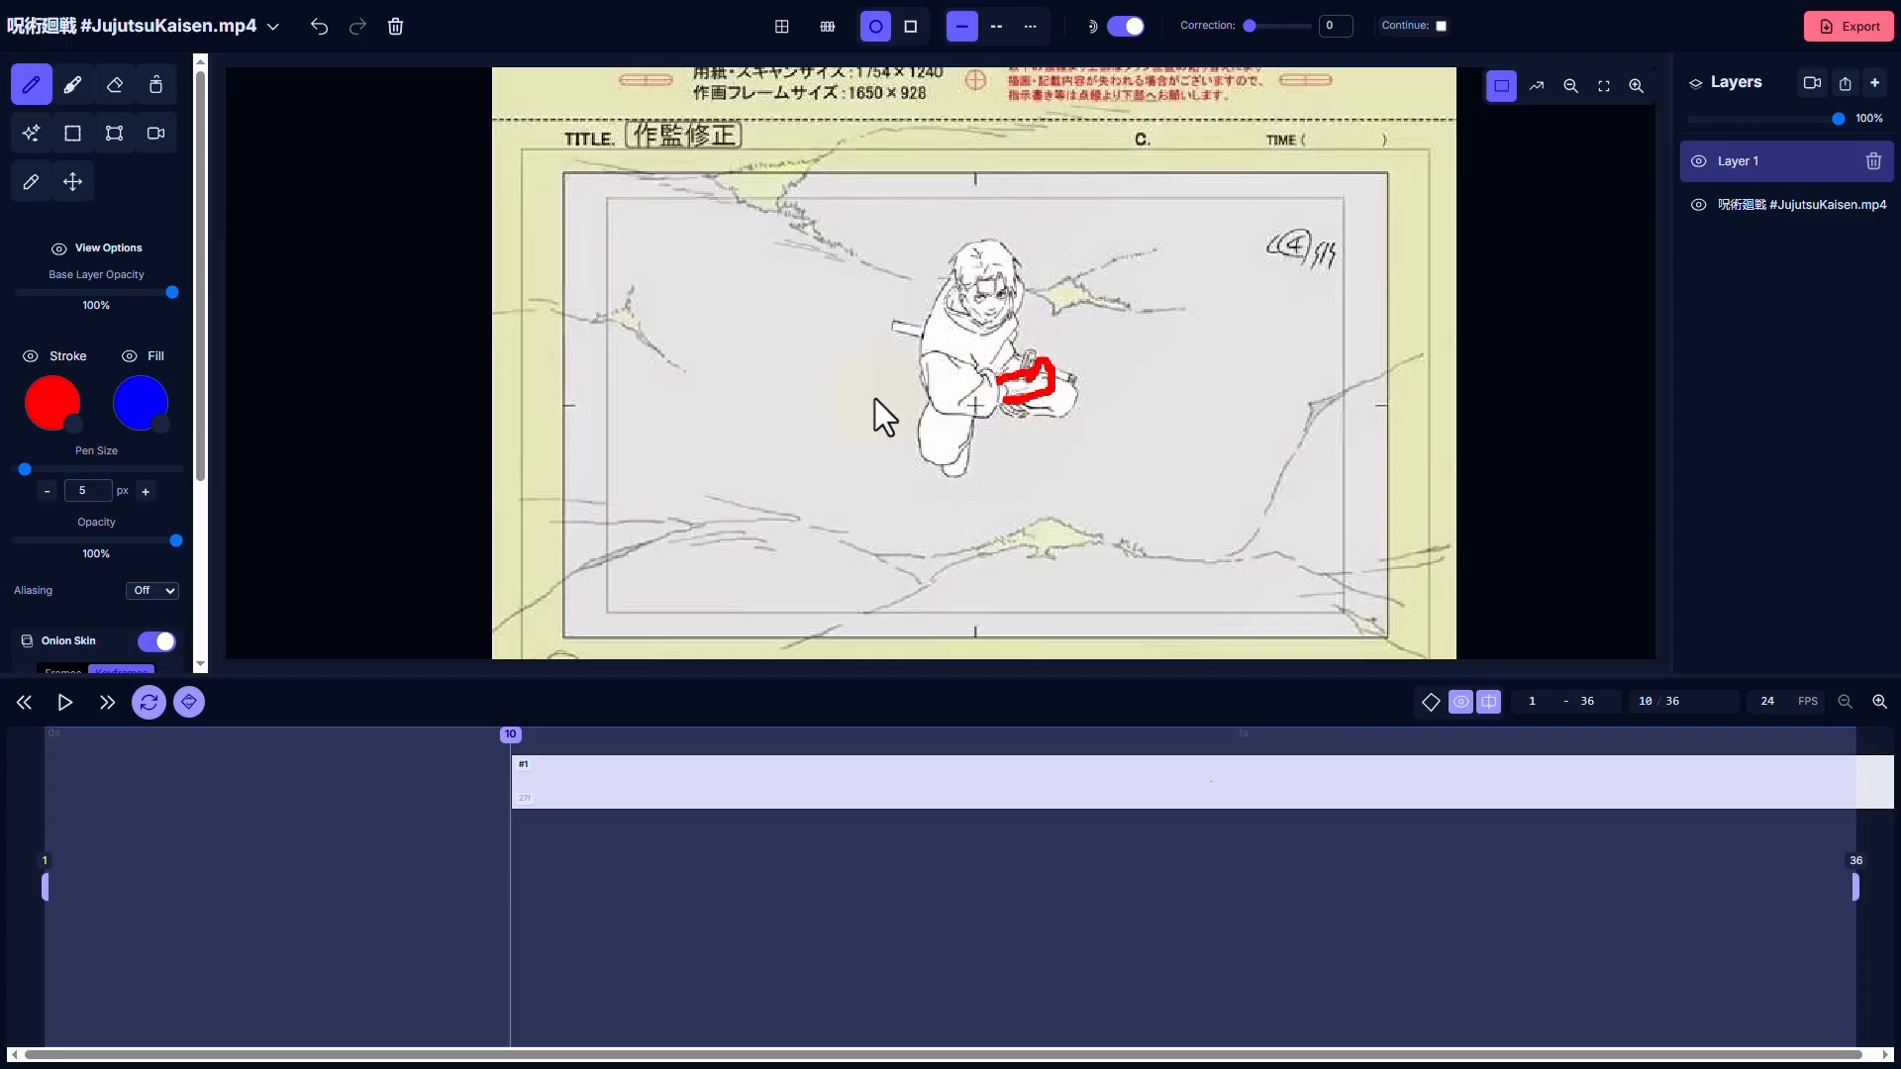
pyautogui.hotkey('ctrl', 'z')
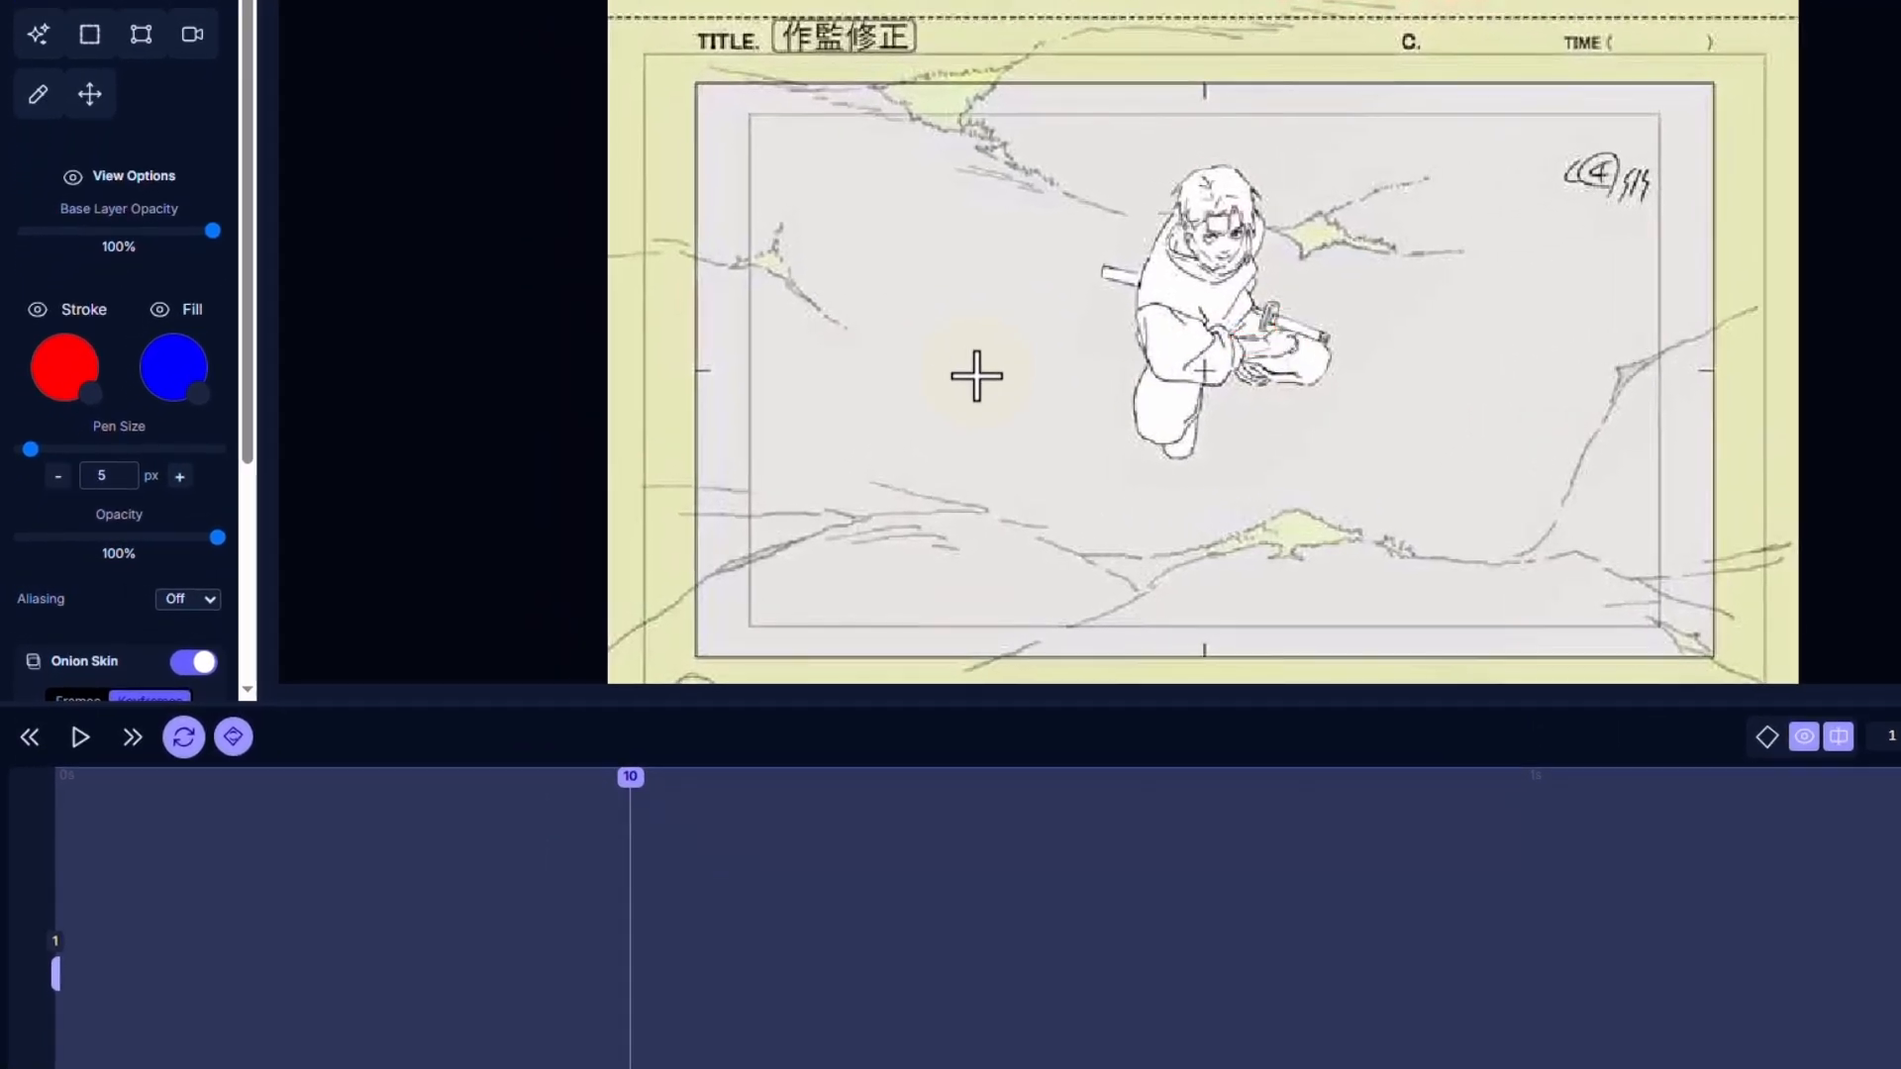
pyautogui.click(54, 477)
pyautogui.click(54, 477)
pyautogui.click(53, 477)
pyautogui.moveTo(1234, 340)
pyautogui.mouseDown()
pyautogui.moveTo(1278, 325)
pyautogui.moveTo(1263, 357)
pyautogui.moveTo(1292, 331)
pyautogui.moveTo(1272, 312)
pyautogui.moveTo(1291, 330)
pyautogui.mouseUp()
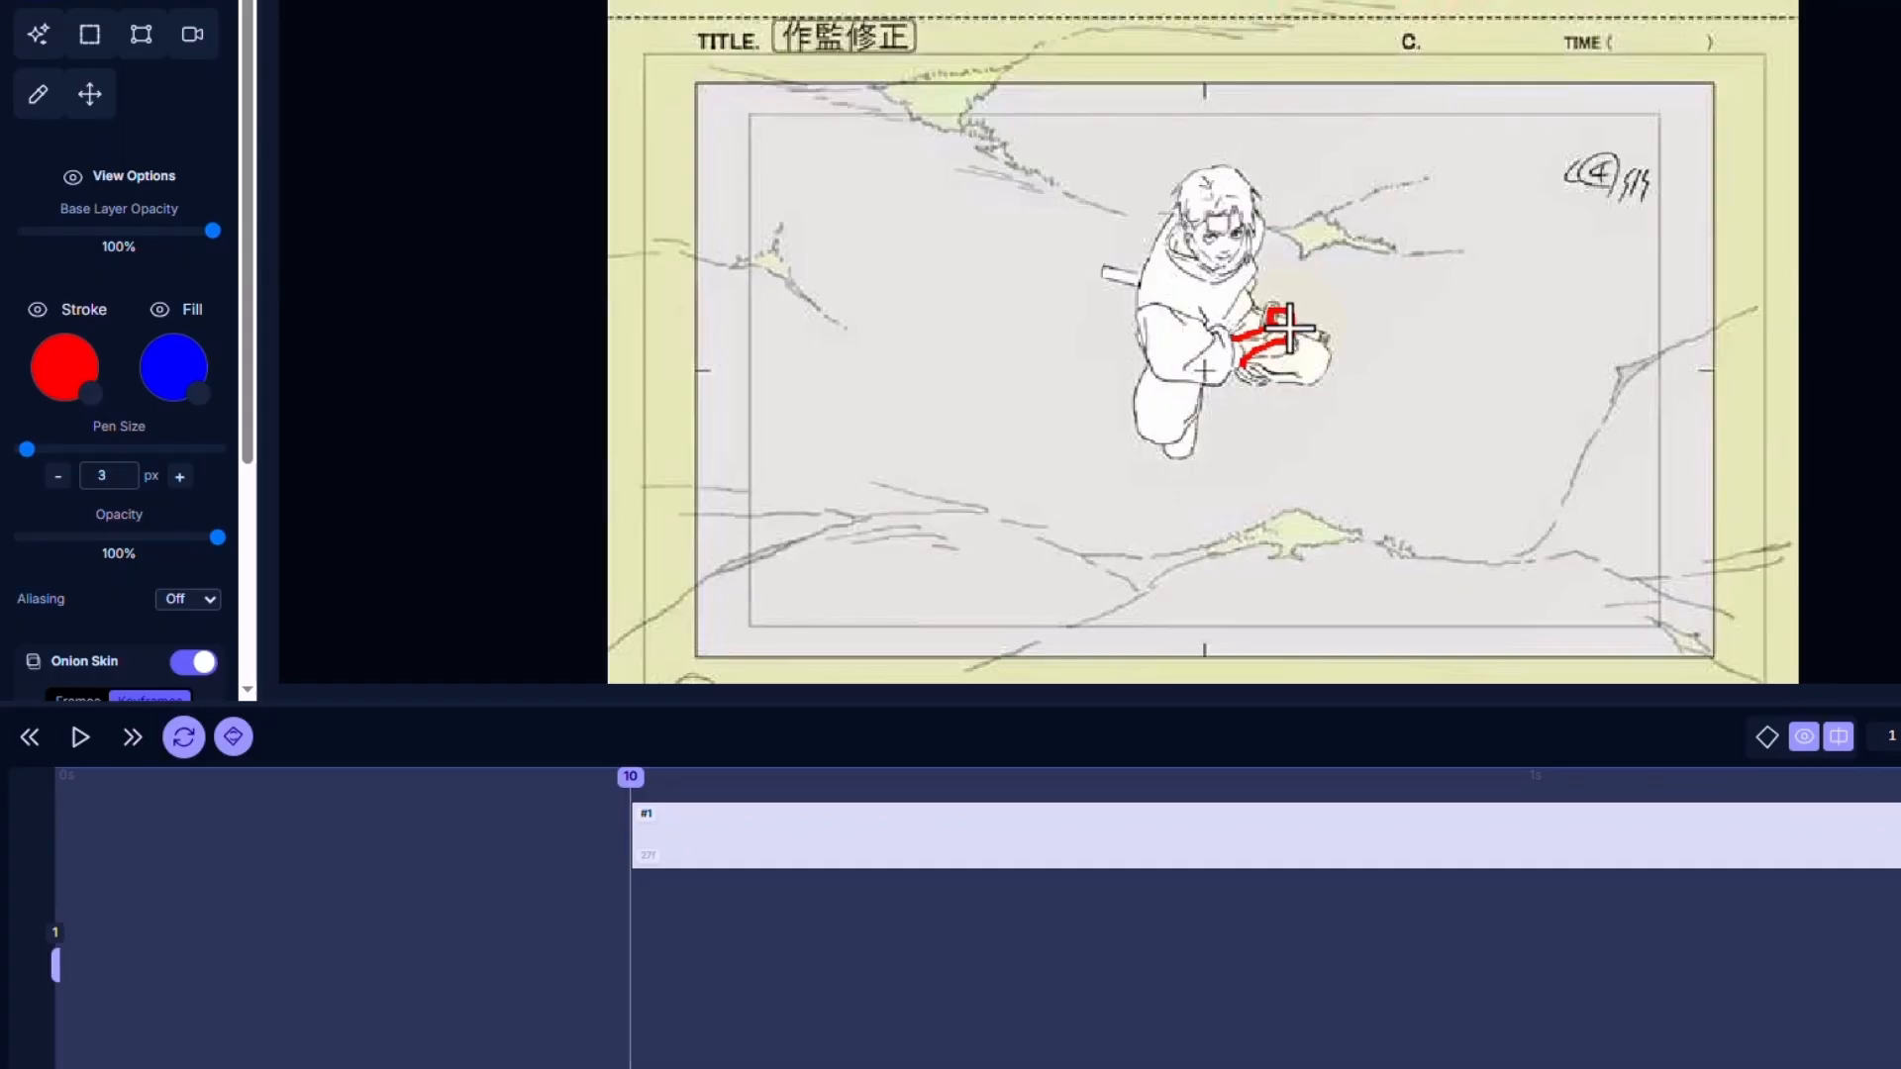
# - Play the clip with the red stroke and scrub around the start of its keyframe, returning to frame 10
pyautogui.click(80, 740)
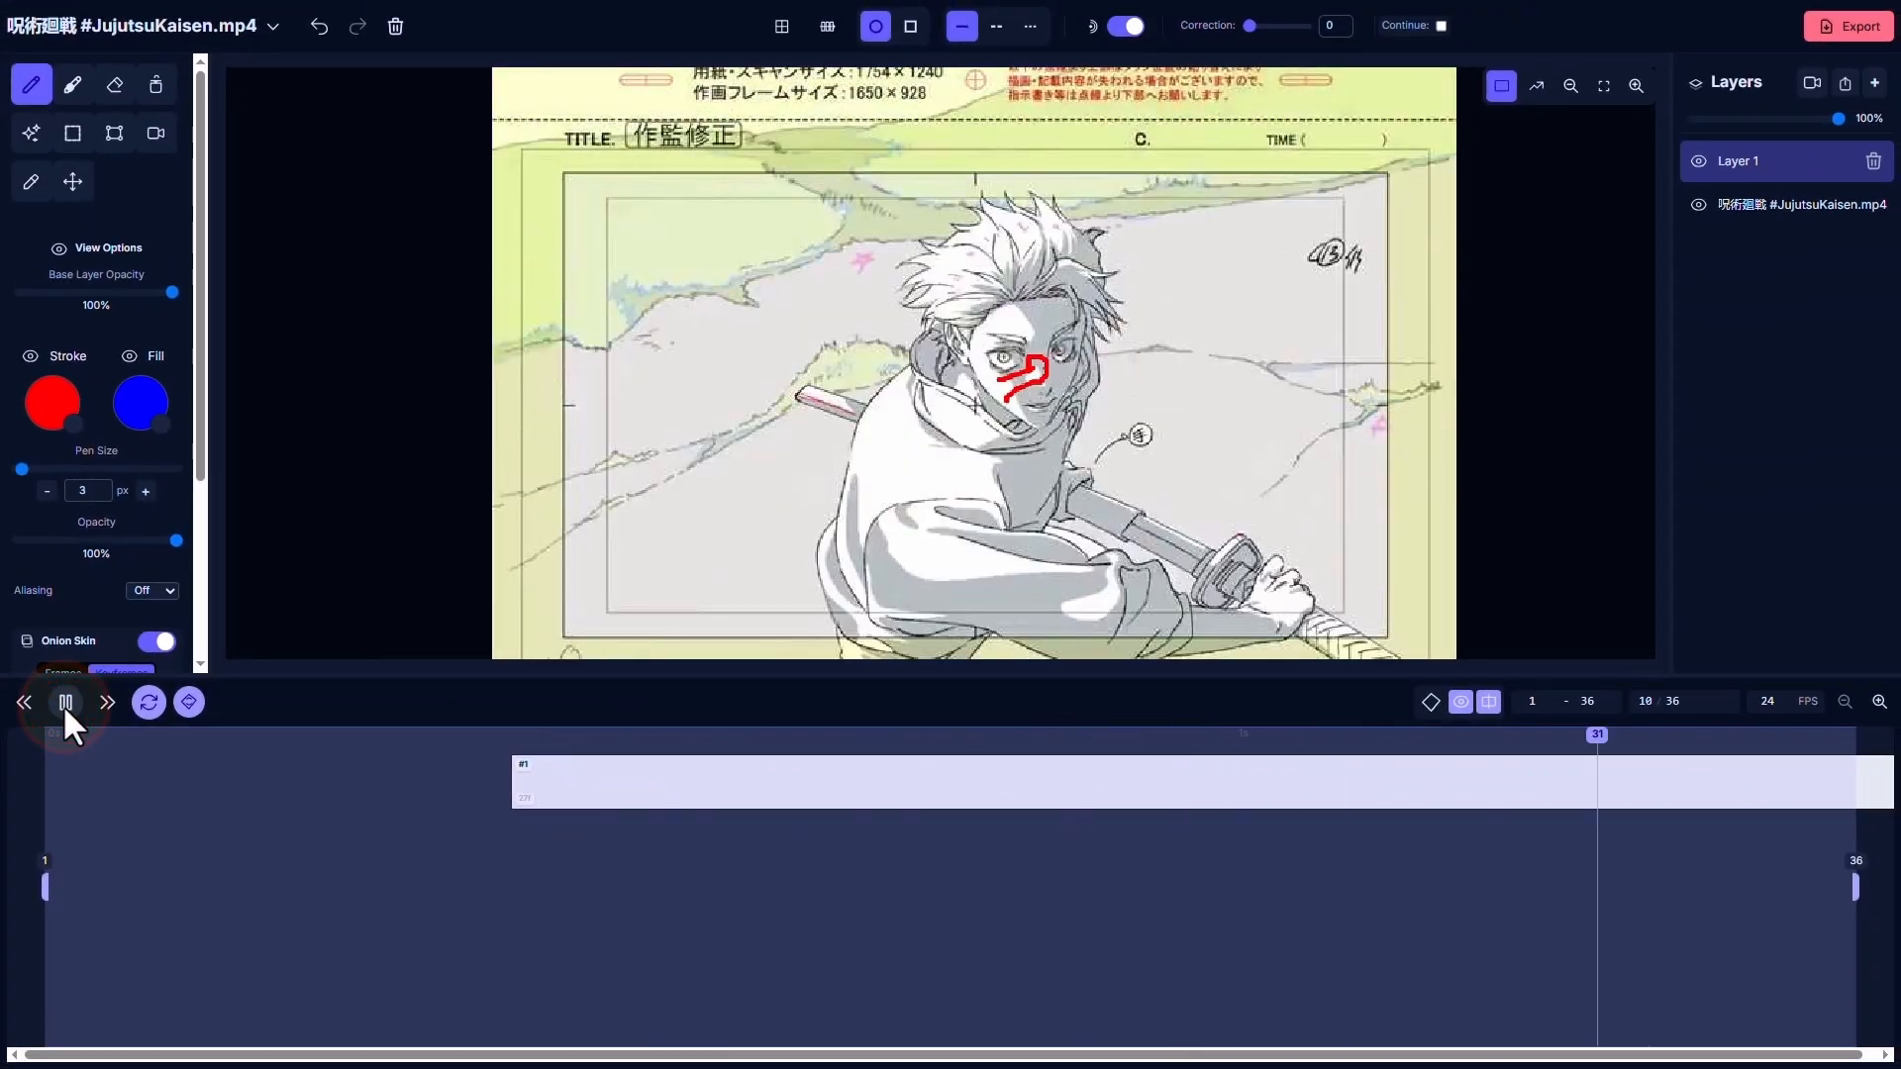
pyautogui.click(77, 730)
pyautogui.click(506, 739)
pyautogui.click(518, 736)
pyautogui.click(459, 738)
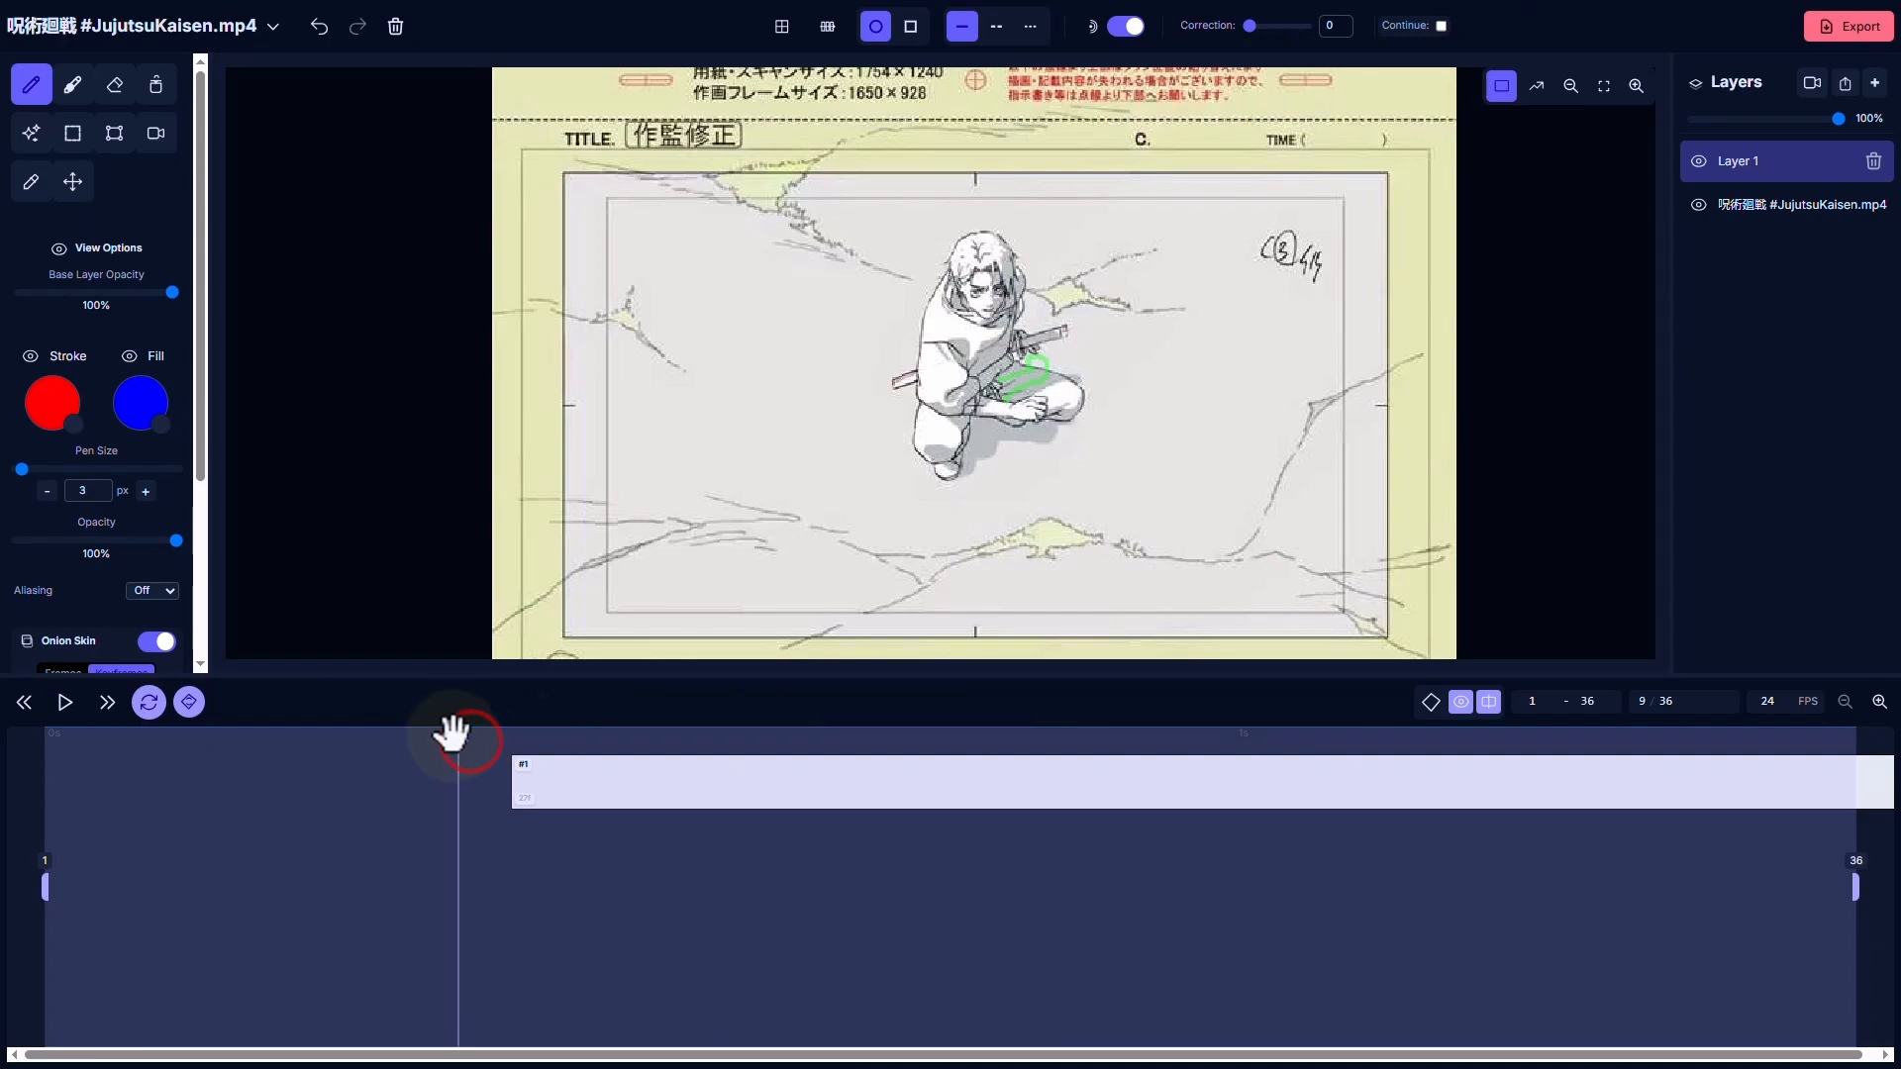
pyautogui.click(529, 740)
pyautogui.moveTo(532, 747)
pyautogui.mouseDown()
pyautogui.moveTo(749, 749)
pyautogui.moveTo(522, 764)
pyautogui.mouseUp()
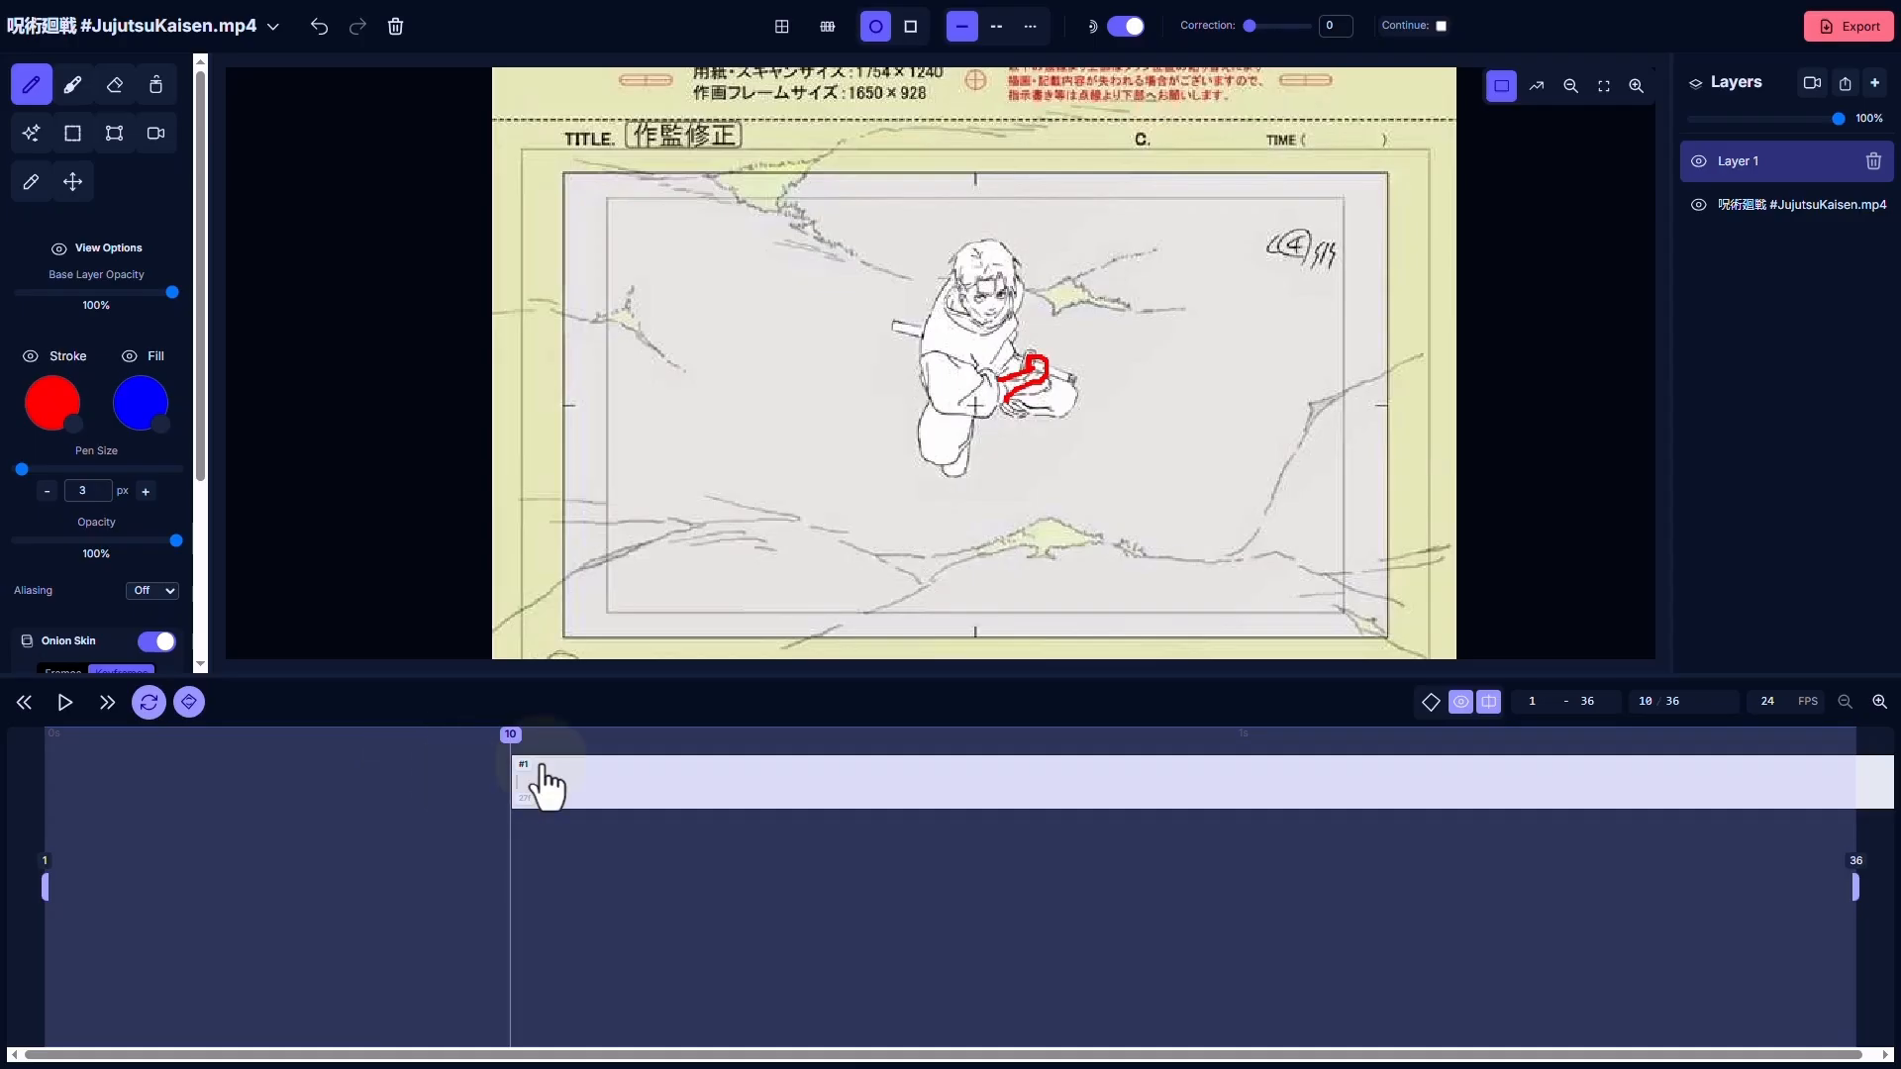
# - Switch off automatic keyframe persistence for the keyframe on frame 10 and set its length to 2 frames
pyautogui.click(617, 772)
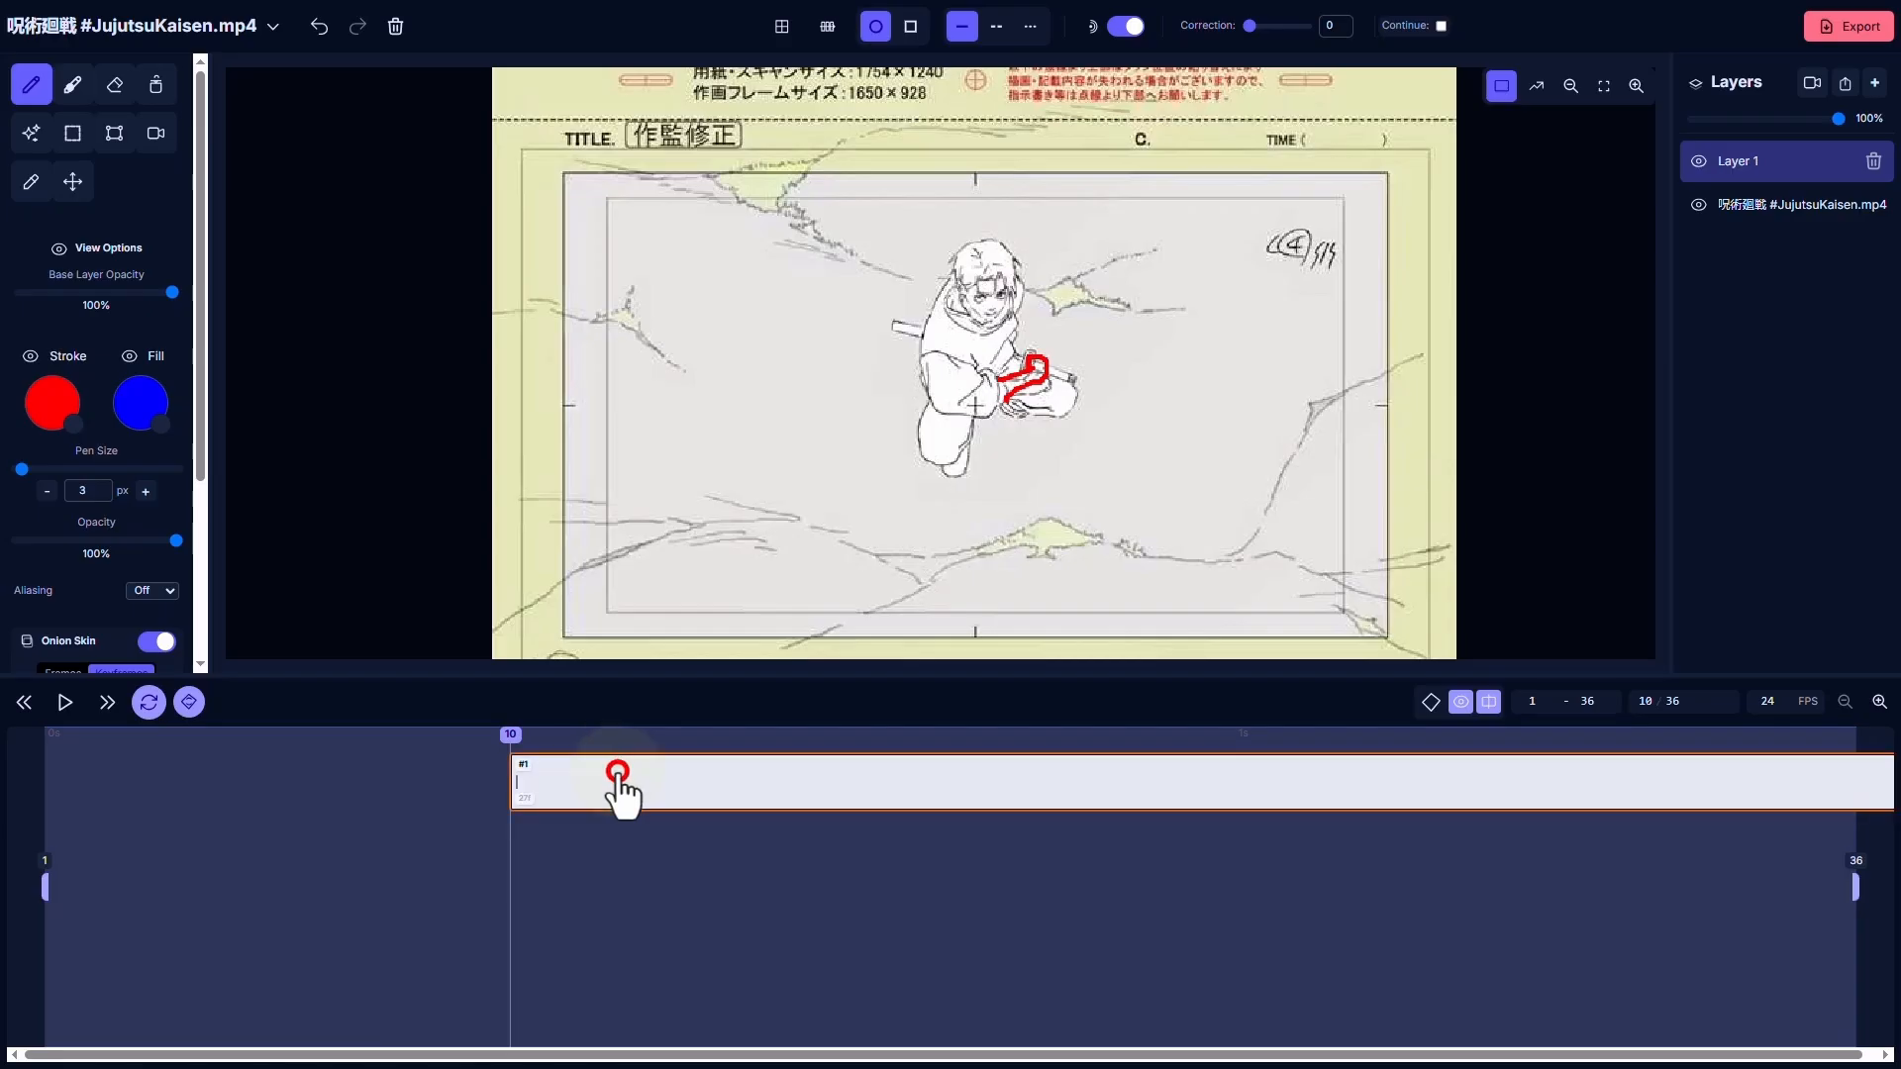
pyautogui.click(188, 701)
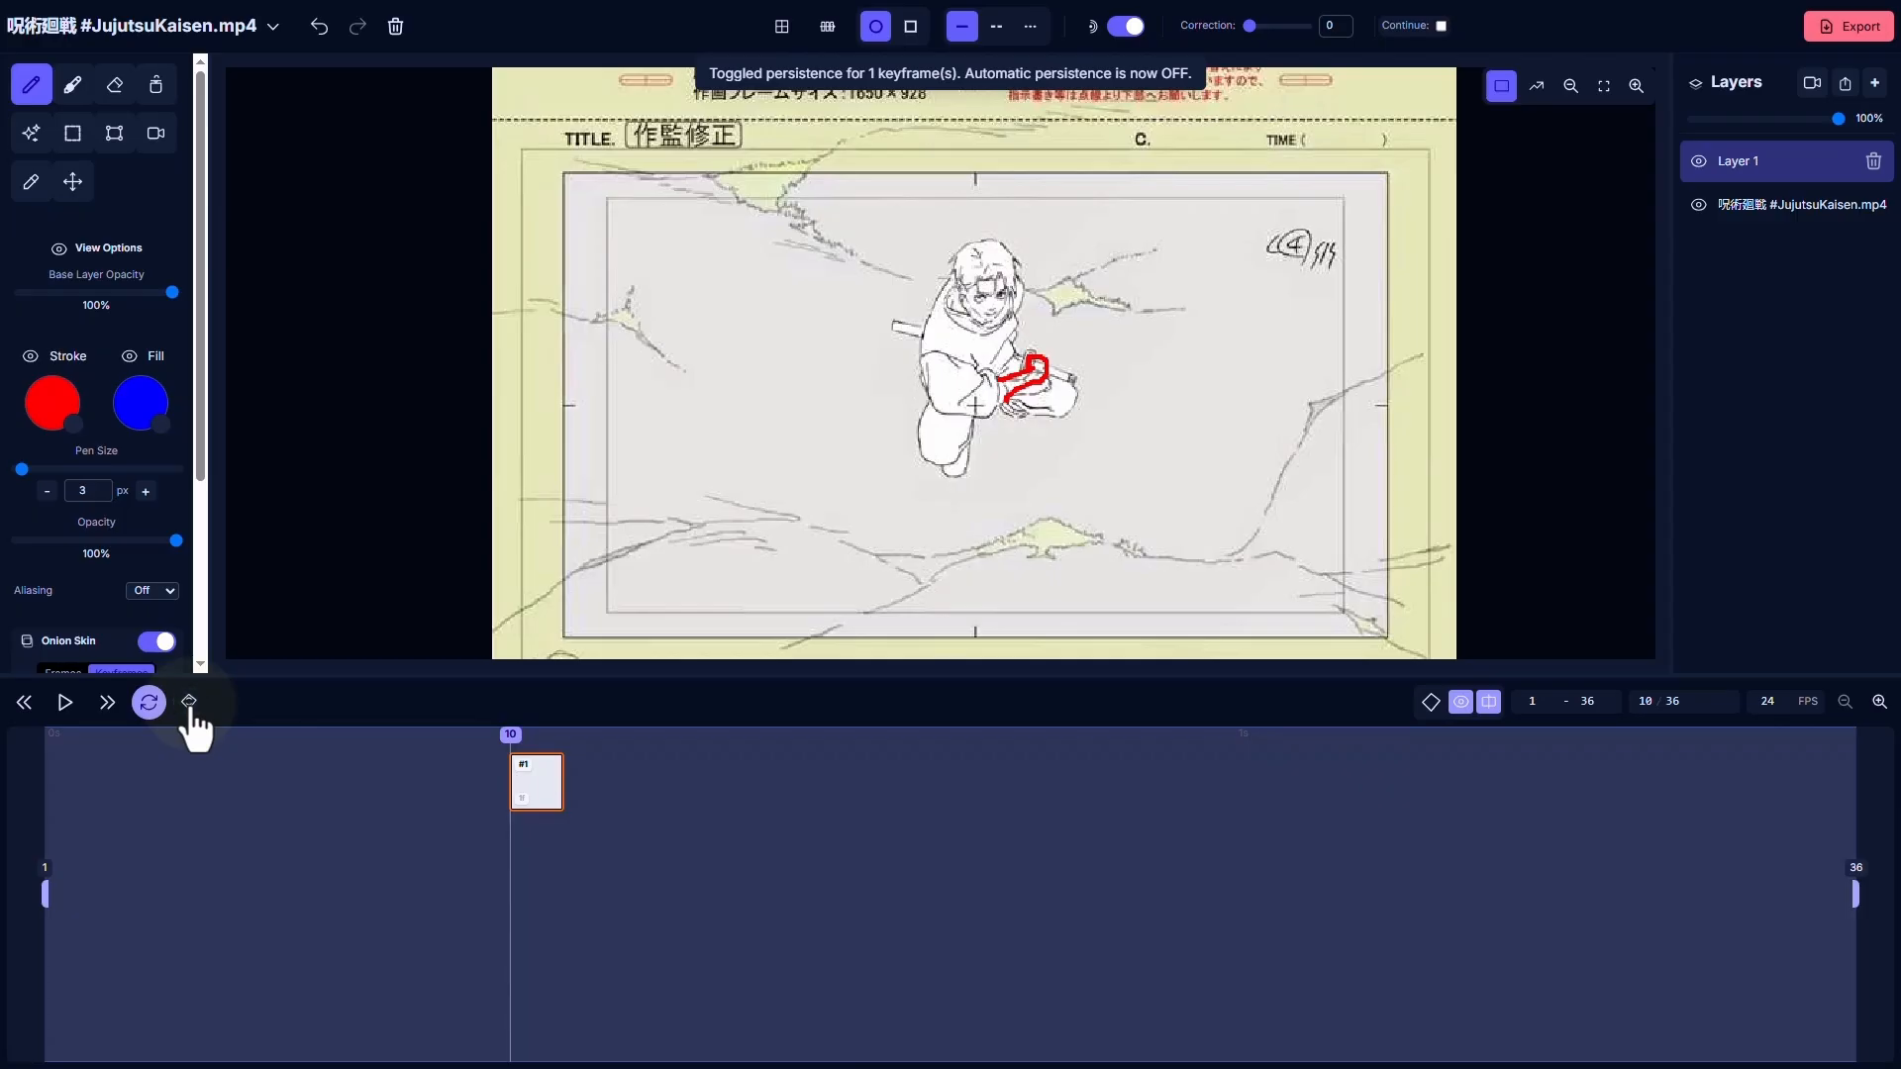
pyautogui.click(548, 771)
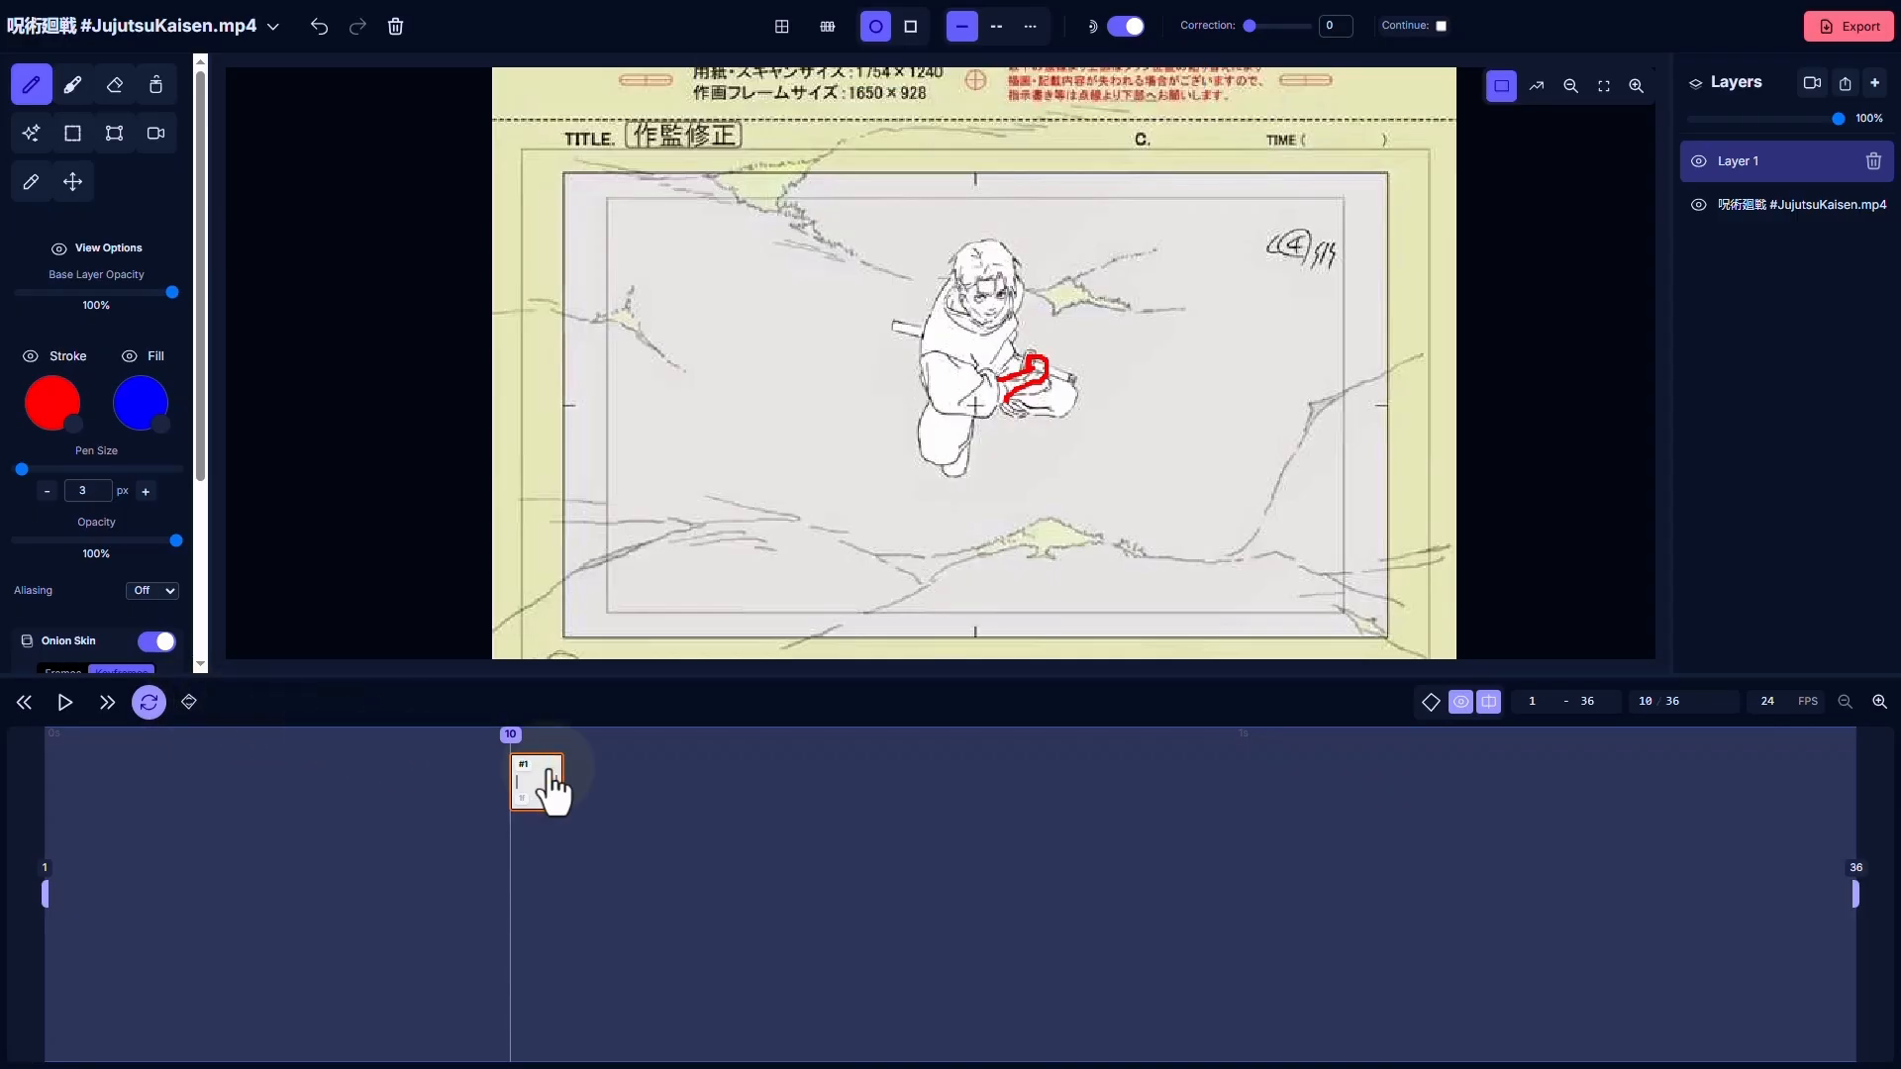
pyautogui.moveTo(510, 733); pyautogui.dragTo(609, 772)
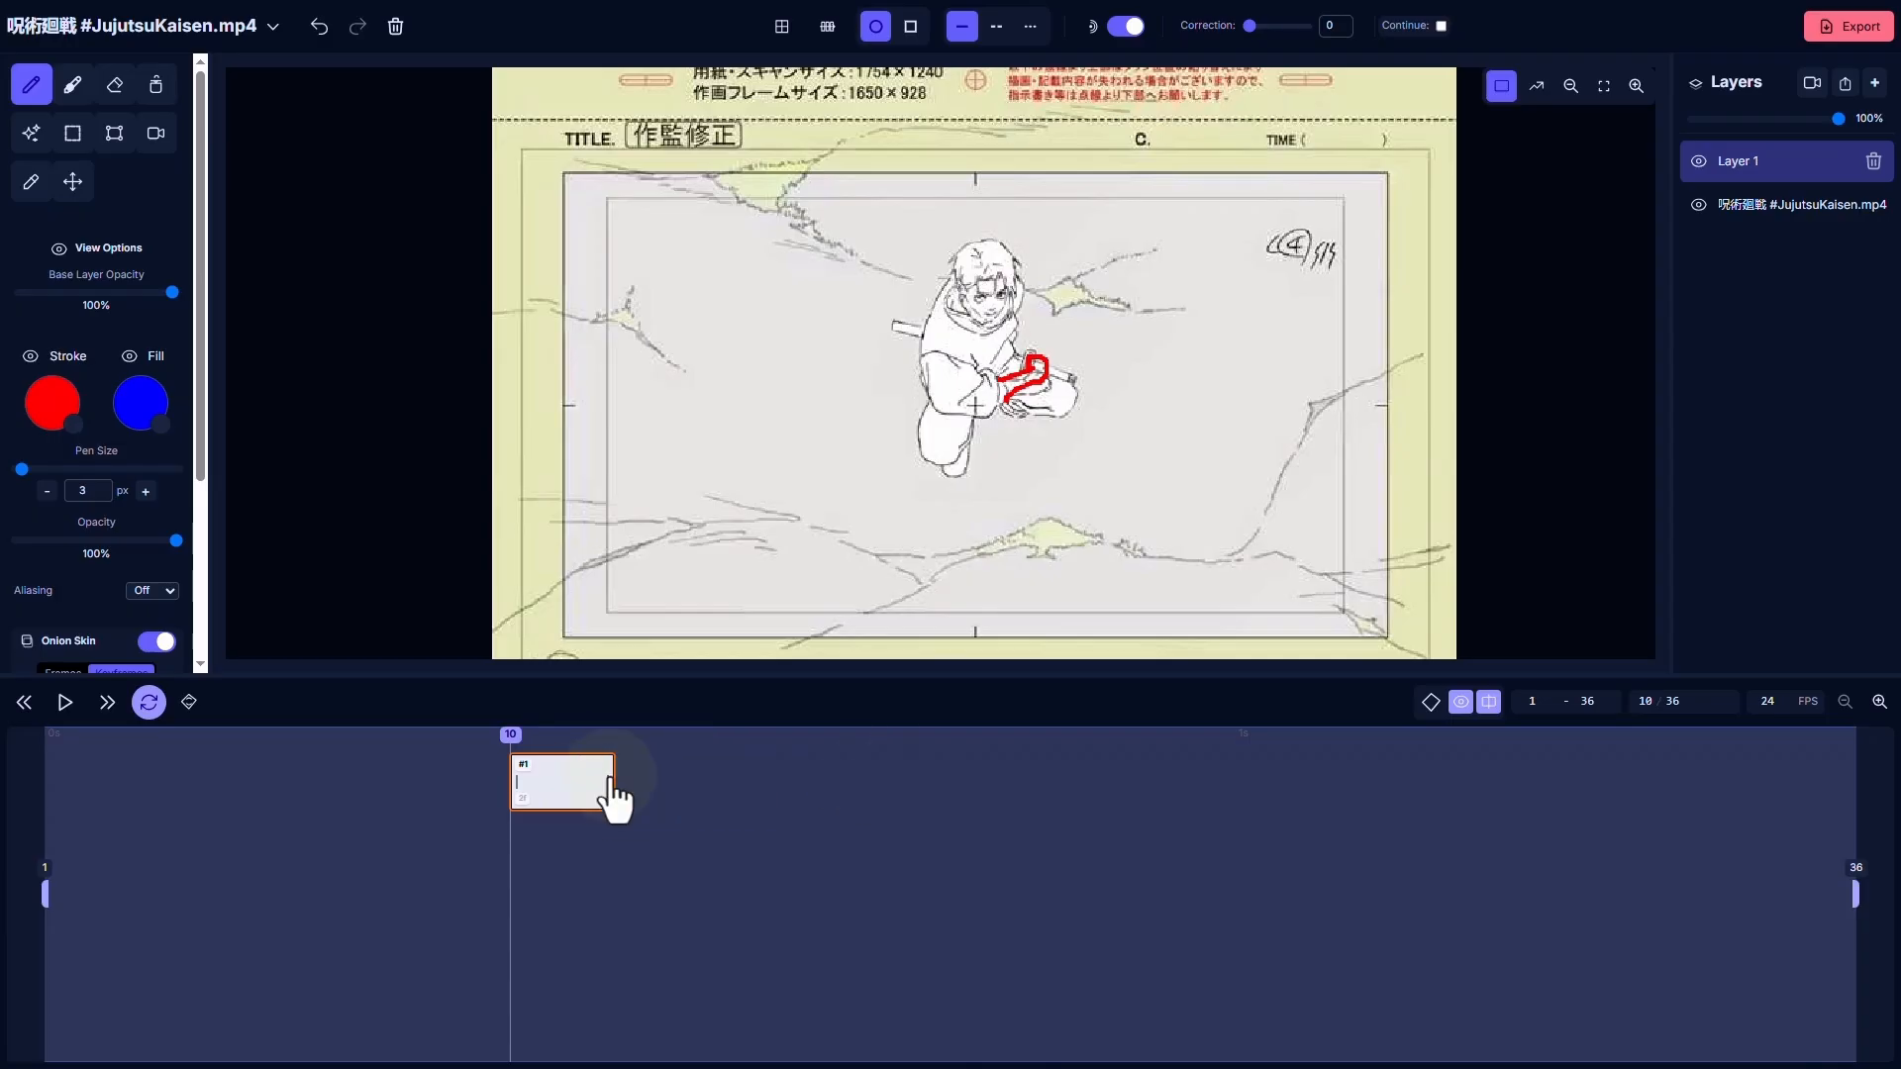
pyautogui.moveTo(611, 774)
pyautogui.mouseDown()
pyautogui.moveTo(514, 738)
pyautogui.moveTo(591, 755)
pyautogui.moveTo(657, 725)
pyautogui.moveTo(657, 742)
pyautogui.moveTo(565, 735)
pyautogui.moveTo(606, 729)
pyautogui.moveTo(649, 785)
pyautogui.moveTo(769, 787)
pyautogui.mouseUp()
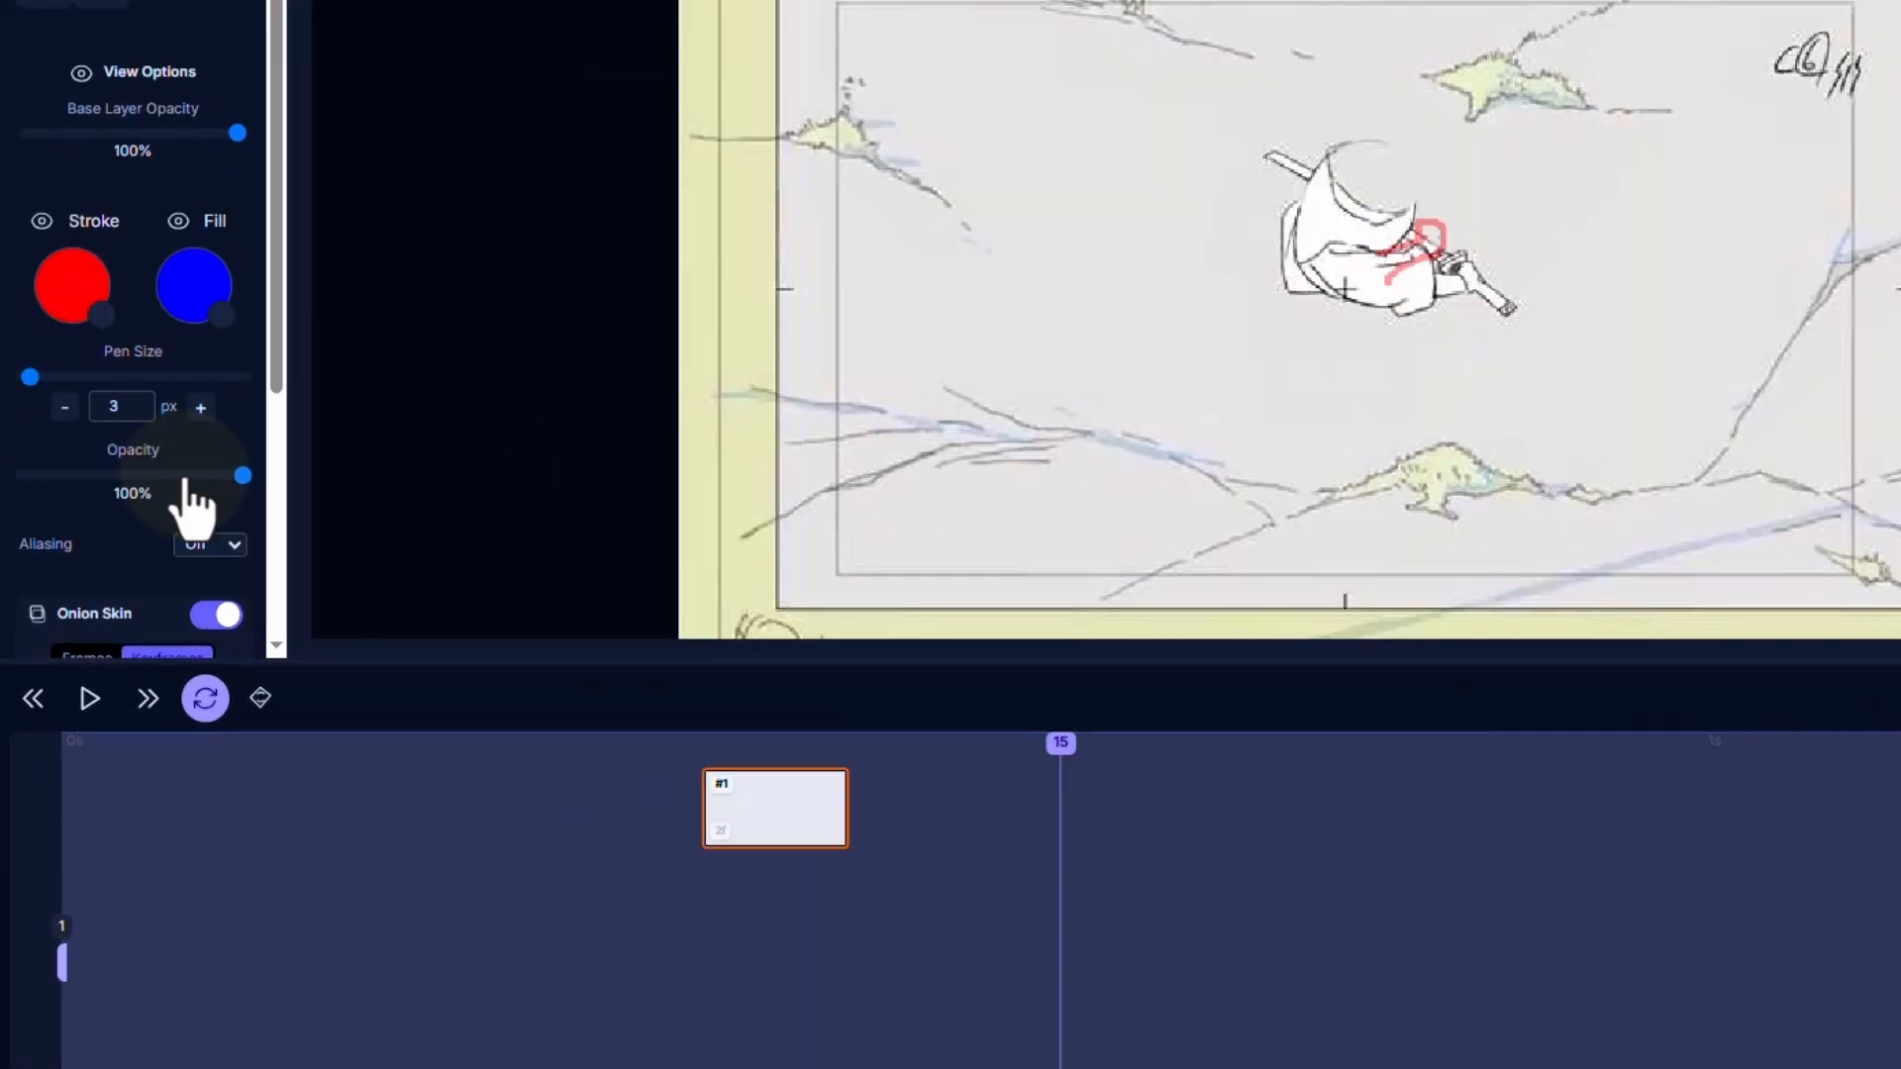
# - Turn off Onion Skin and move the playhead to frame 13
pyautogui.click(218, 615)
pyautogui.moveTo(789, 756)
pyautogui.mouseDown()
pyautogui.moveTo(679, 776)
pyautogui.moveTo(882, 785)
pyautogui.moveTo(689, 785)
pyautogui.moveTo(777, 806)
pyautogui.moveTo(836, 769)
pyautogui.moveTo(693, 812)
pyautogui.mouseUp()
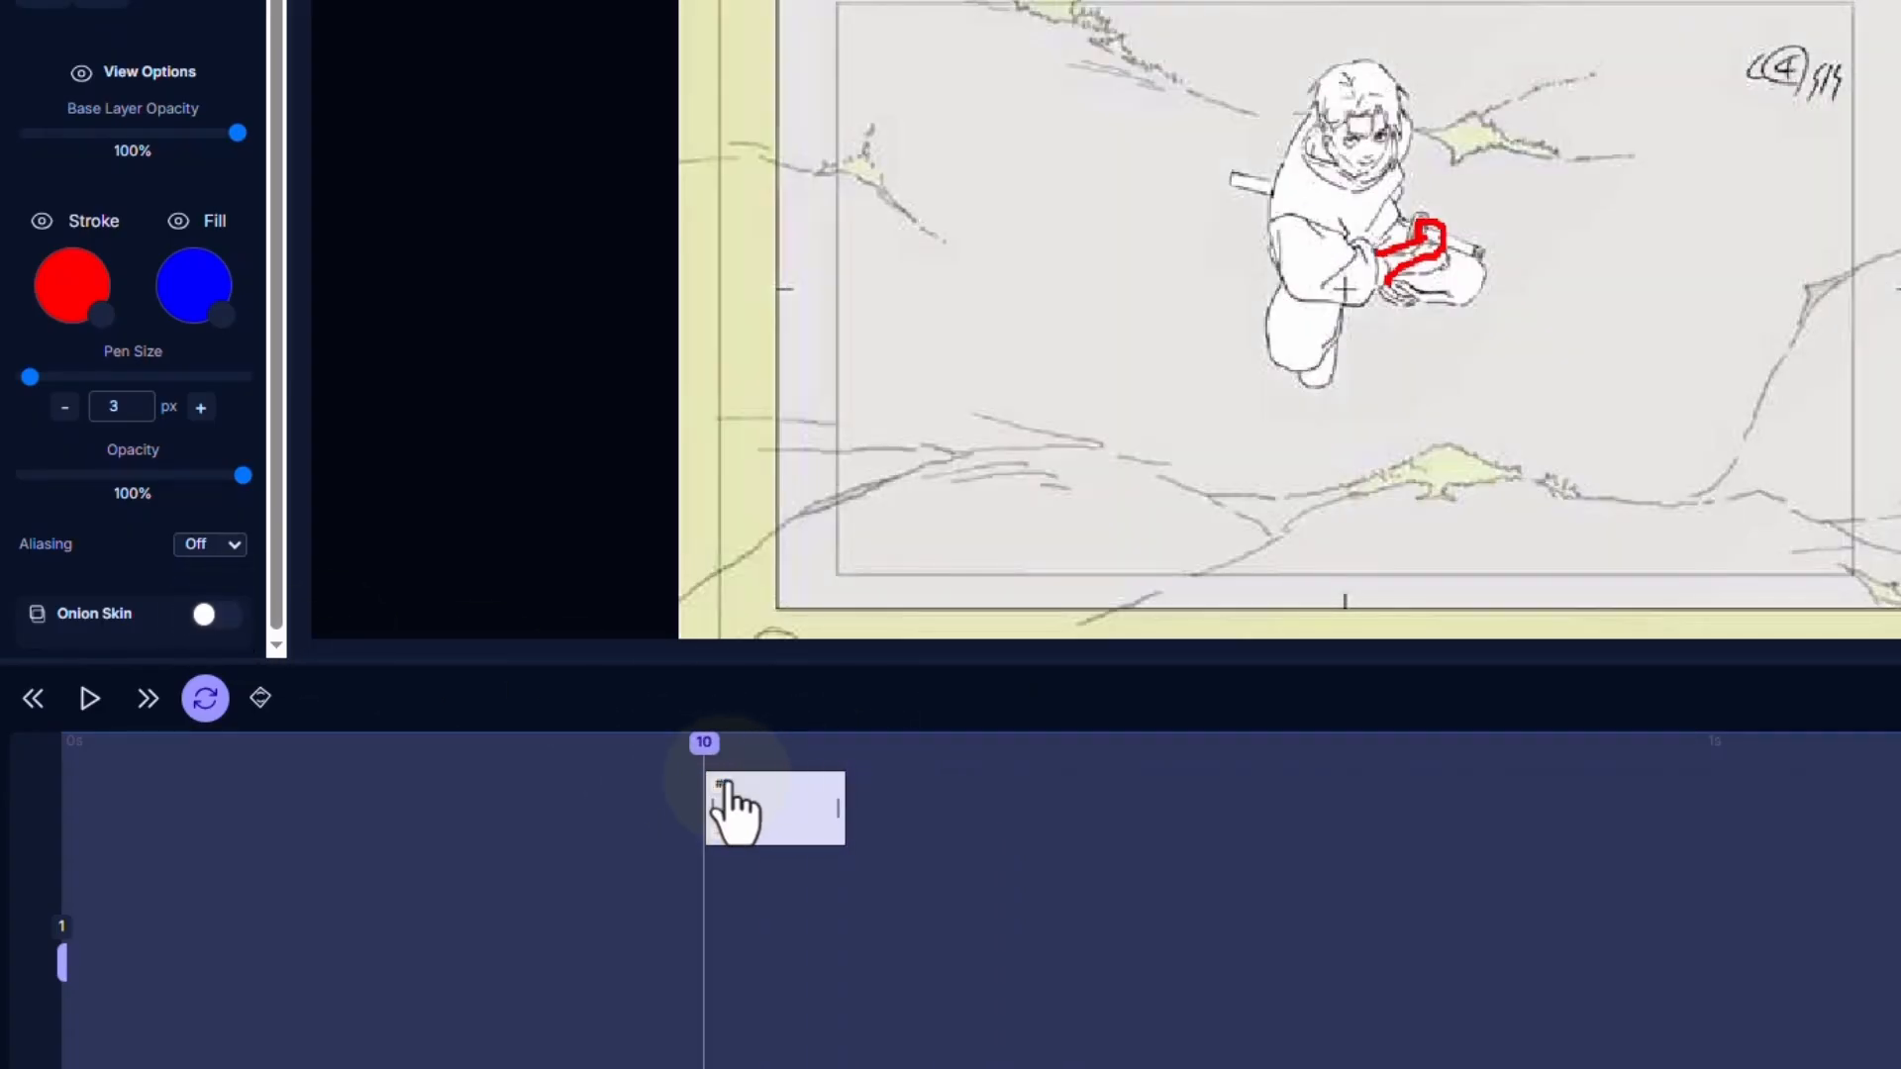
pyautogui.moveTo(862, 747); pyautogui.dragTo(1039, 779)
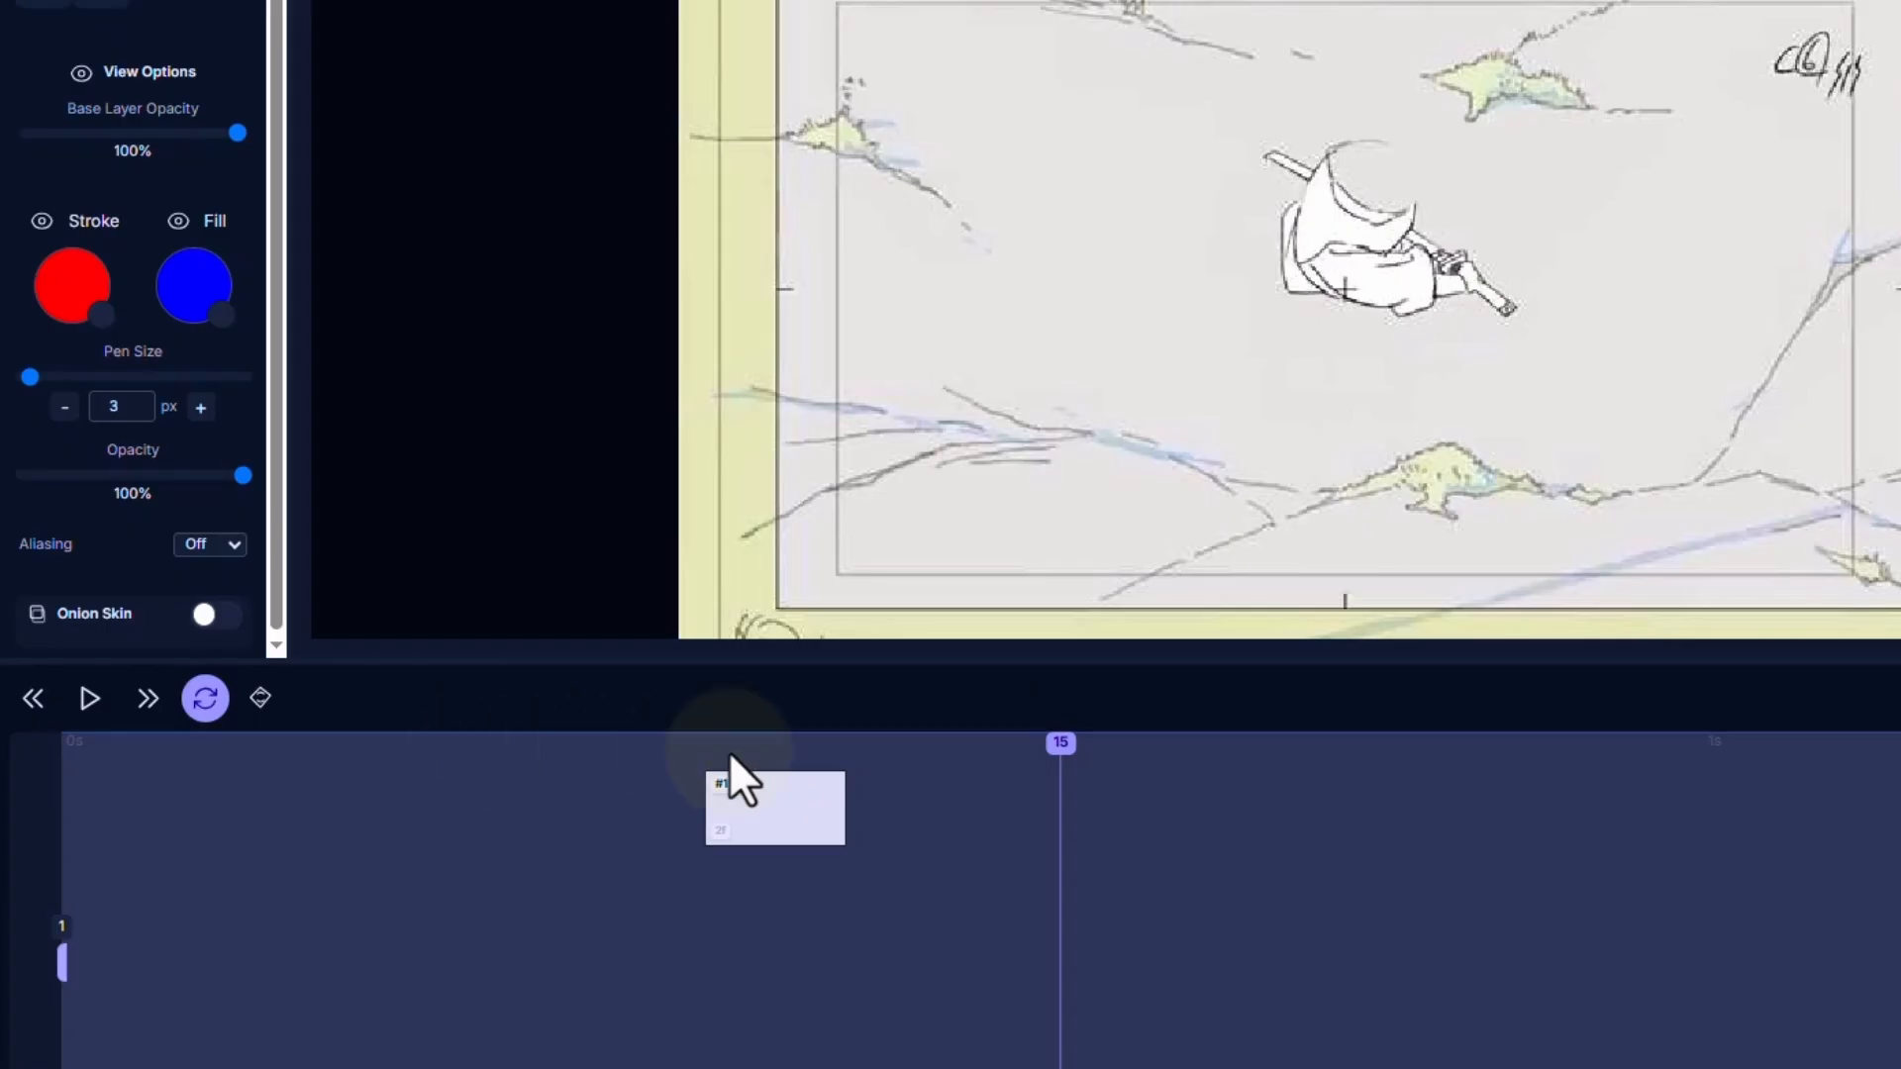
pyautogui.moveTo(1056, 745); pyautogui.dragTo(949, 772)
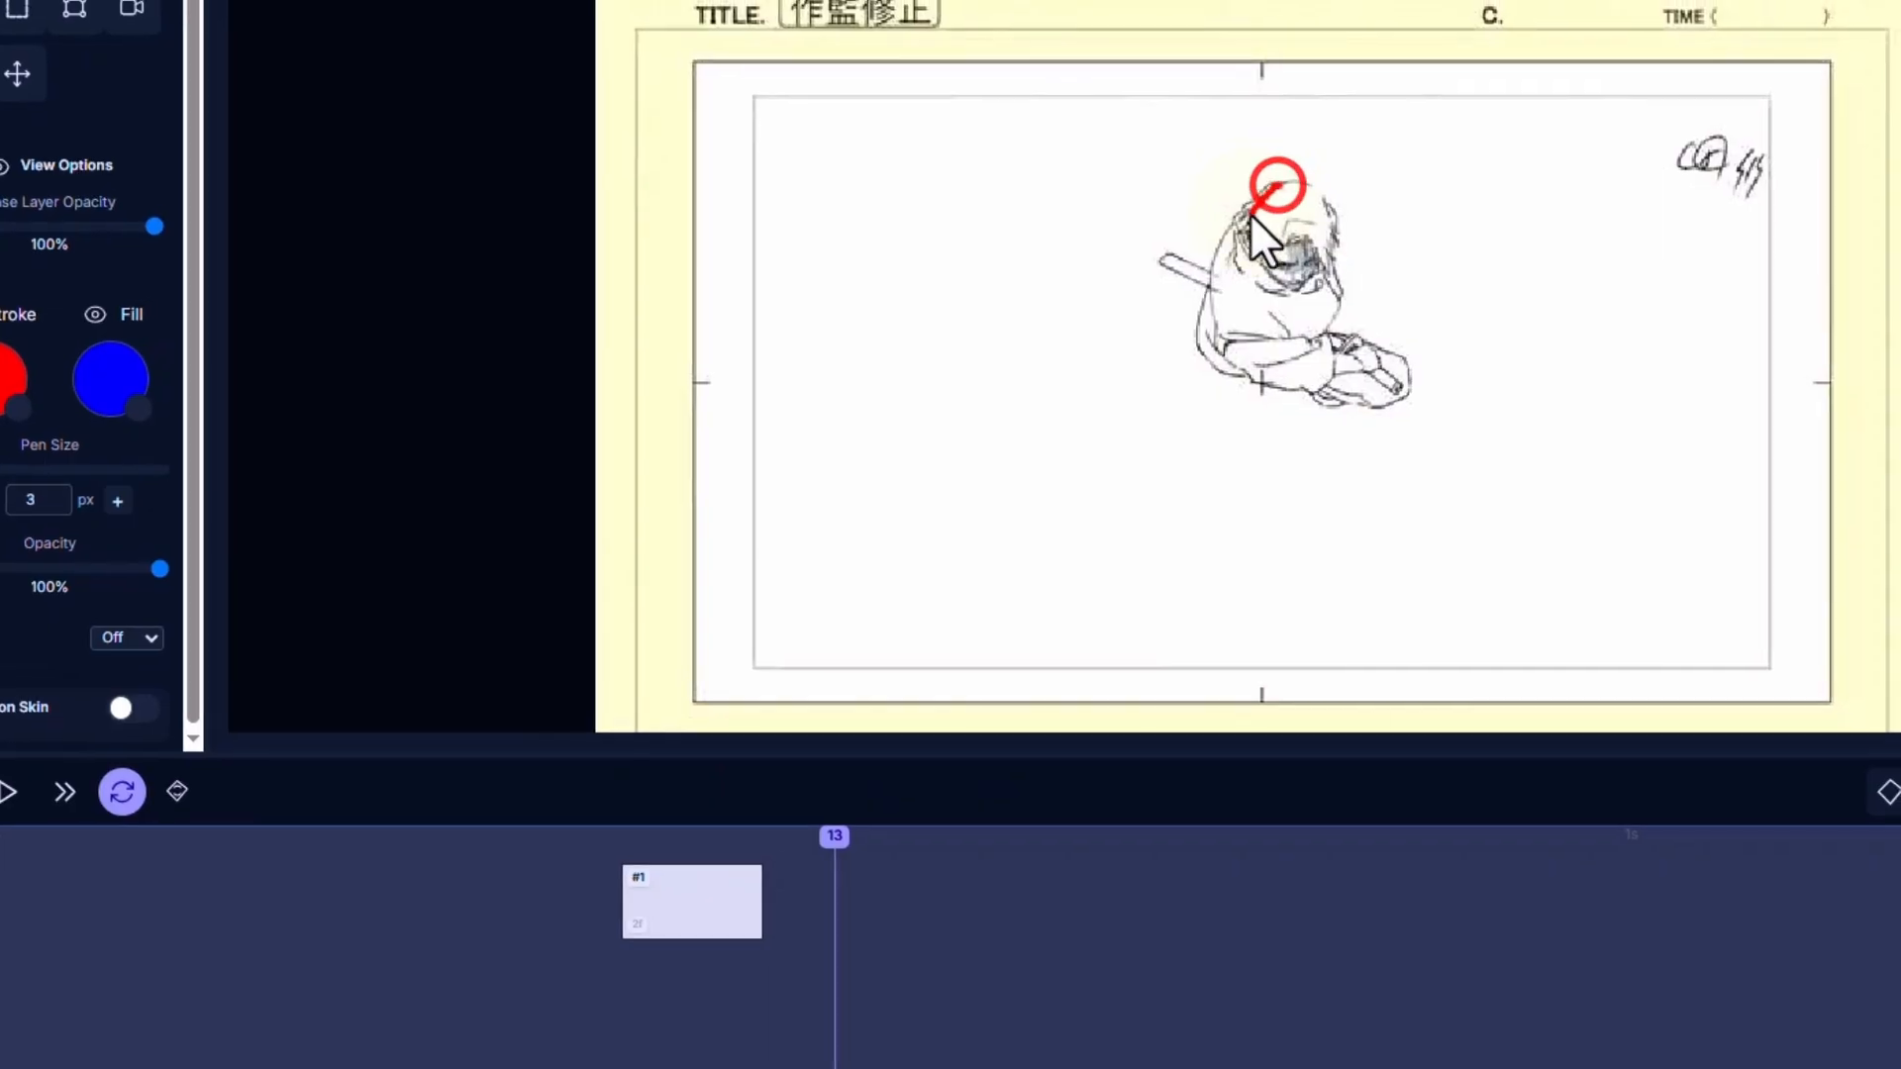
# - On frame 13, outline the character's head and face in red, adding an arrow and a separate head construction sketch beside it
pyautogui.moveTo(1249, 236); pyautogui.dragTo(1277, 184)
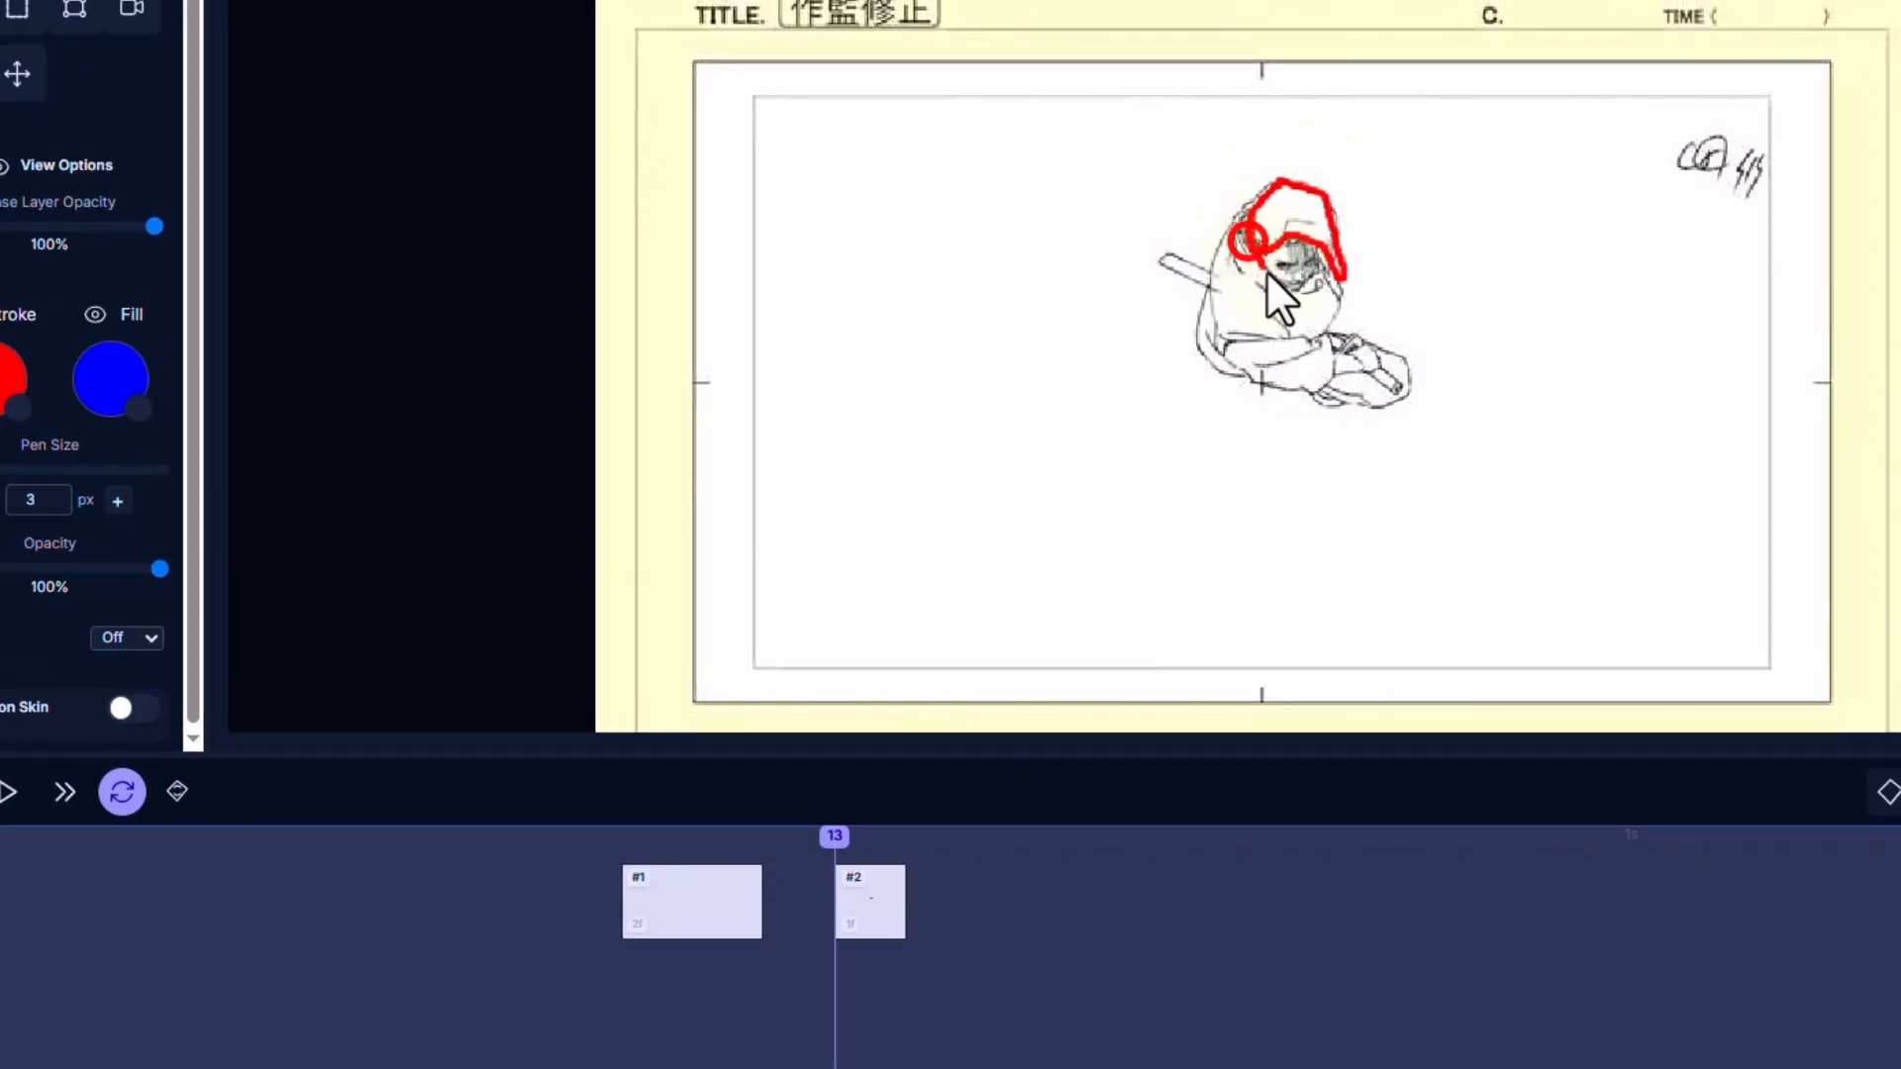
pyautogui.moveTo(1323, 248)
pyautogui.mouseDown()
pyautogui.moveTo(1271, 266)
pyautogui.moveTo(1293, 239)
pyautogui.mouseUp()
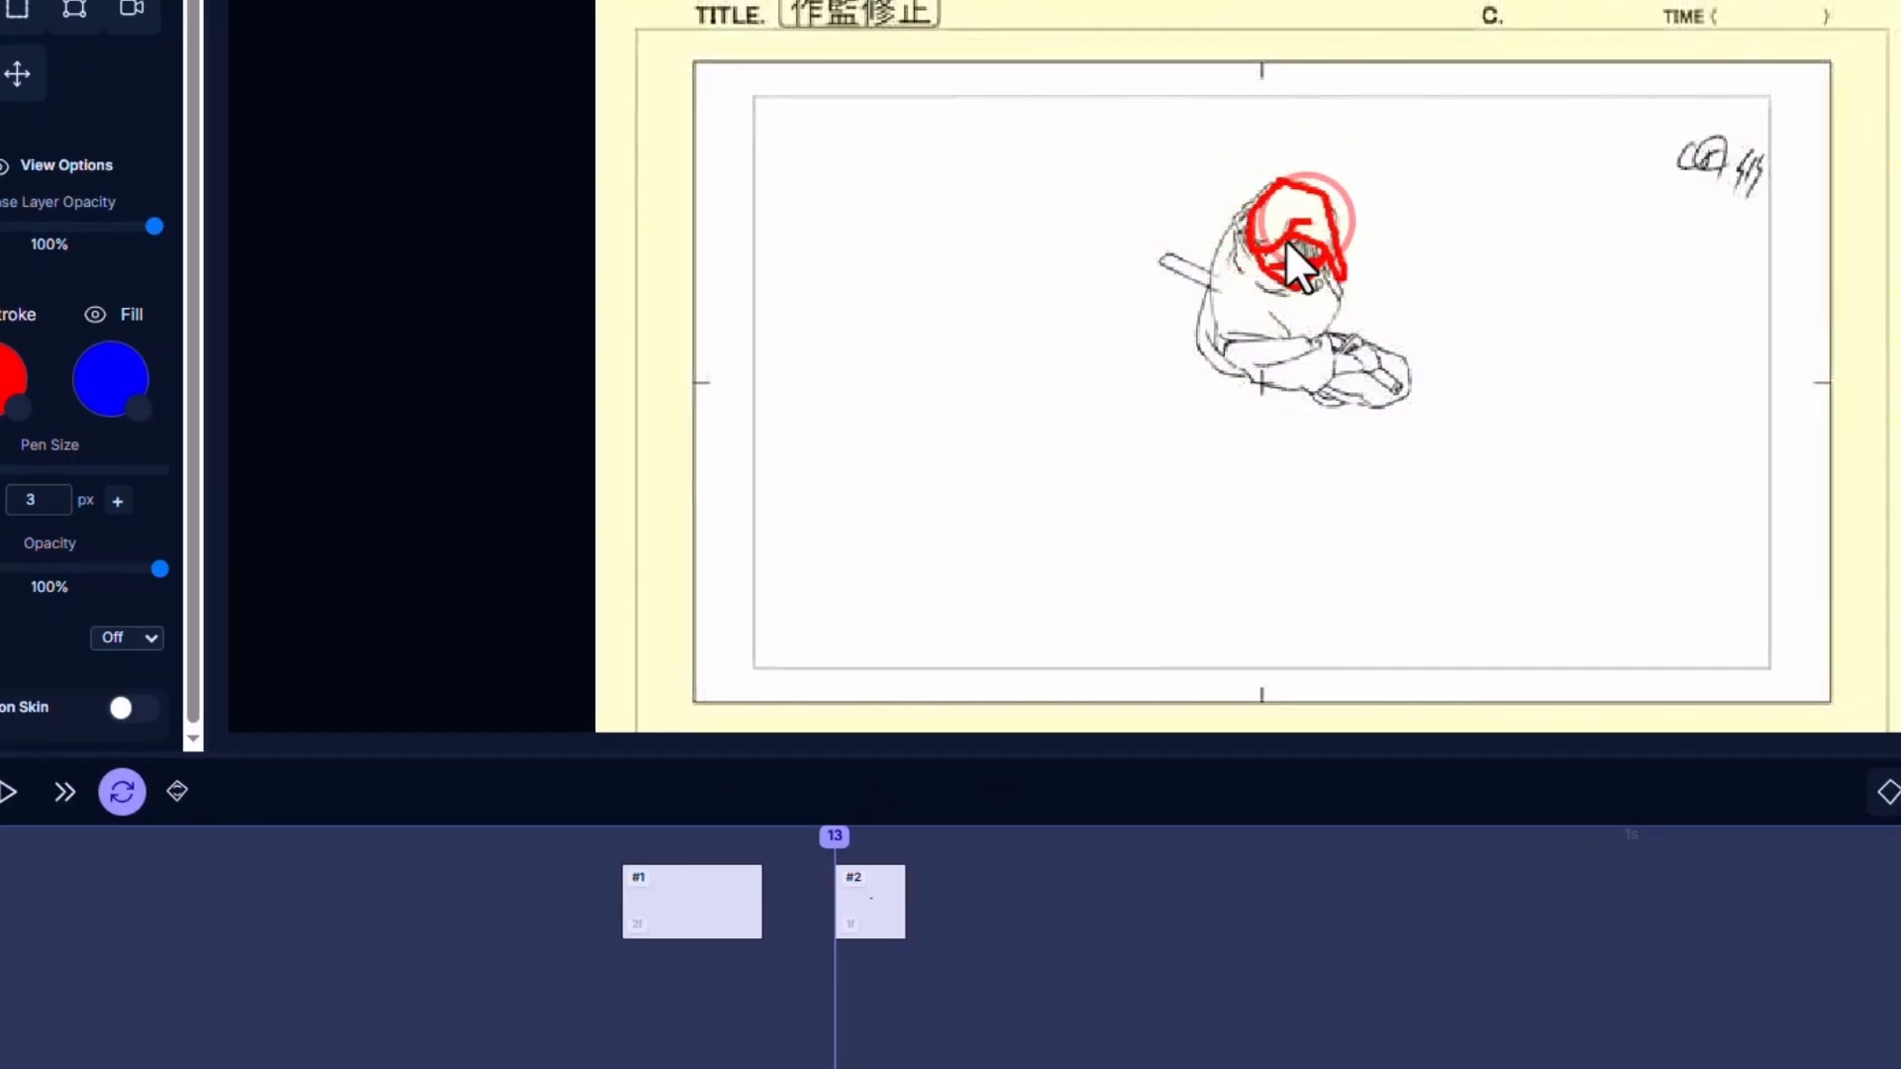
pyautogui.moveTo(1469, 251); pyautogui.dragTo(1359, 251)
pyautogui.moveTo(1383, 235)
pyautogui.mouseDown()
pyautogui.moveTo(1359, 252)
pyautogui.moveTo(1391, 264)
pyautogui.mouseUp()
pyautogui.moveTo(1515, 229)
pyautogui.mouseDown()
pyautogui.moveTo(1598, 228)
pyautogui.moveTo(1517, 224)
pyautogui.moveTo(1600, 177)
pyautogui.moveTo(1610, 208)
pyautogui.moveTo(1547, 252)
pyautogui.mouseUp()
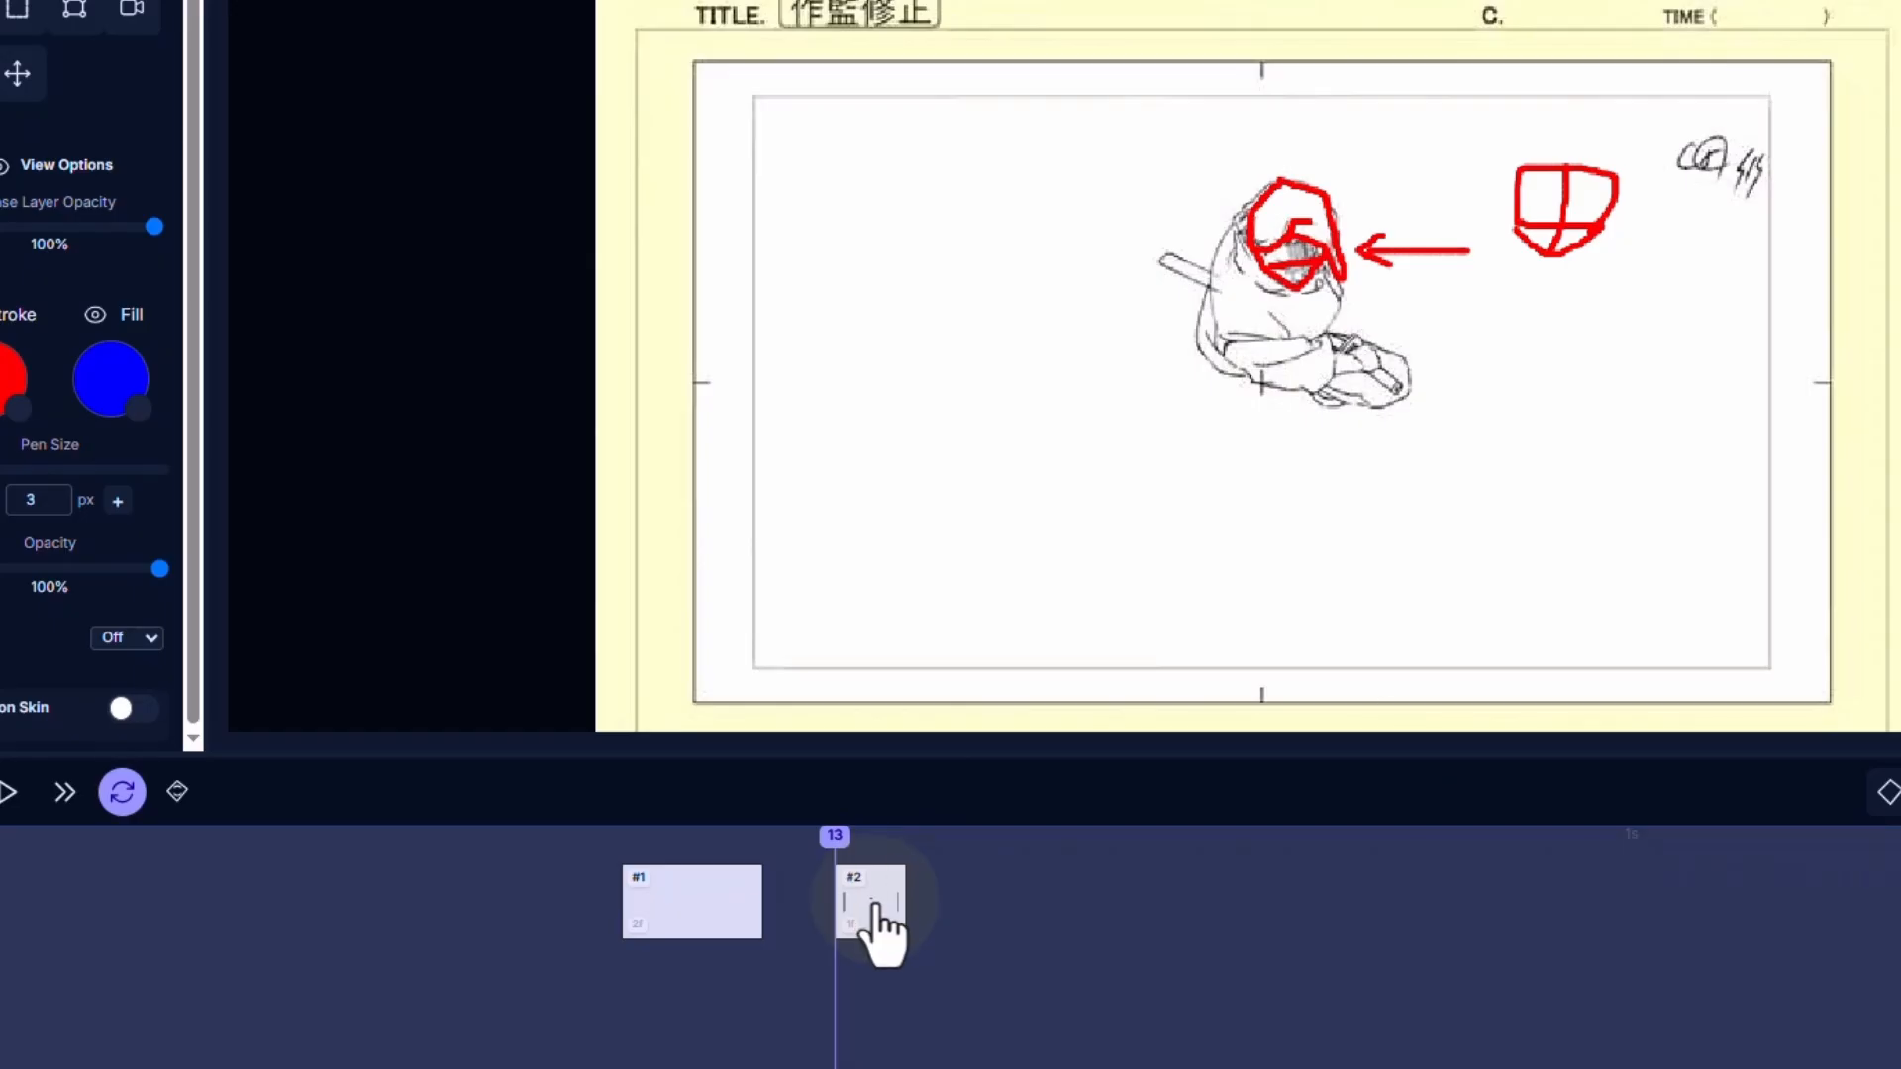
# - Scrub between frames 12 and 14 to check when the second keyframe's drawing shows
pyautogui.click(879, 915)
pyautogui.moveTo(835, 836)
pyautogui.mouseDown()
pyautogui.moveTo(764, 830)
pyautogui.moveTo(841, 827)
pyautogui.moveTo(744, 852)
pyautogui.moveTo(835, 830)
pyautogui.moveTo(761, 833)
pyautogui.mouseUp()
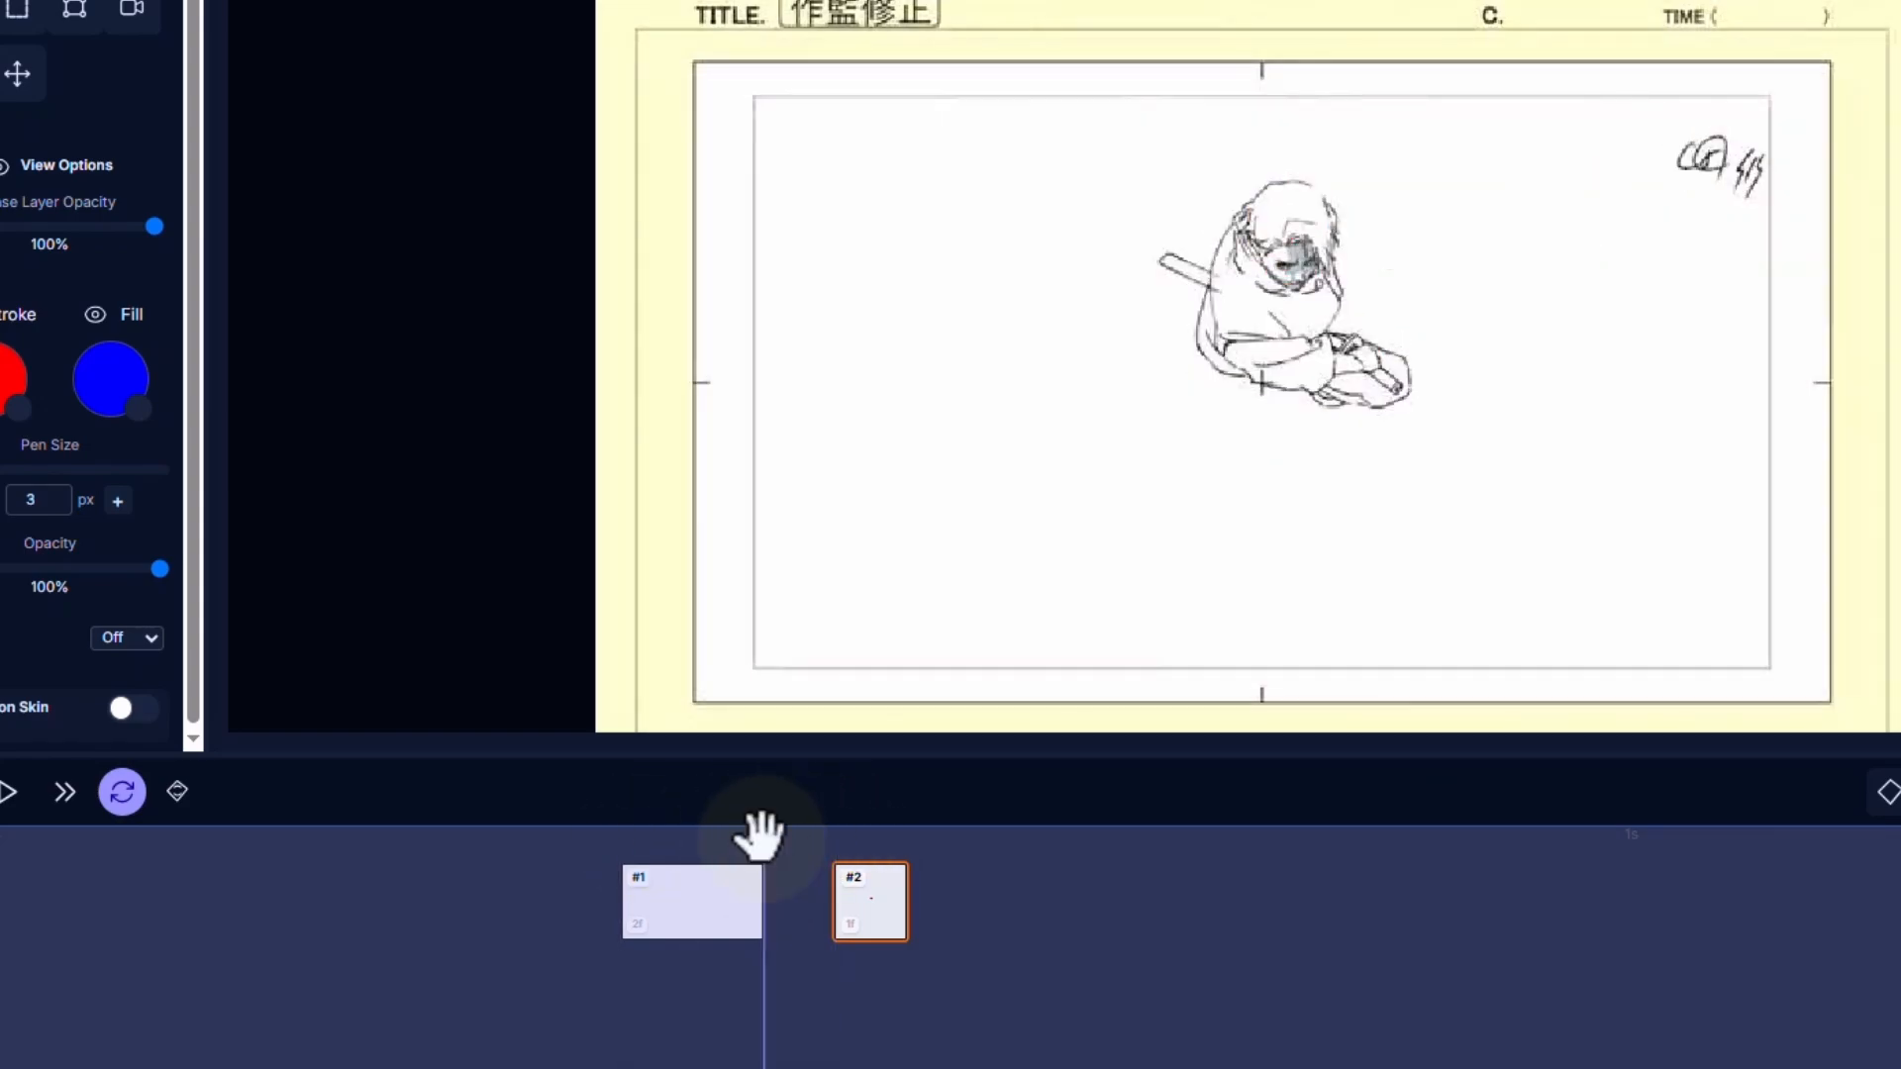
pyautogui.click(832, 835)
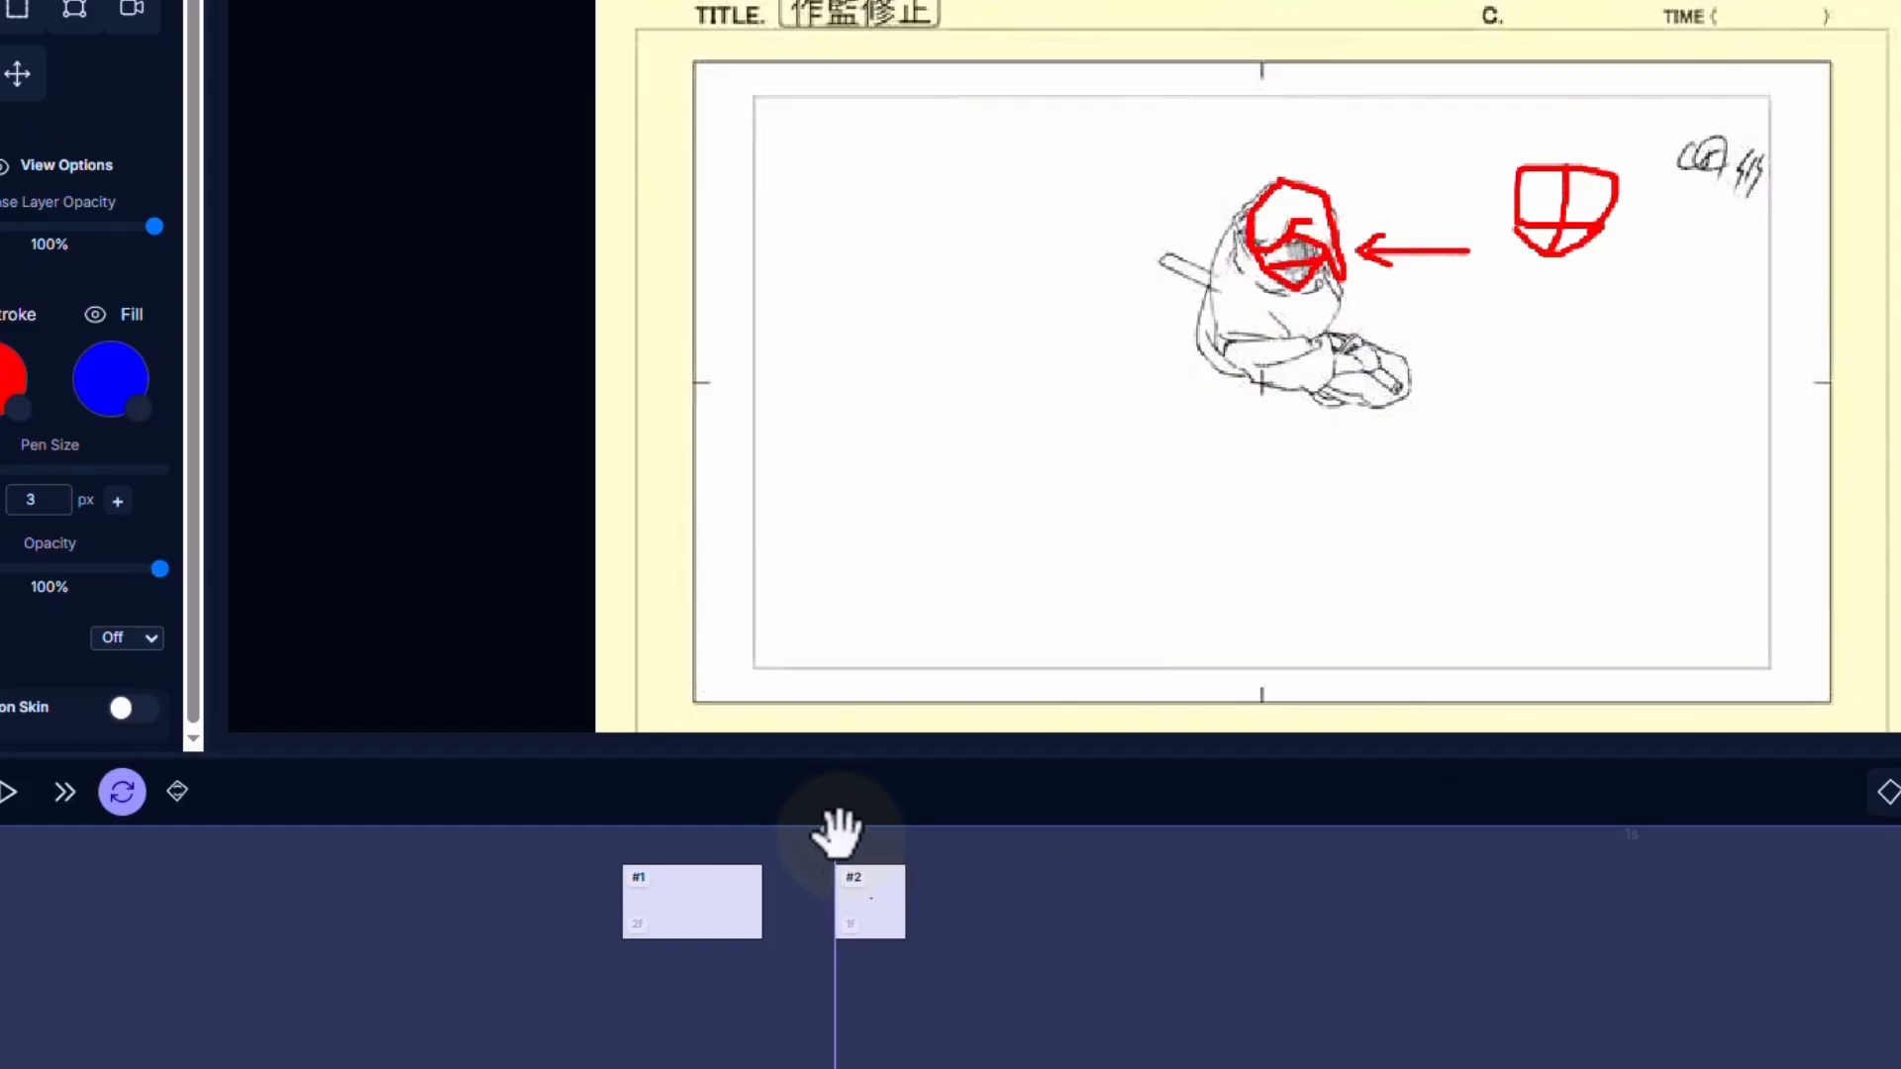
pyautogui.moveTo(838, 837); pyautogui.dragTo(898, 831)
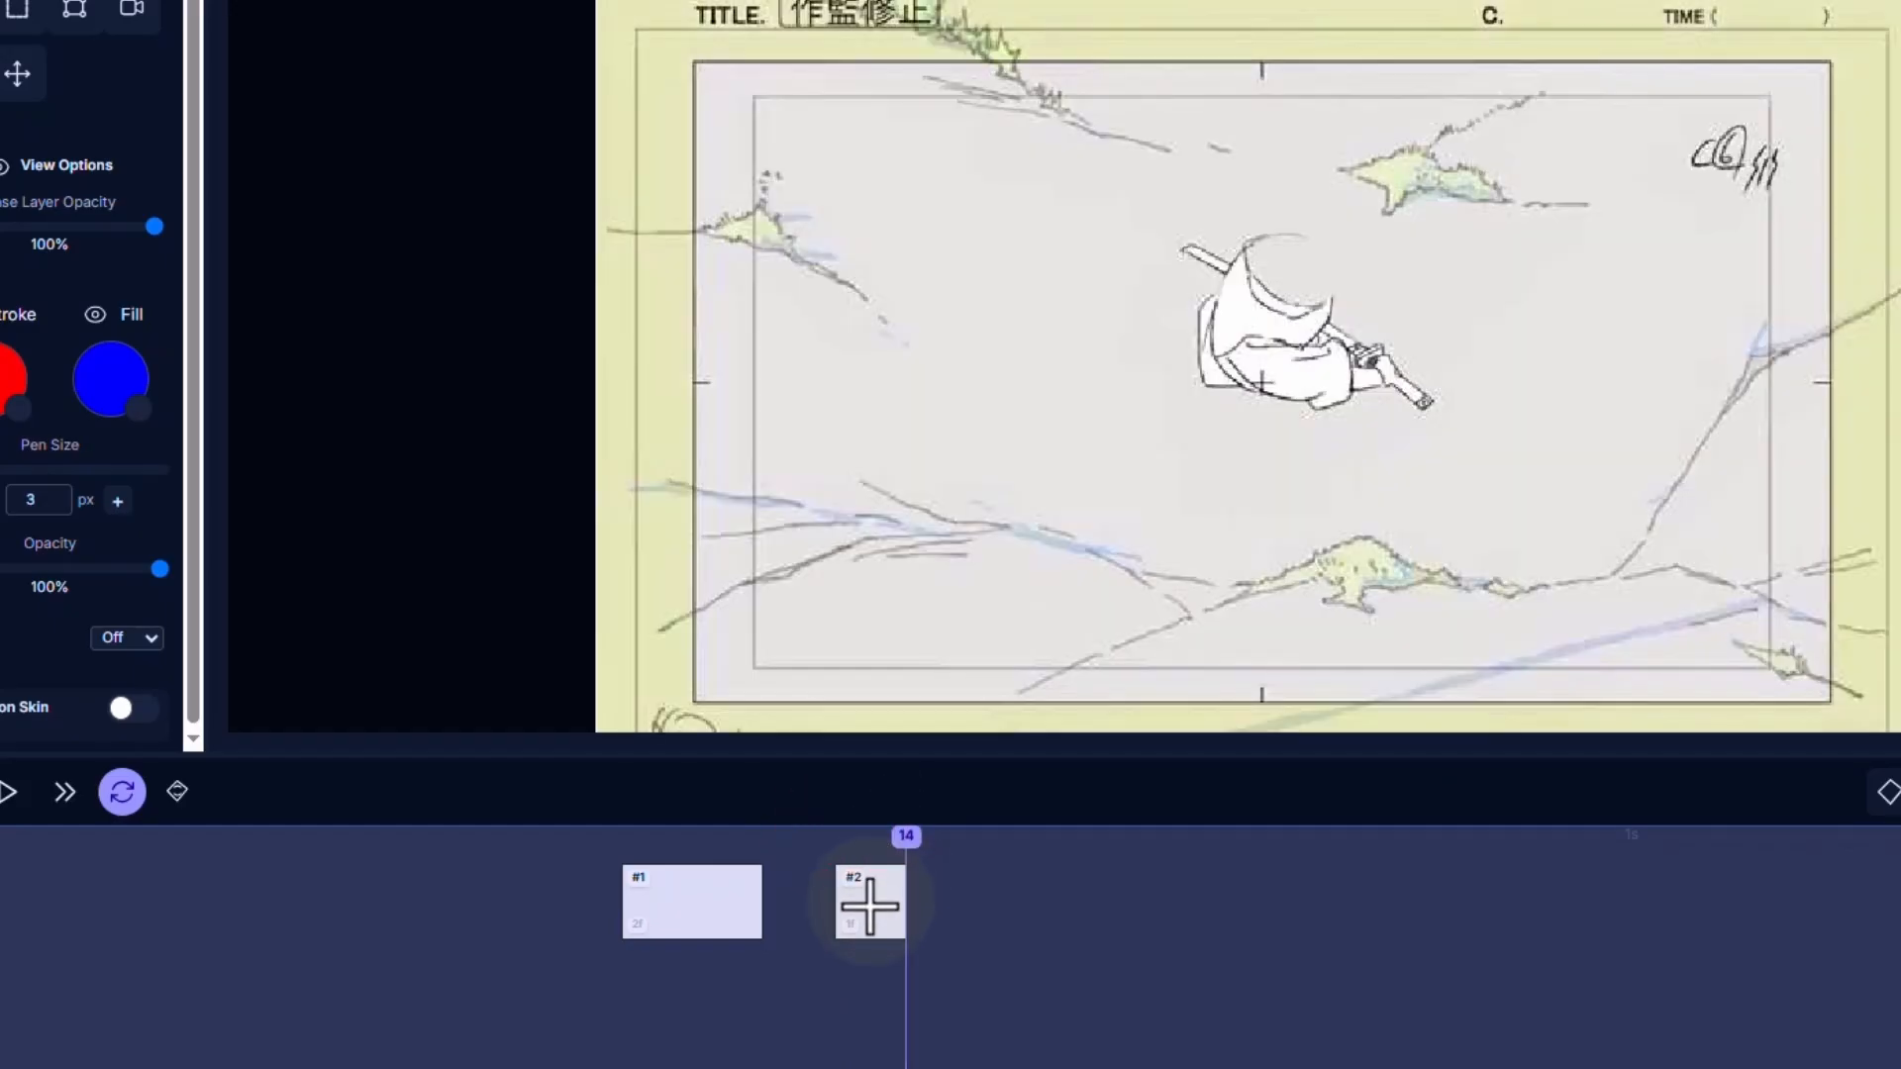
# - Move the second keyframe to start on frame 14, lengthen it to 2 frames and preview the playback
pyautogui.moveTo(869, 903); pyautogui.dragTo(931, 909)
pyautogui.moveTo(917, 830)
pyautogui.mouseDown()
pyautogui.moveTo(1012, 826)
pyautogui.moveTo(1038, 797)
pyautogui.mouseUp()
pyautogui.click(1020, 861)
pyautogui.moveTo(974, 894); pyautogui.dragTo(4, 933)
pyautogui.click(4, 800)
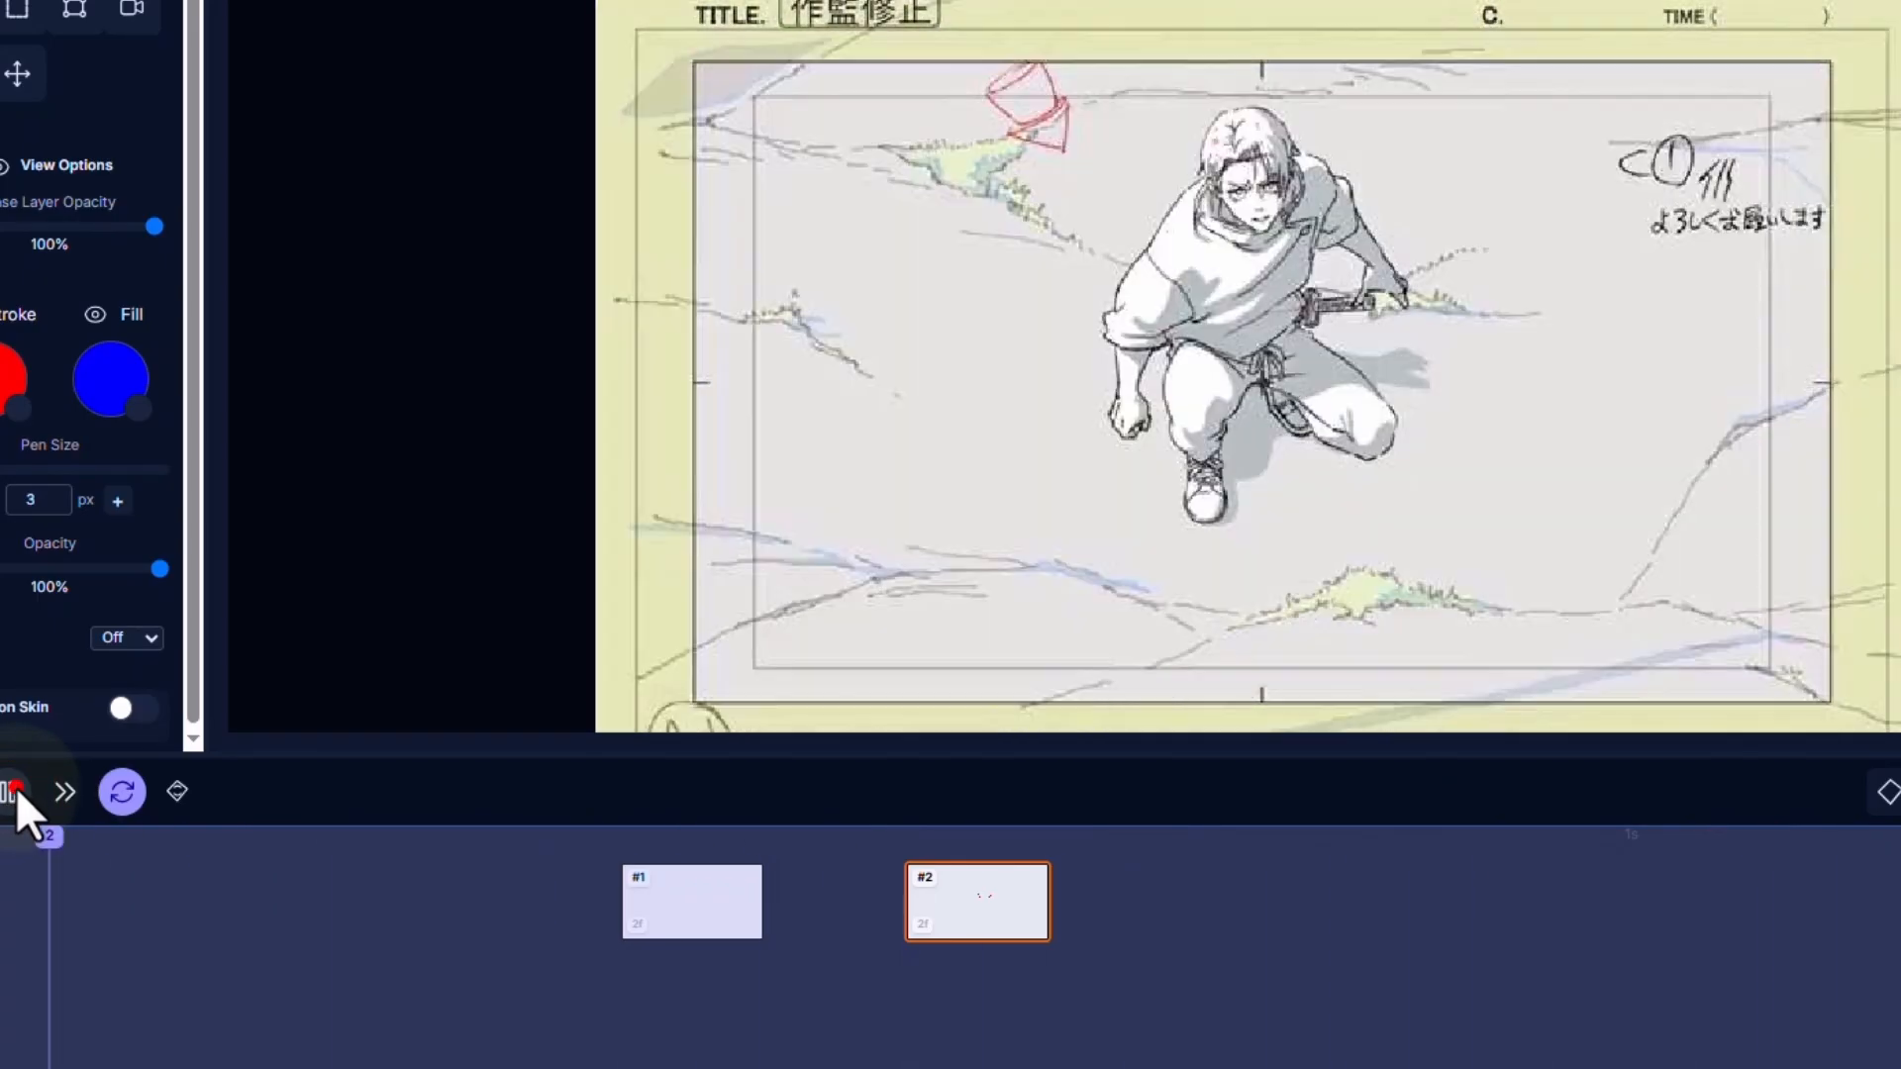
pyautogui.click(12, 791)
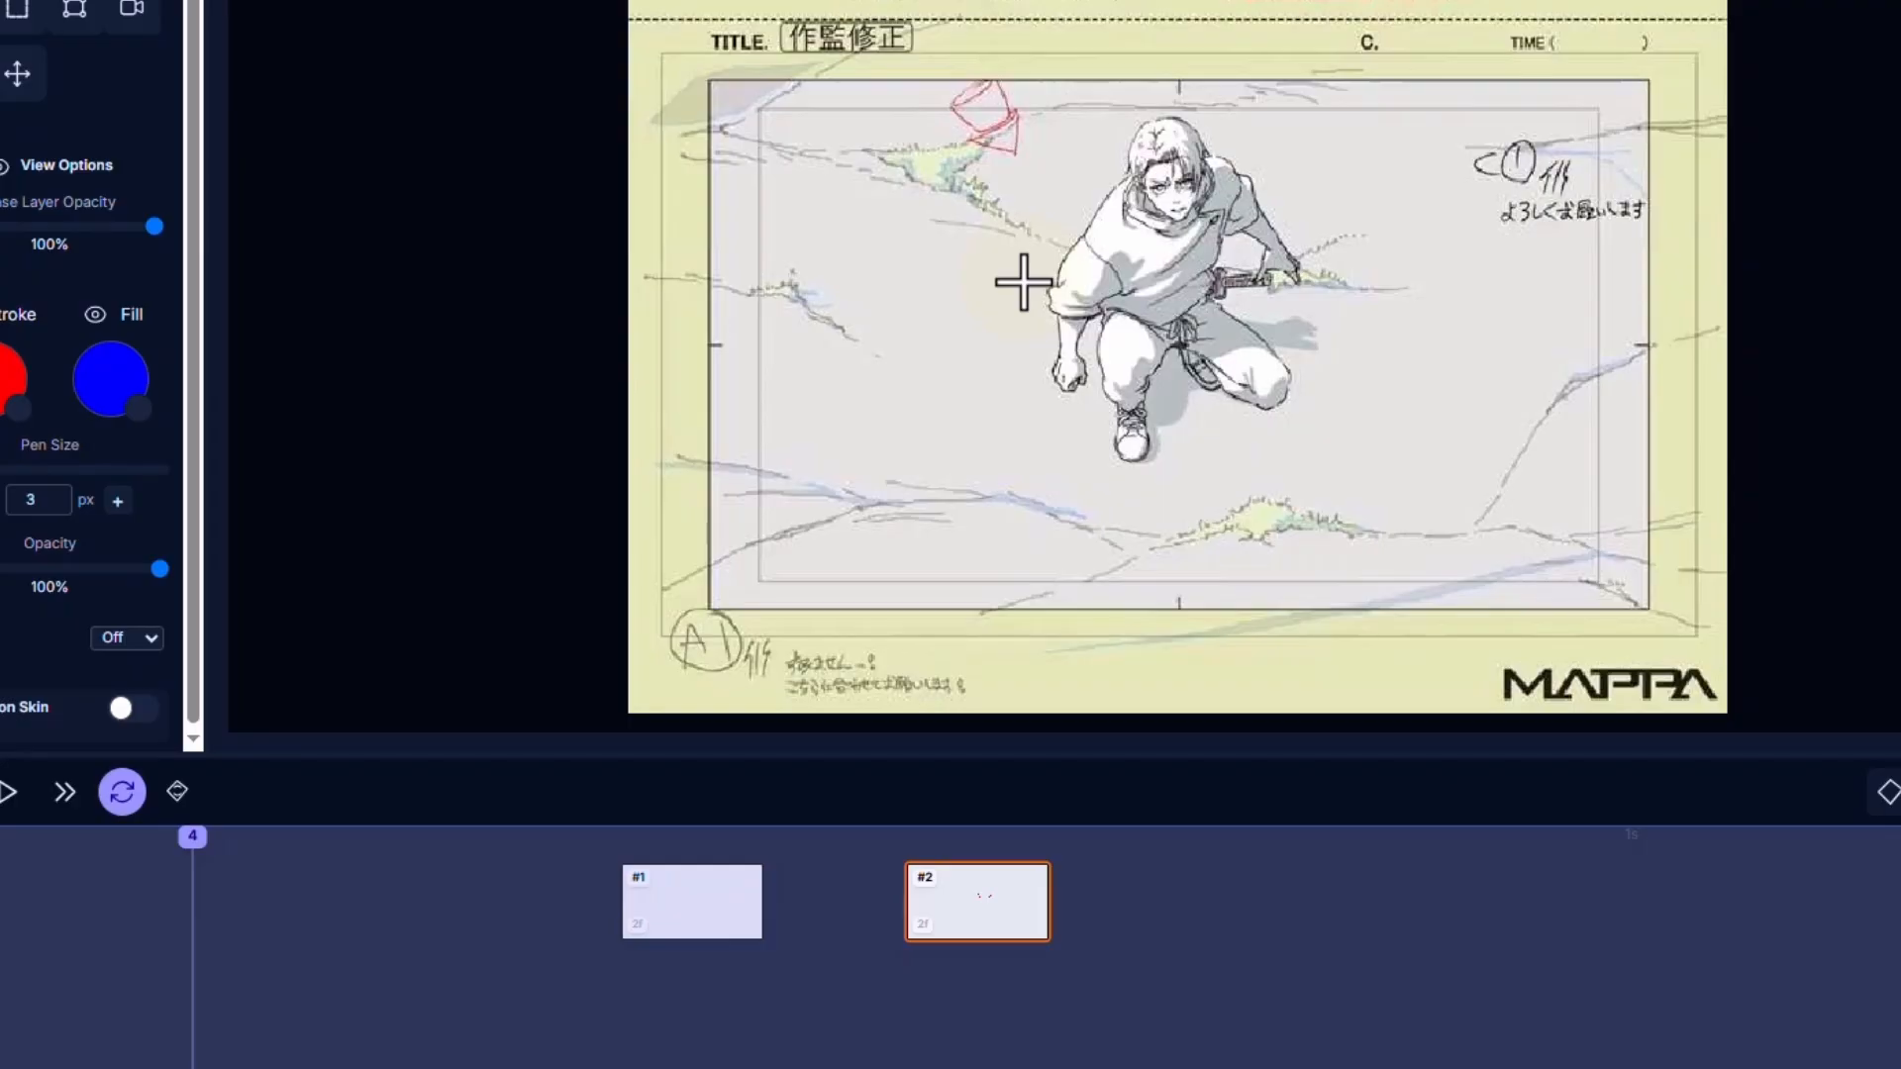
# - Zoom the canvas out to show the whole drawing sheet
pyautogui.scroll(-1, 1014, 258)
pyautogui.scroll(1, 1014, 257)
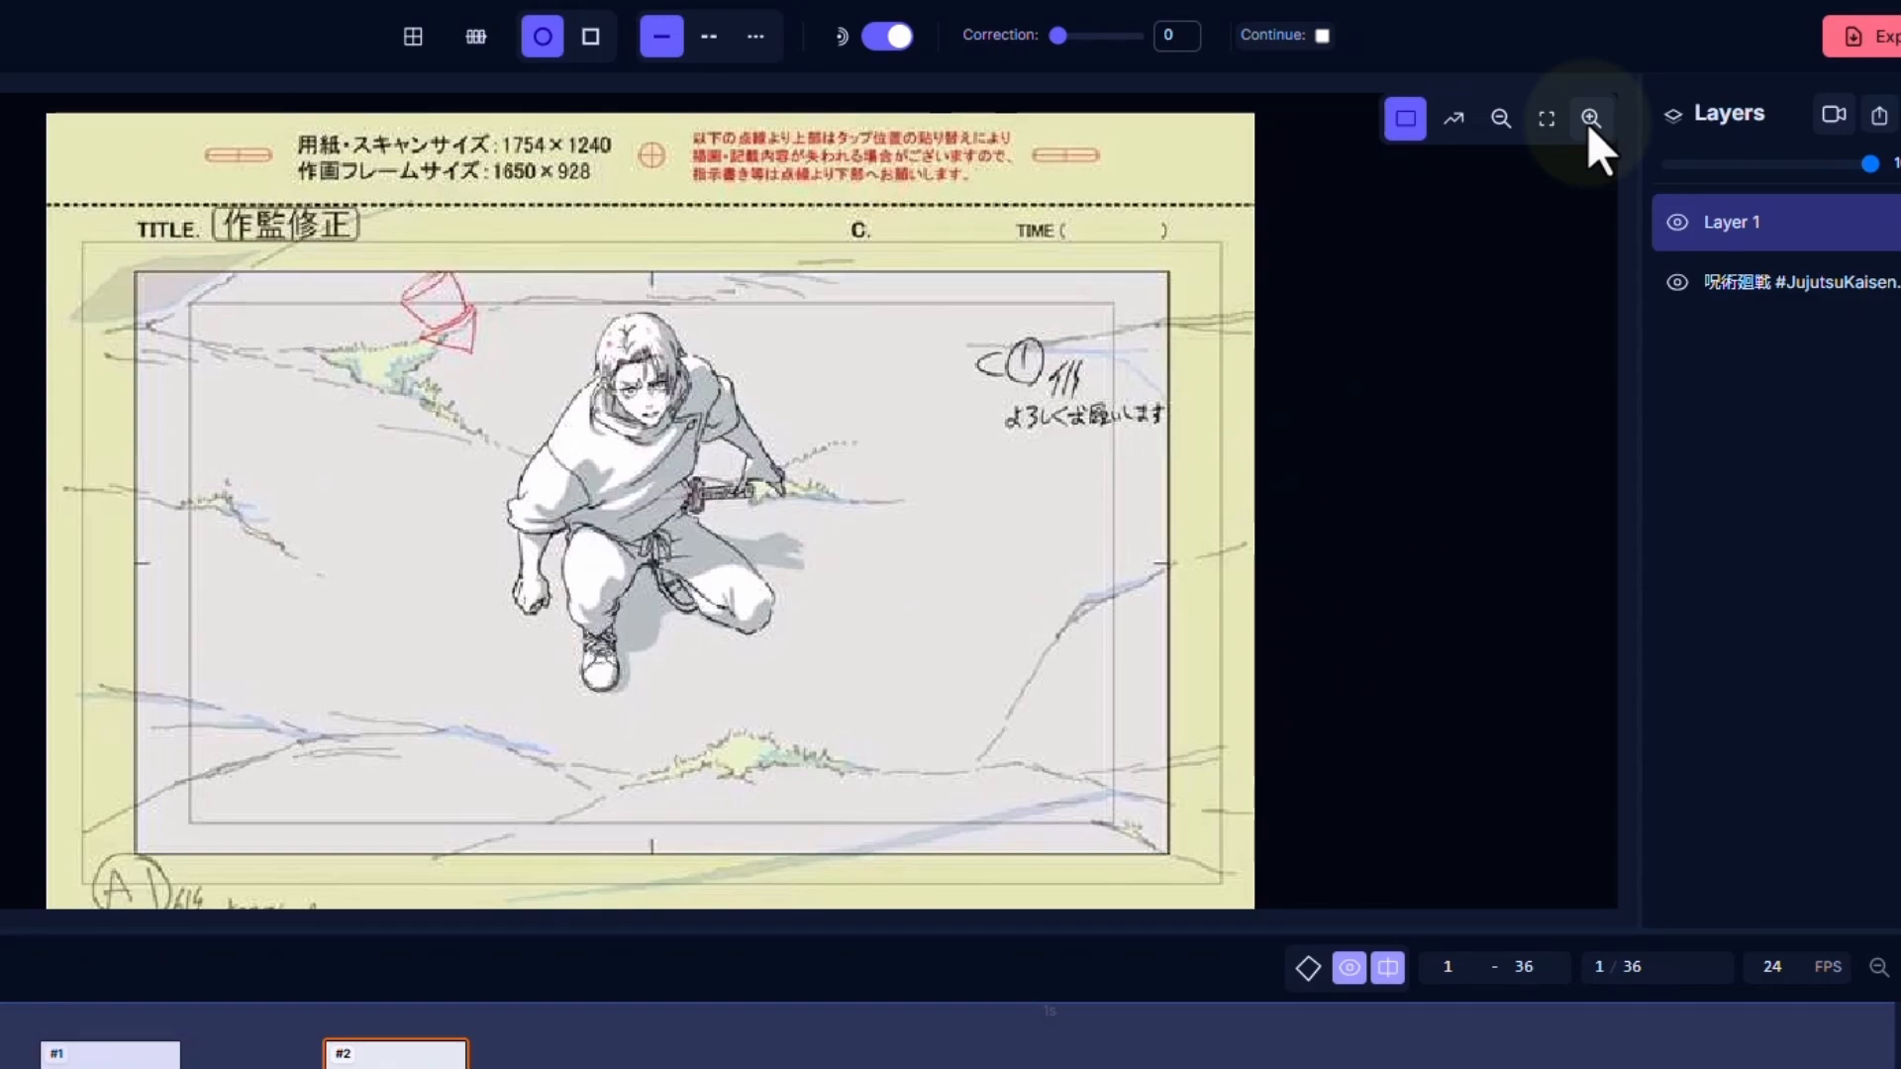
pyautogui.click(1503, 121)
pyautogui.click(1578, 127)
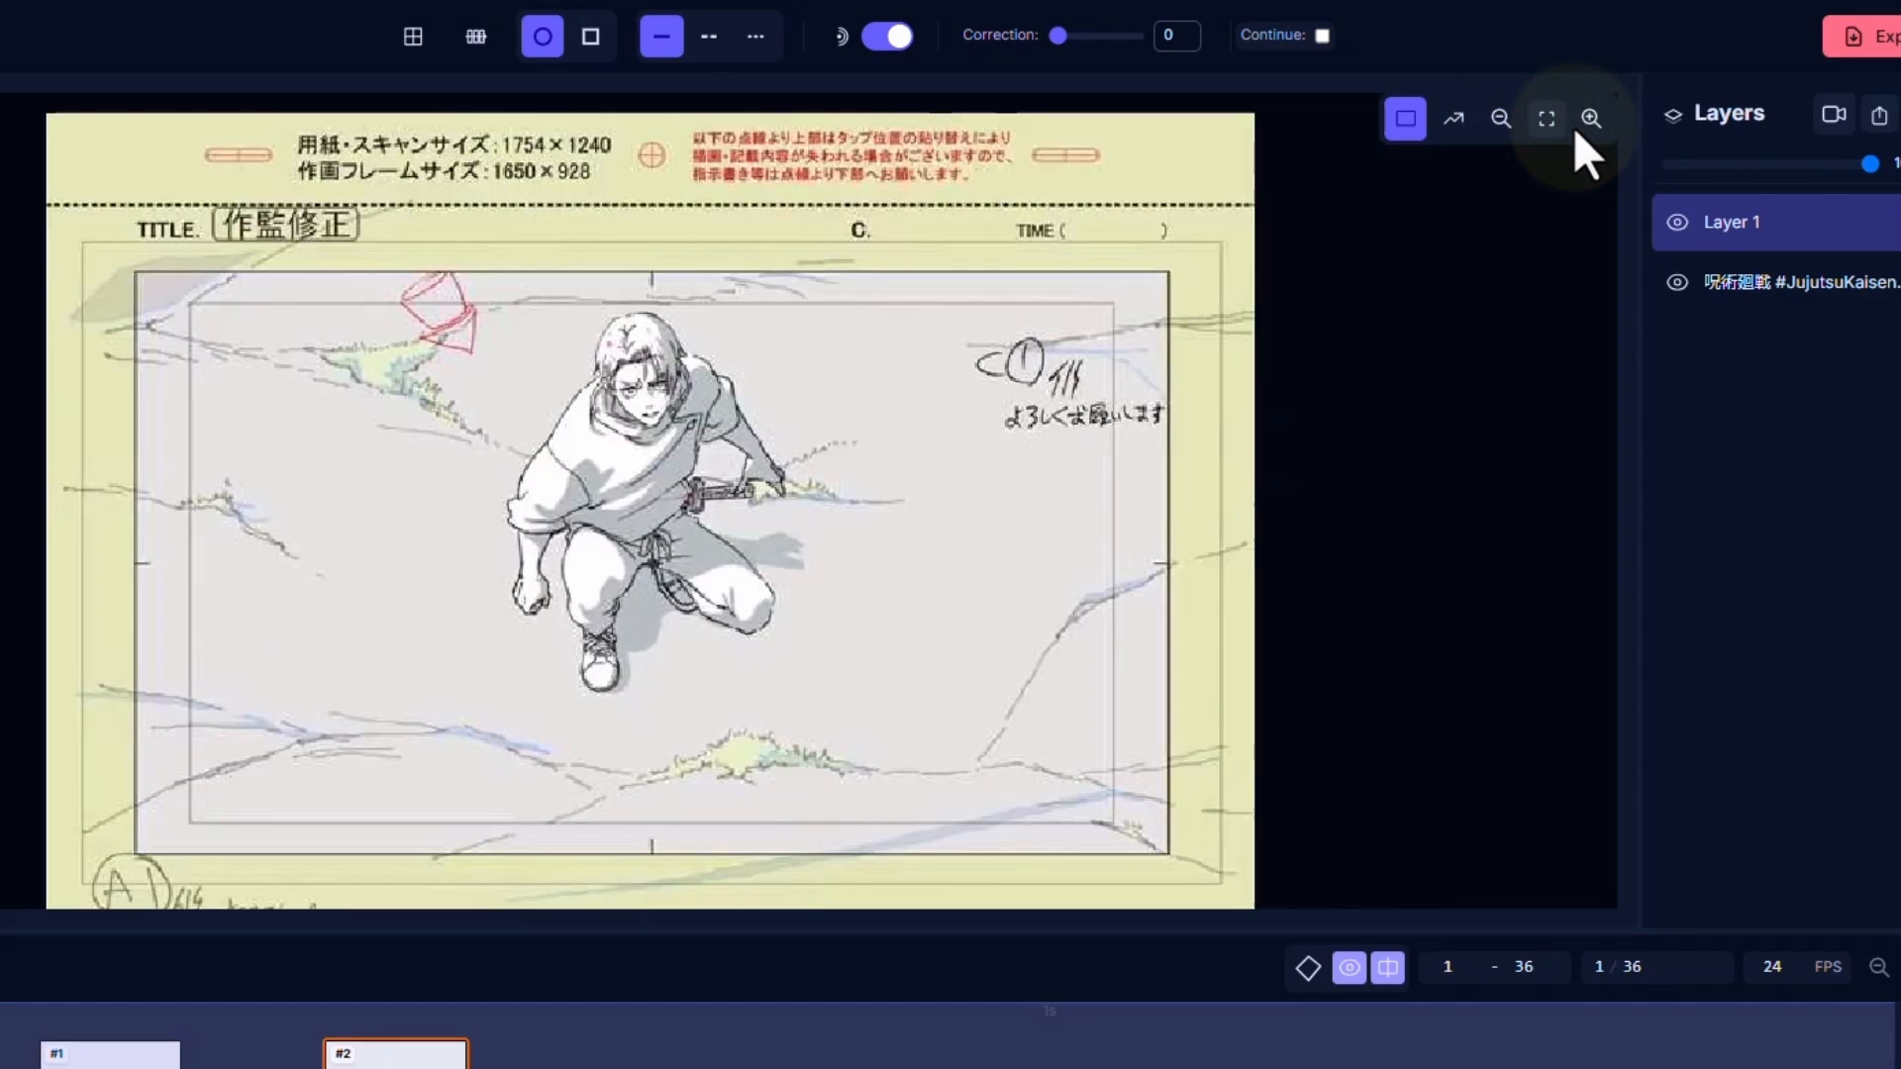
pyautogui.click(1500, 118)
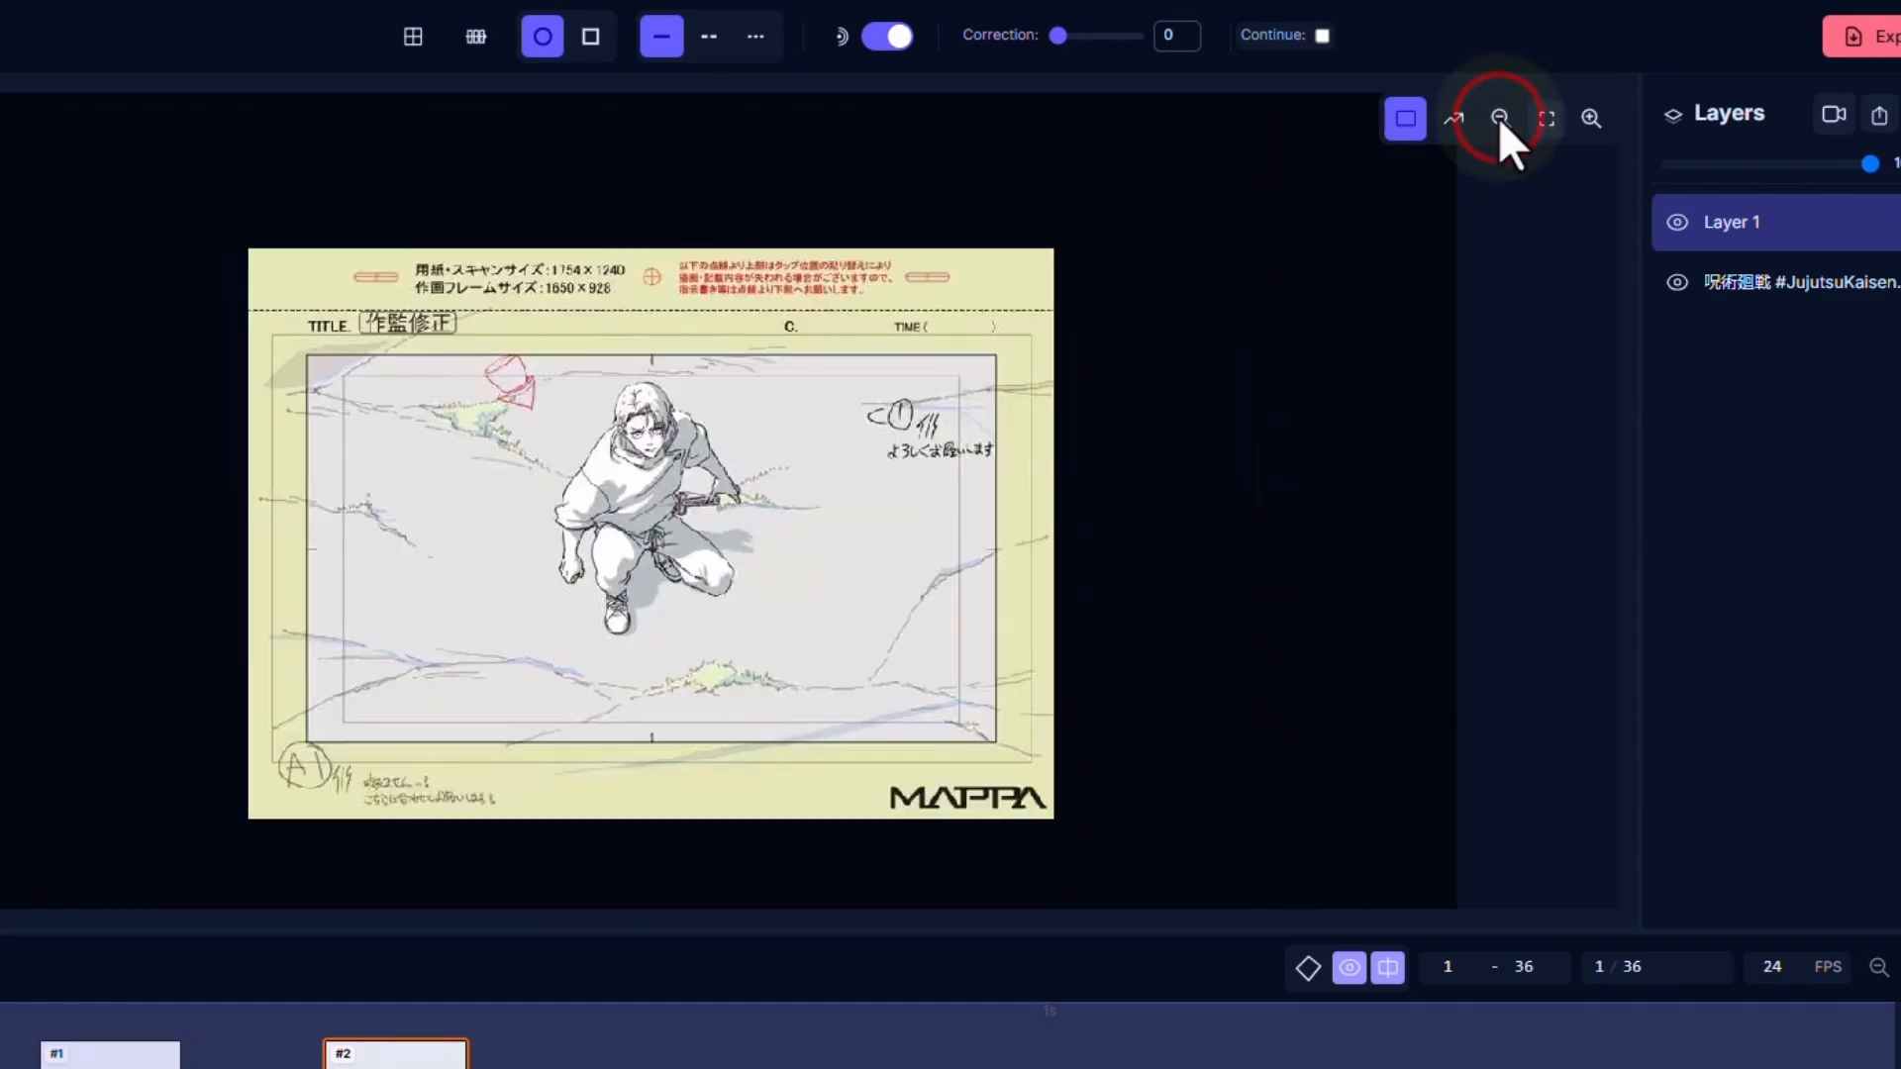
# - Move the playhead to frame 10 and switch the timeline to show keyframes as diamond markers
pyautogui.click(1545, 118)
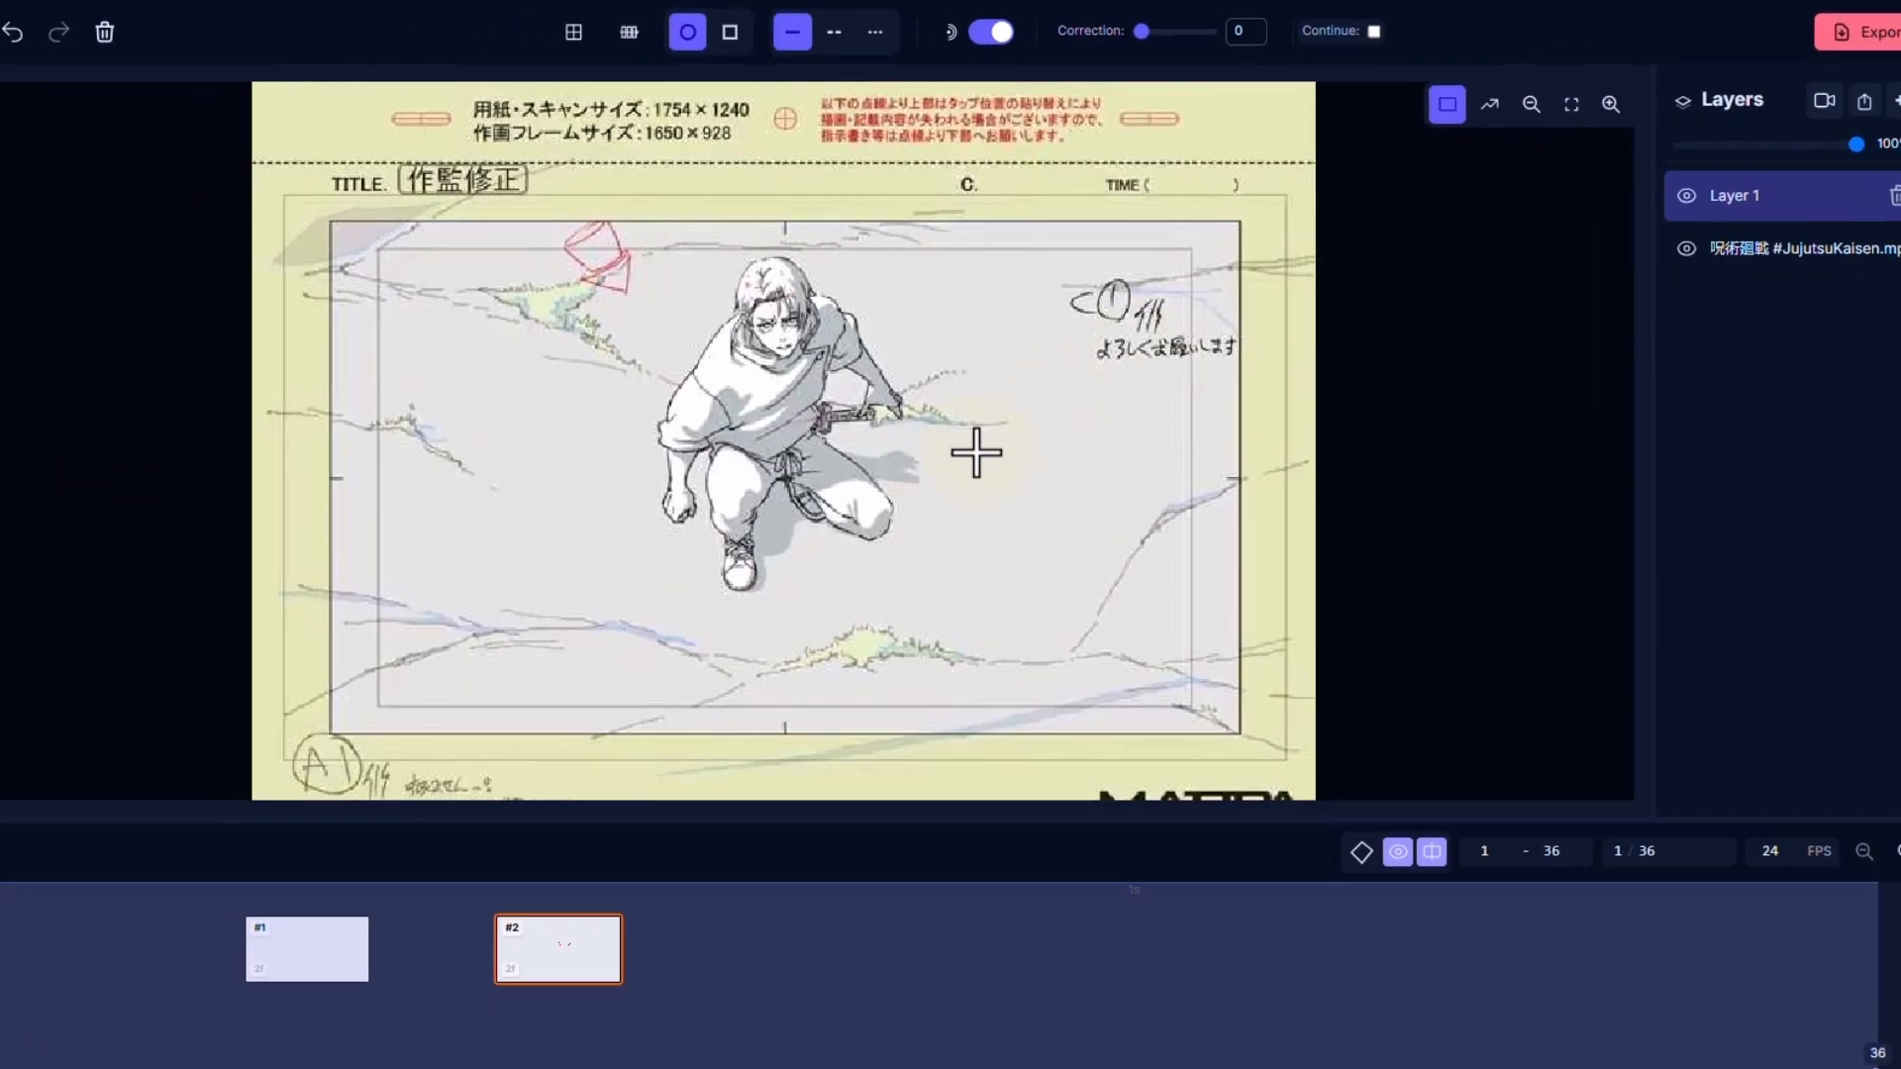
pyautogui.moveTo(481, 737); pyautogui.dragTo(520, 760)
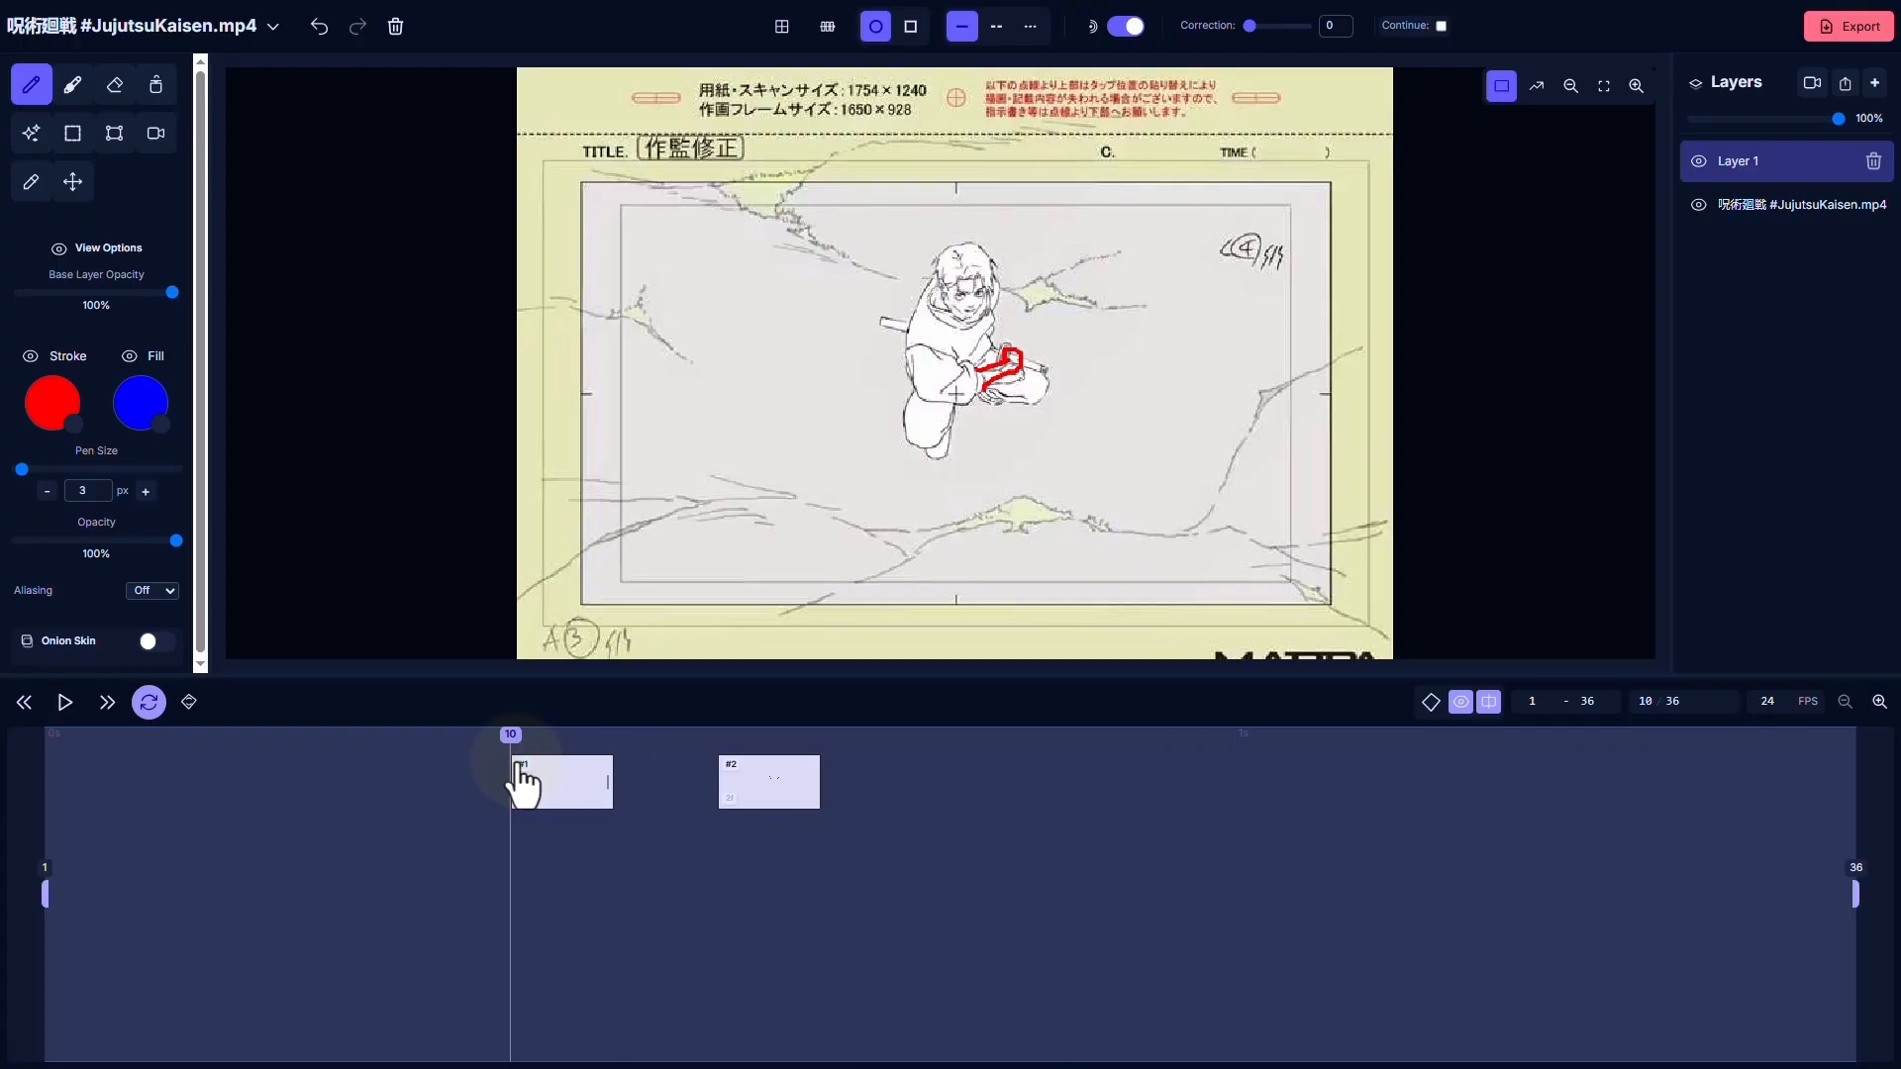
pyautogui.click(1430, 703)
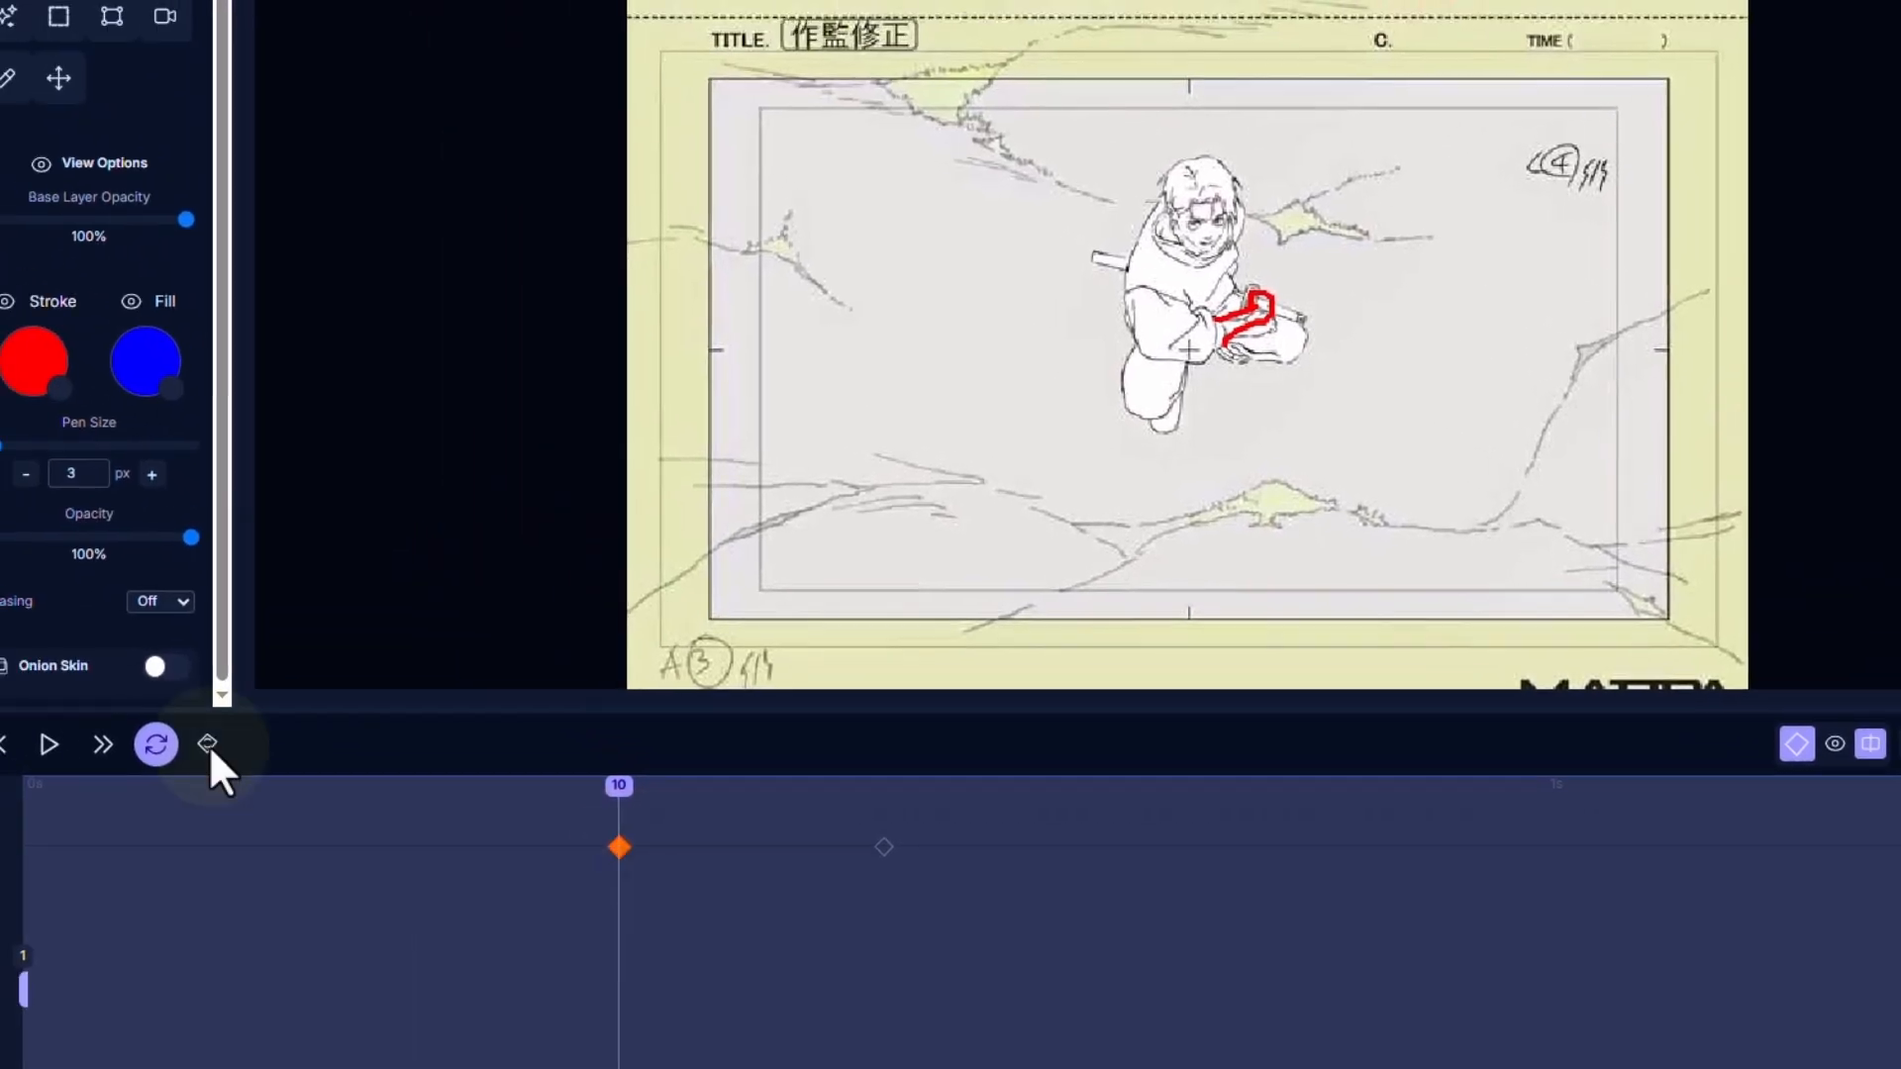
# - Turn on keyframe holding and scrub between frames 9, 10 and 14 to check how long the first drawing shows
pyautogui.click(210, 744)
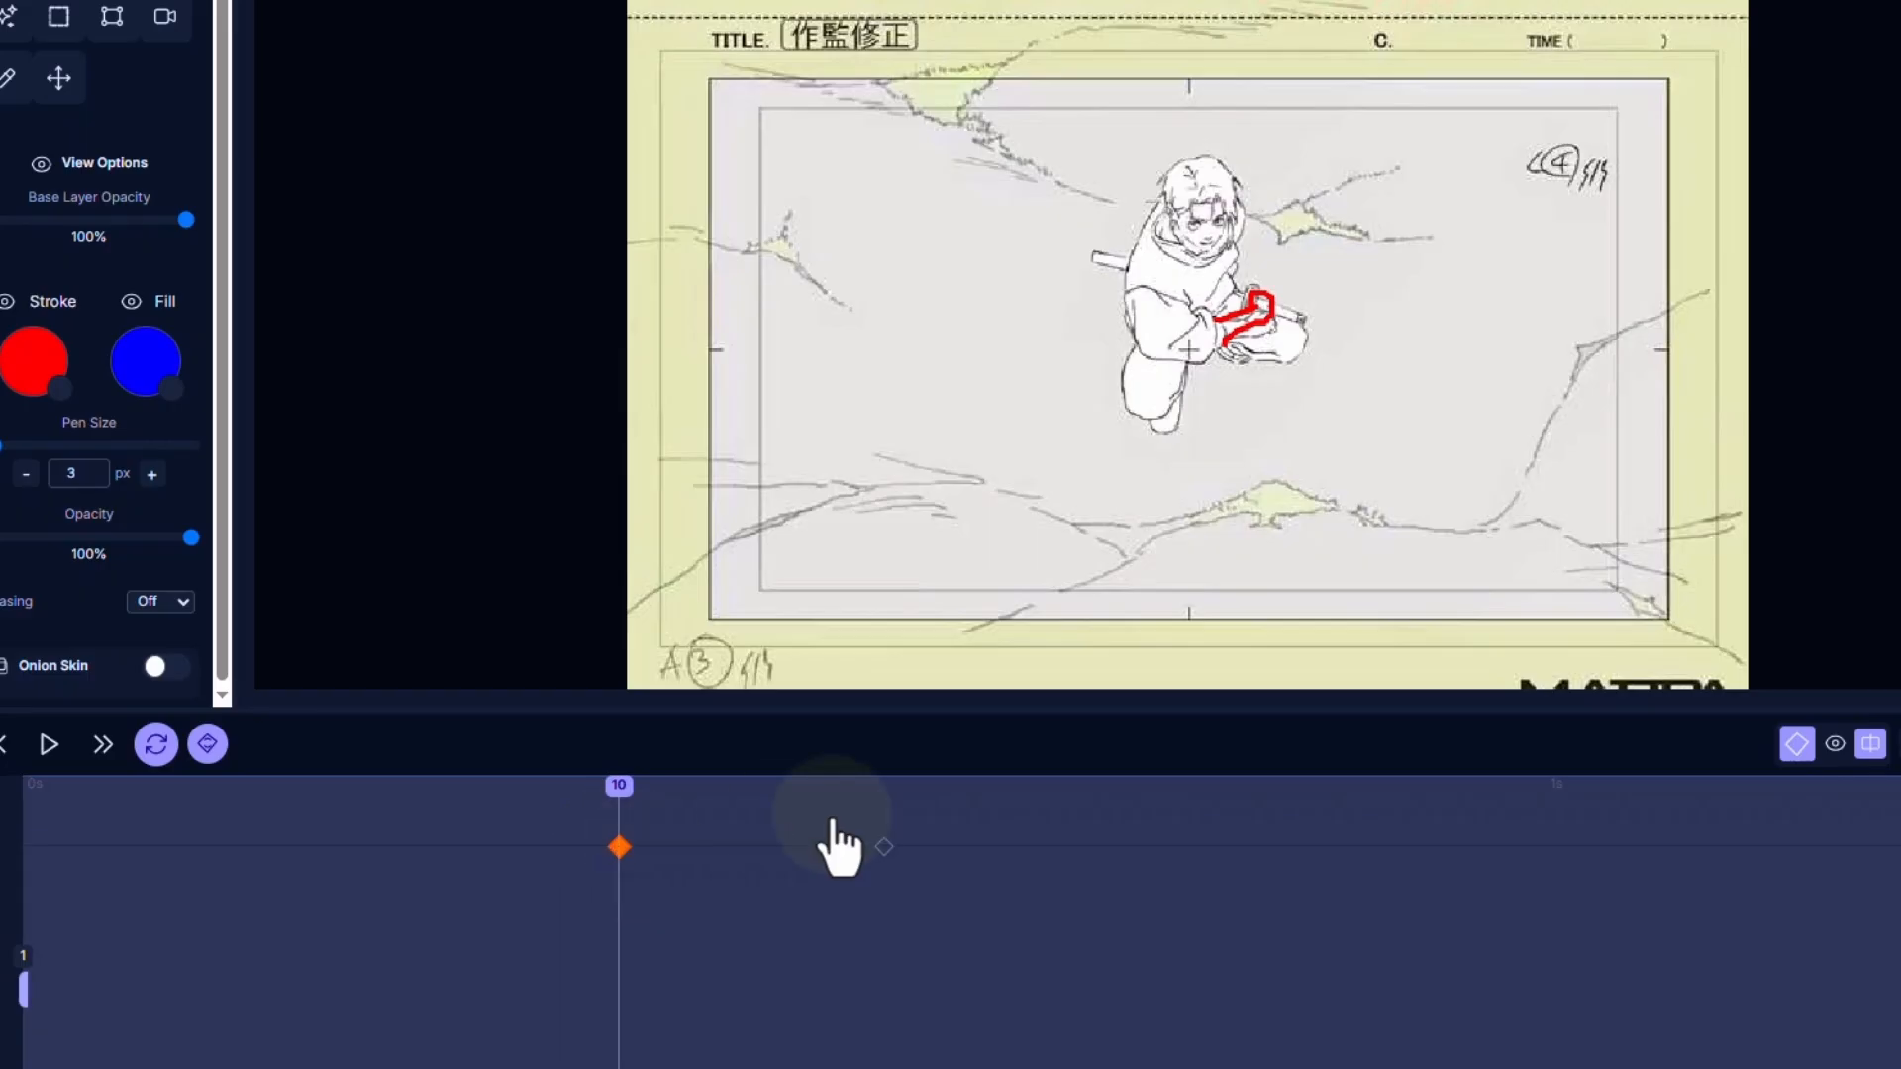
pyautogui.click(614, 790)
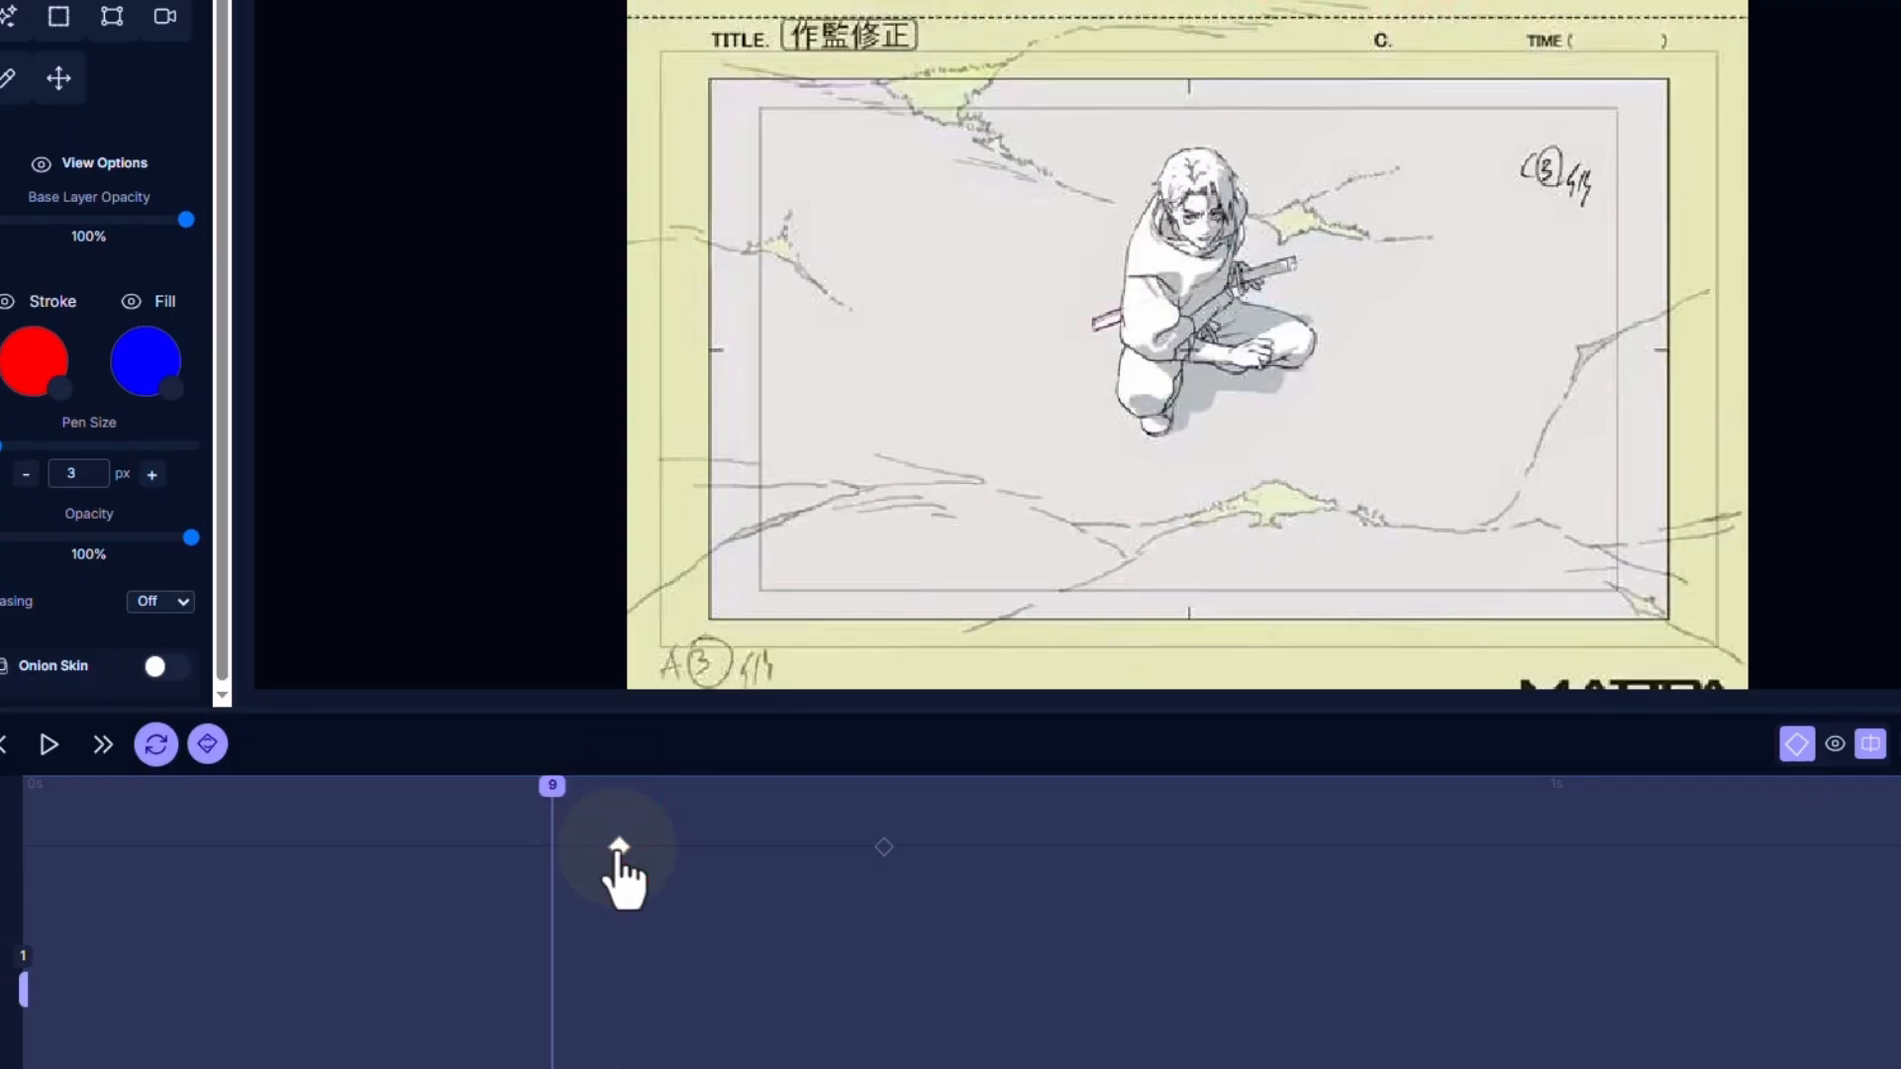
pyautogui.click(883, 787)
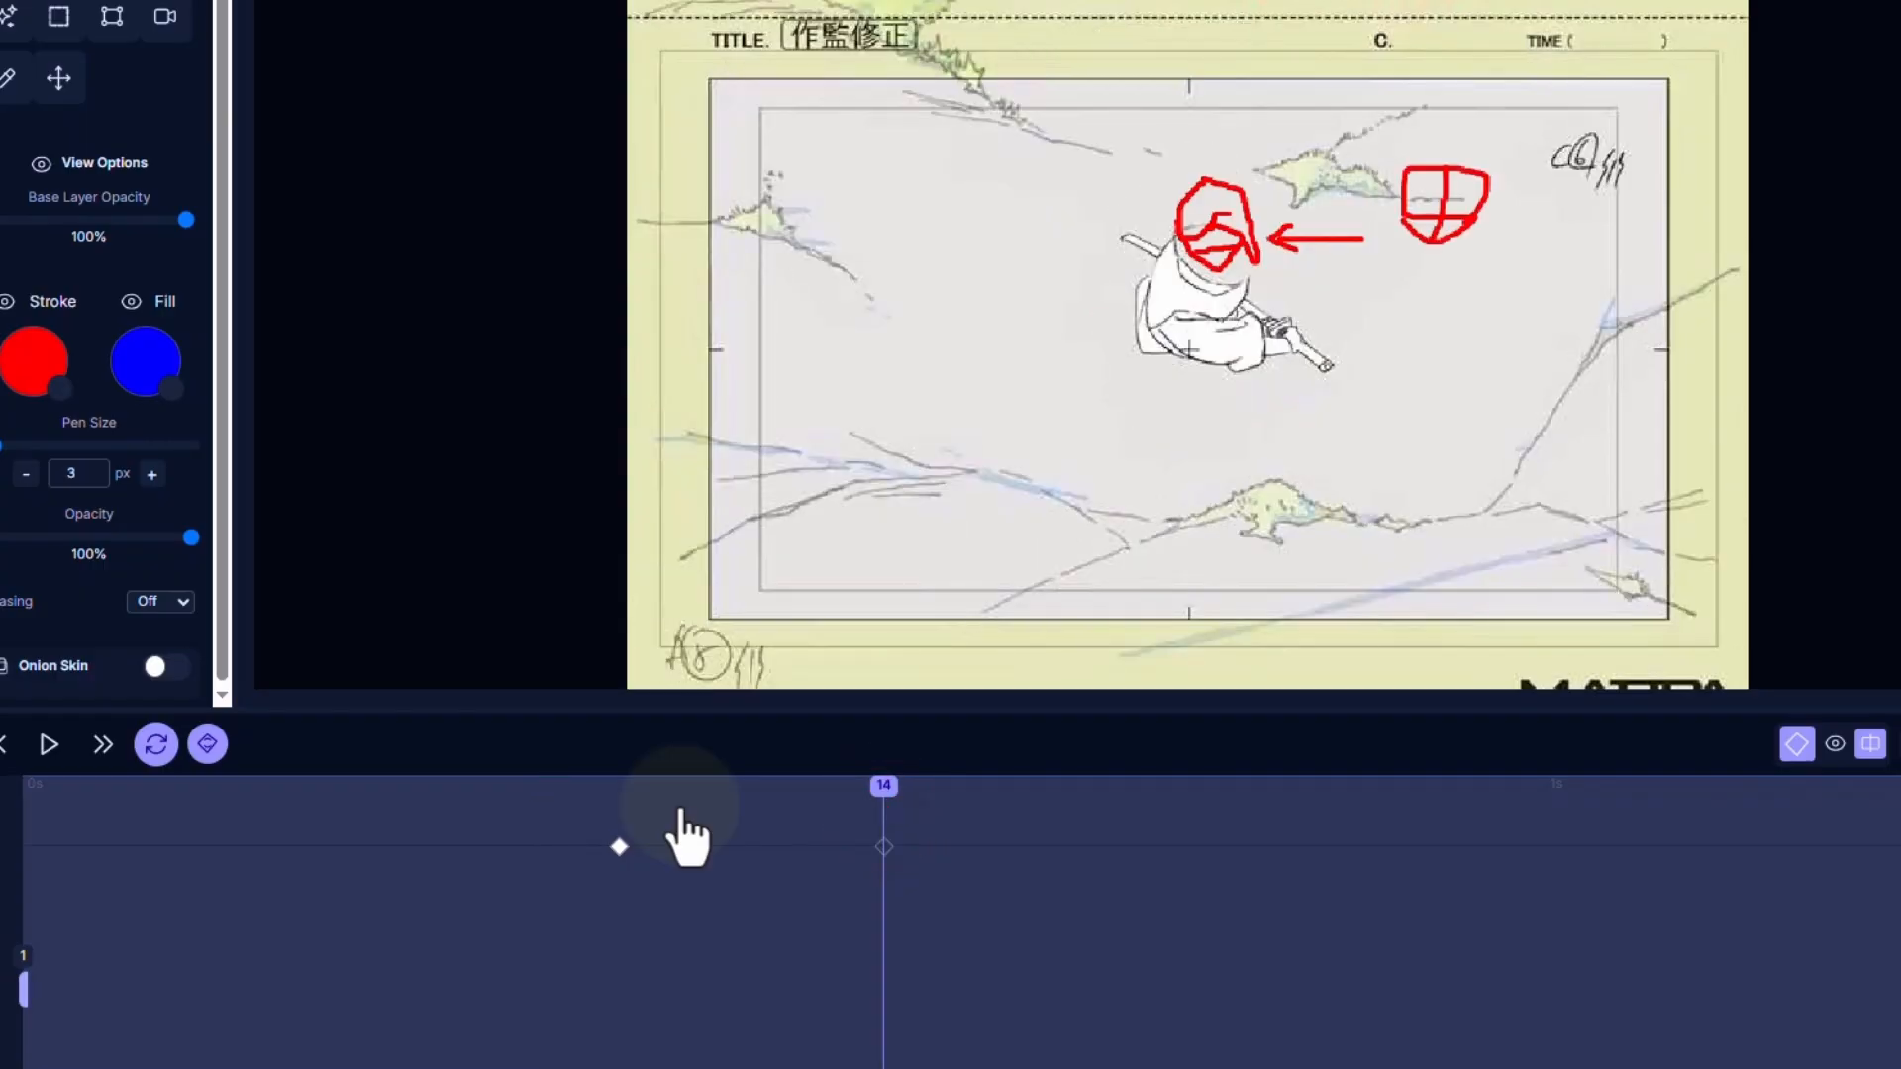
pyautogui.click(633, 800)
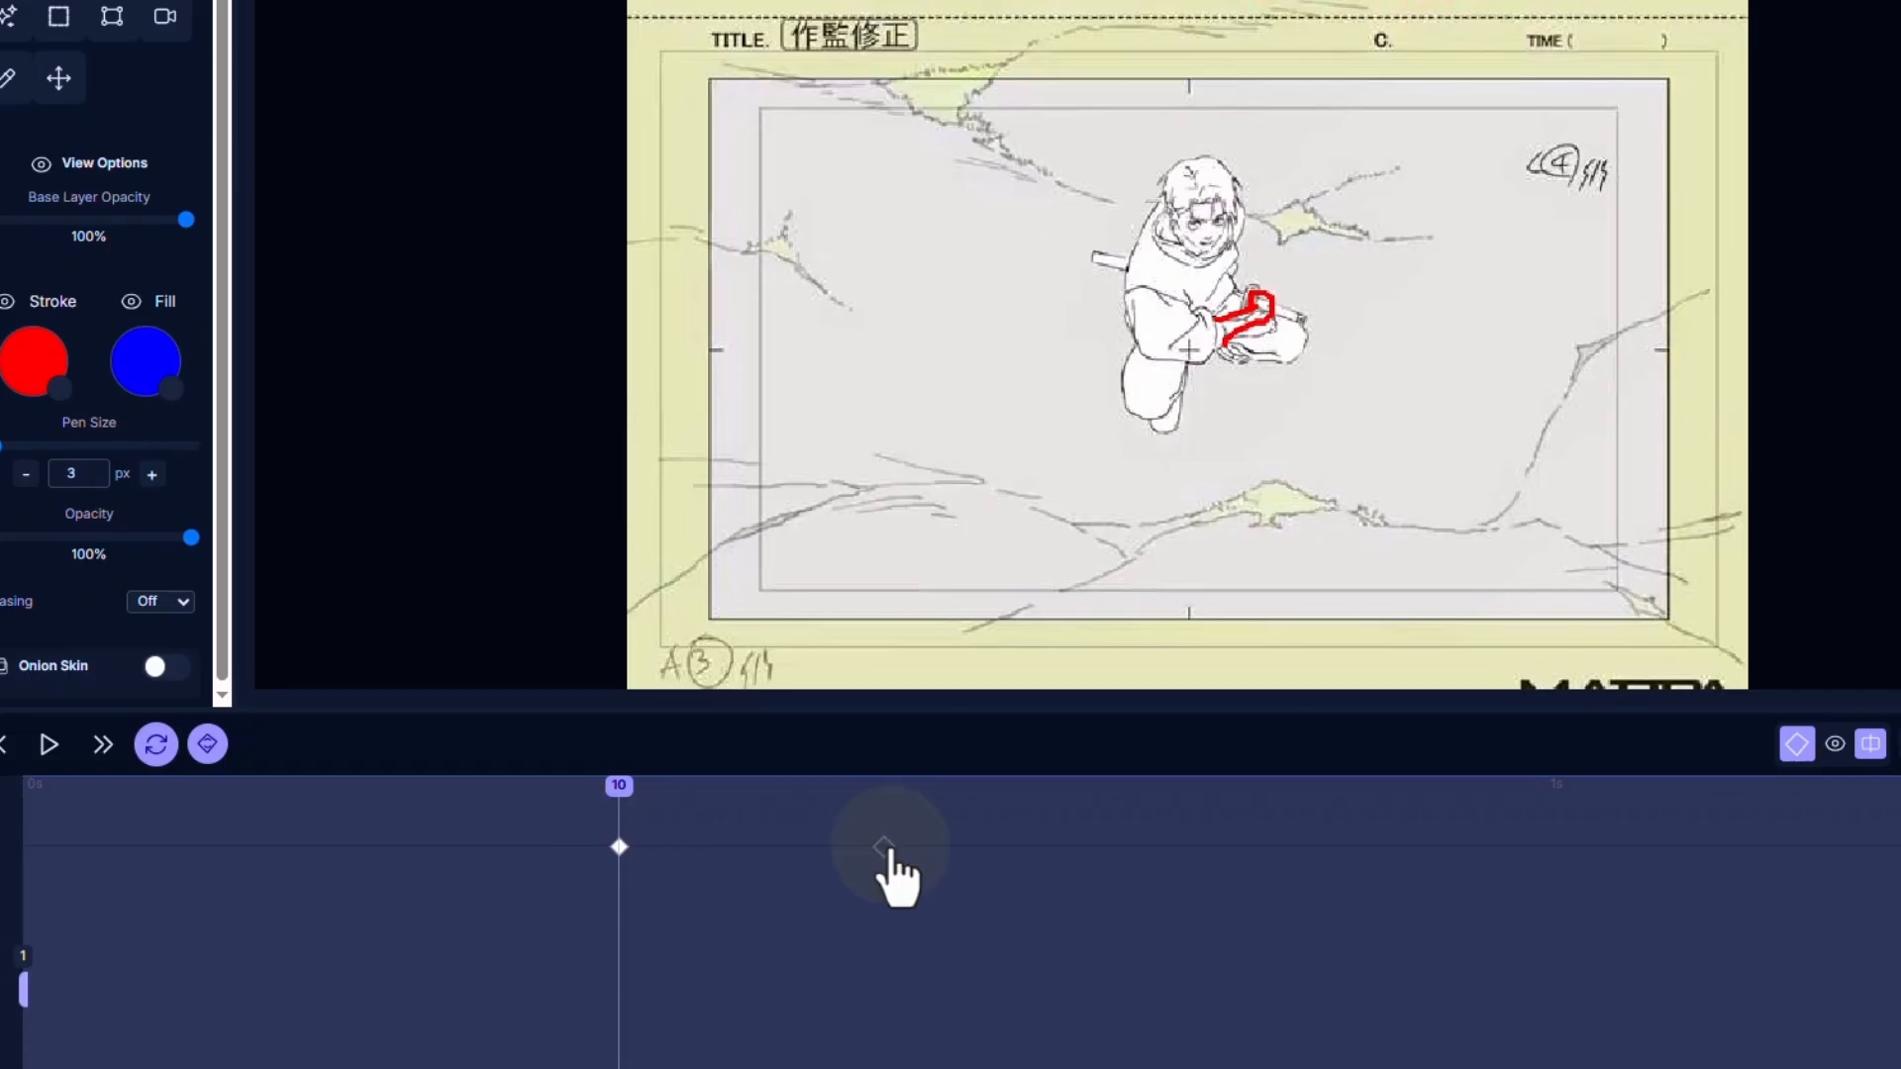
pyautogui.moveTo(624, 789)
pyautogui.mouseDown()
pyautogui.moveTo(814, 789)
pyautogui.moveTo(637, 827)
pyautogui.moveTo(871, 848)
pyautogui.mouseUp()
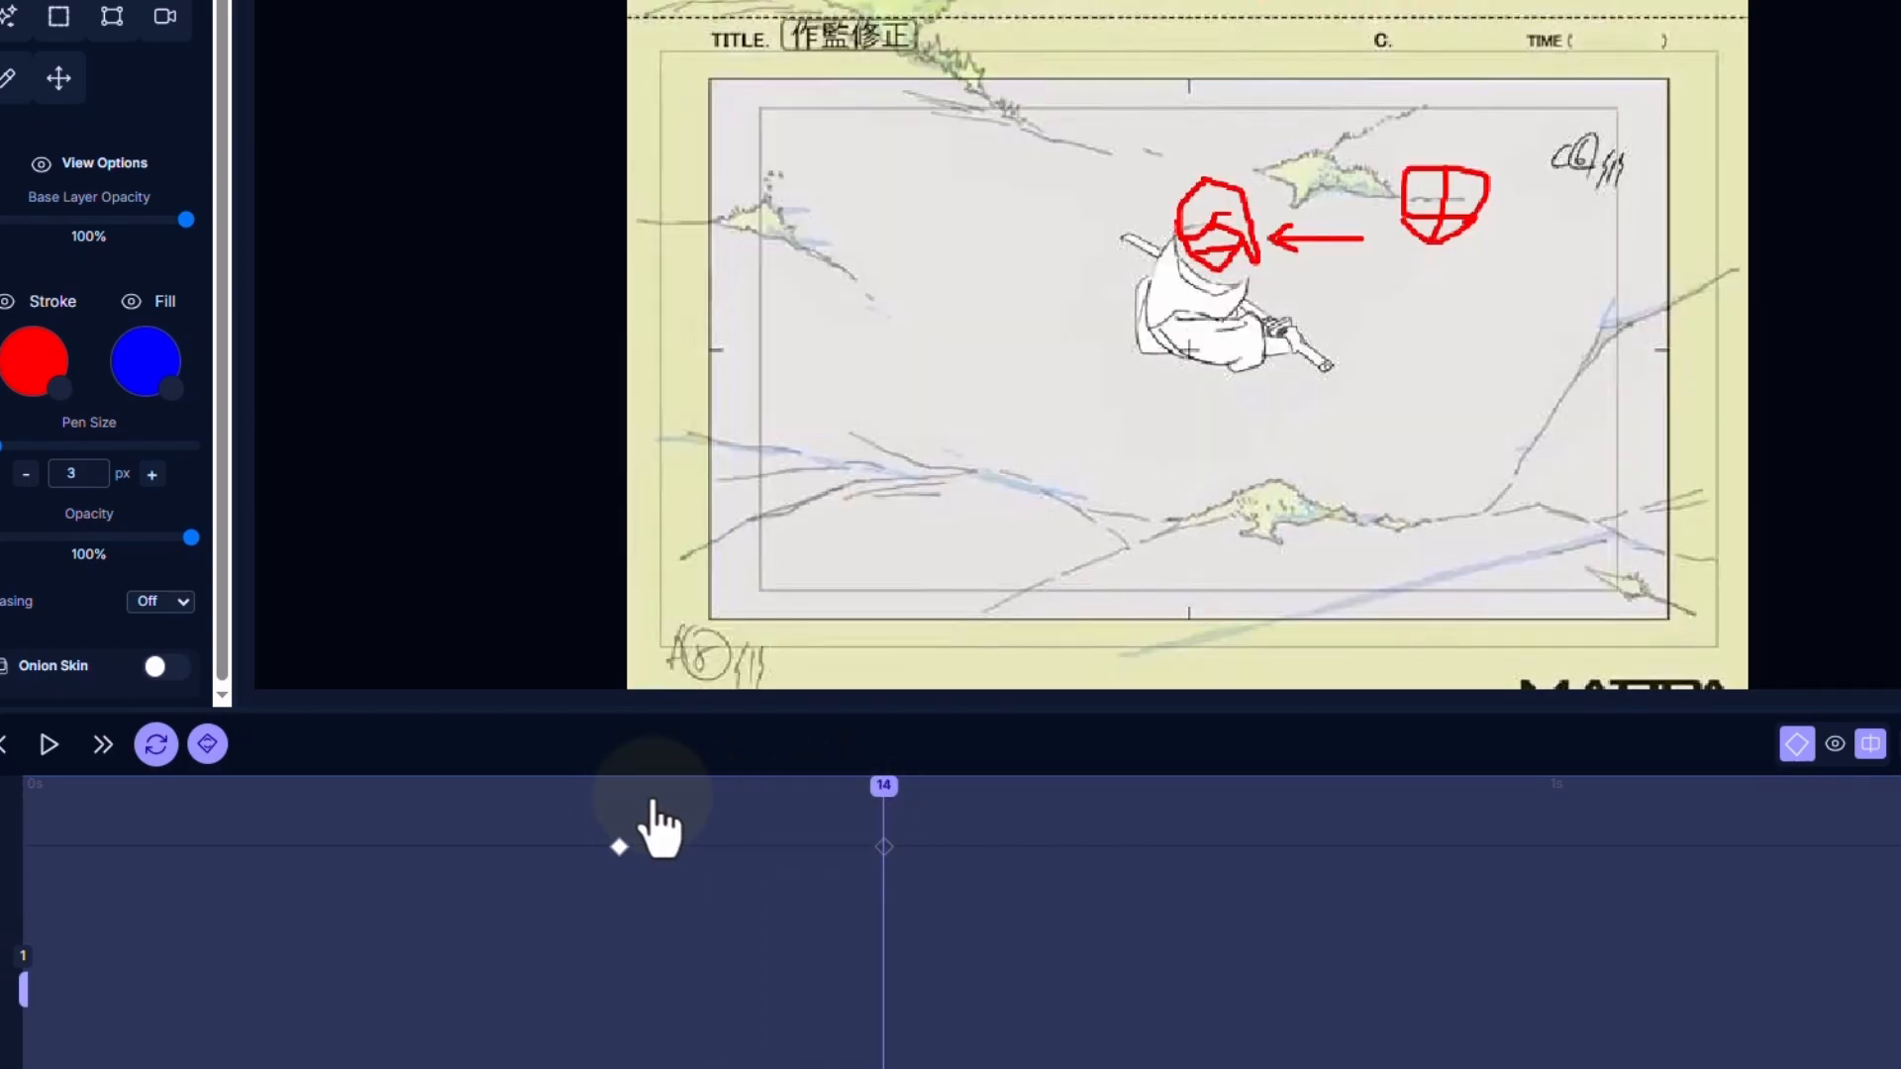
pyautogui.click(625, 800)
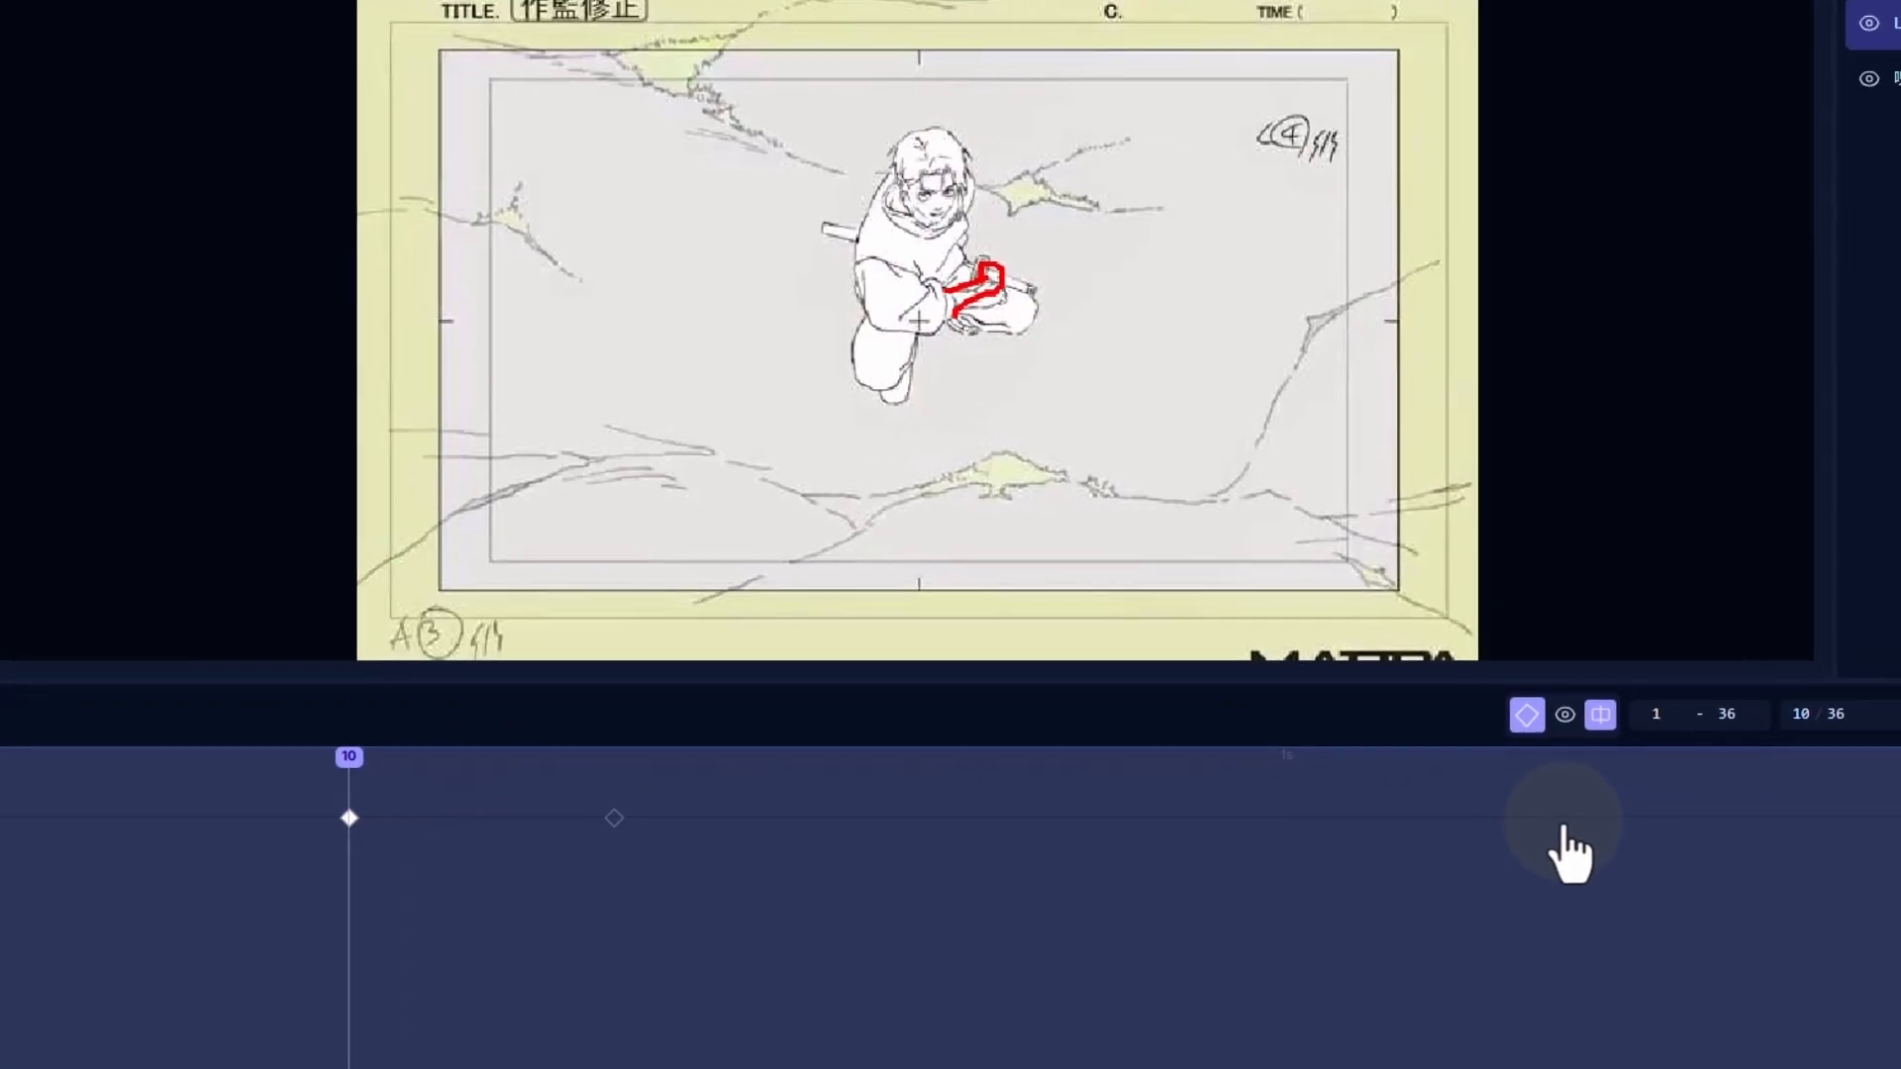
# - Switch the timeline back to keyframe thumbnails, scrub between frames 10 and 14, and select the first keyframe
pyautogui.click(1563, 714)
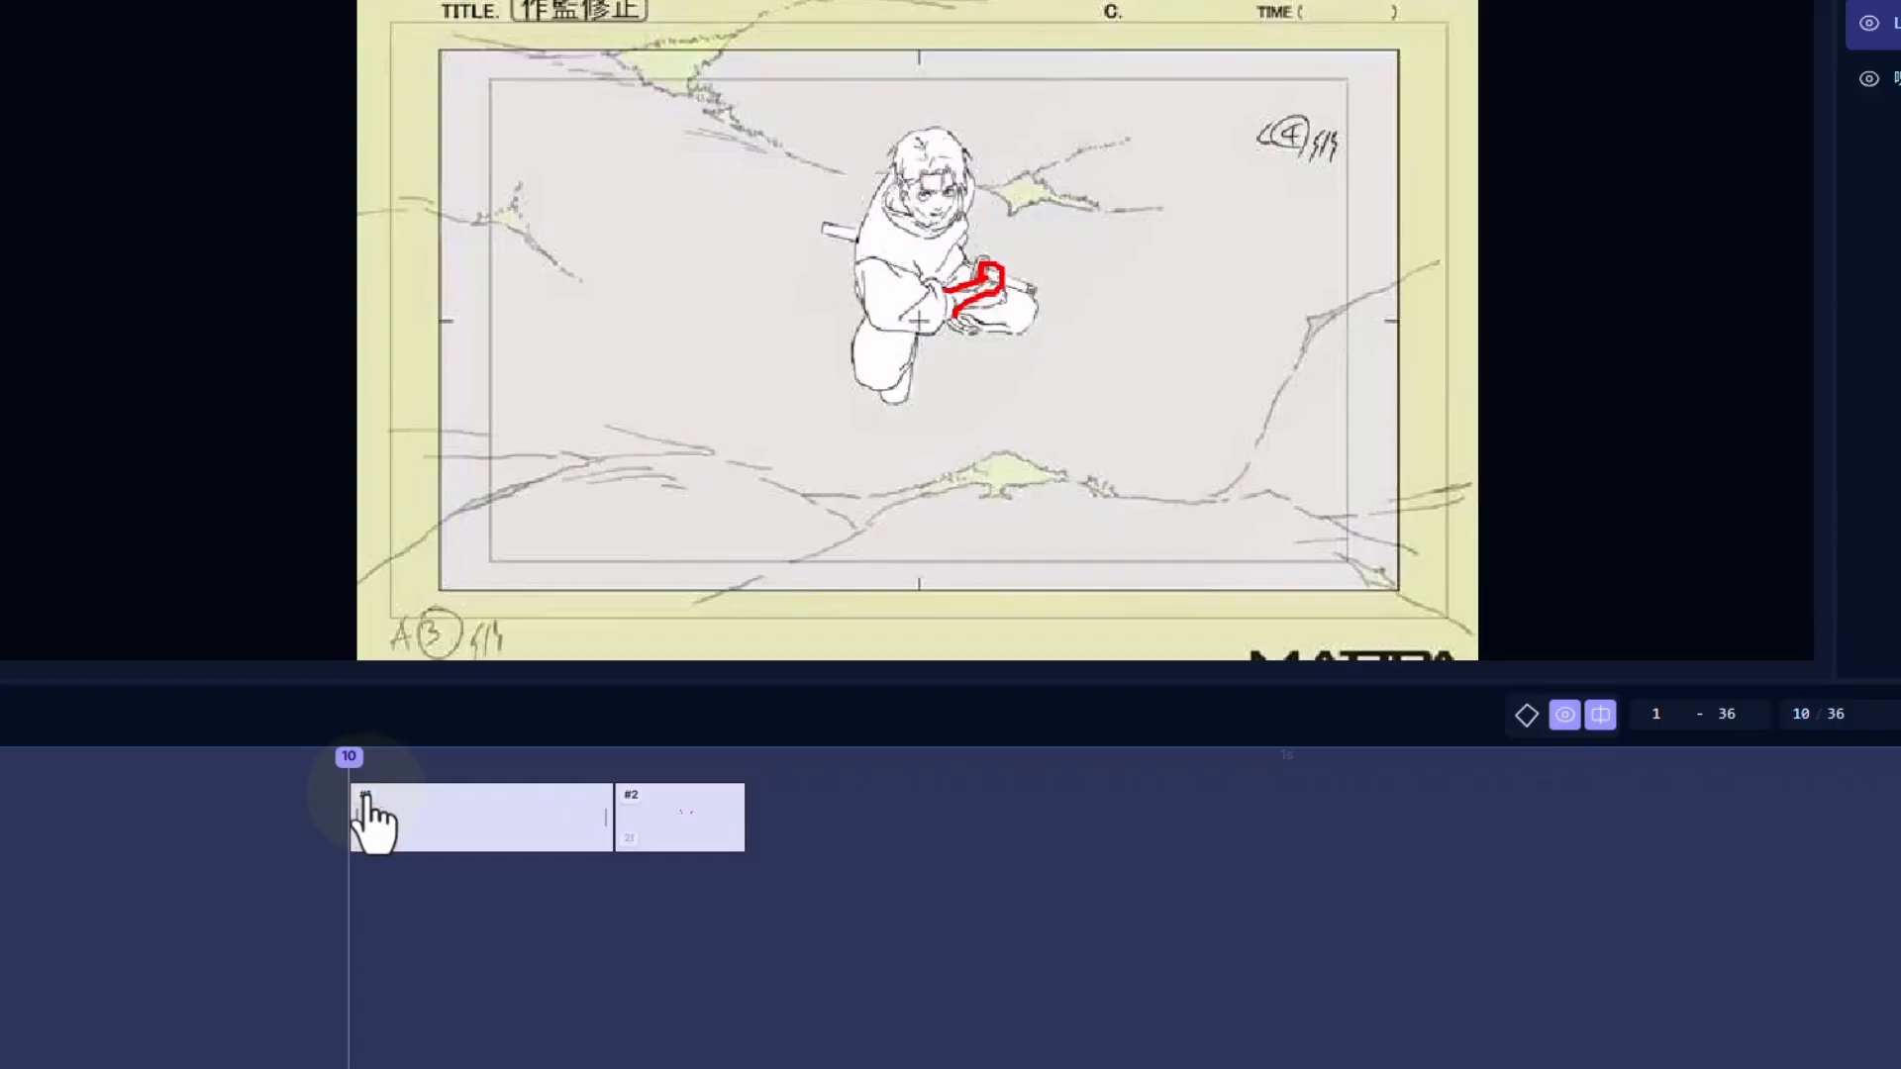
pyautogui.moveTo(477, 768)
pyautogui.mouseDown()
pyautogui.moveTo(590, 768)
pyautogui.moveTo(604, 735)
pyautogui.mouseUp()
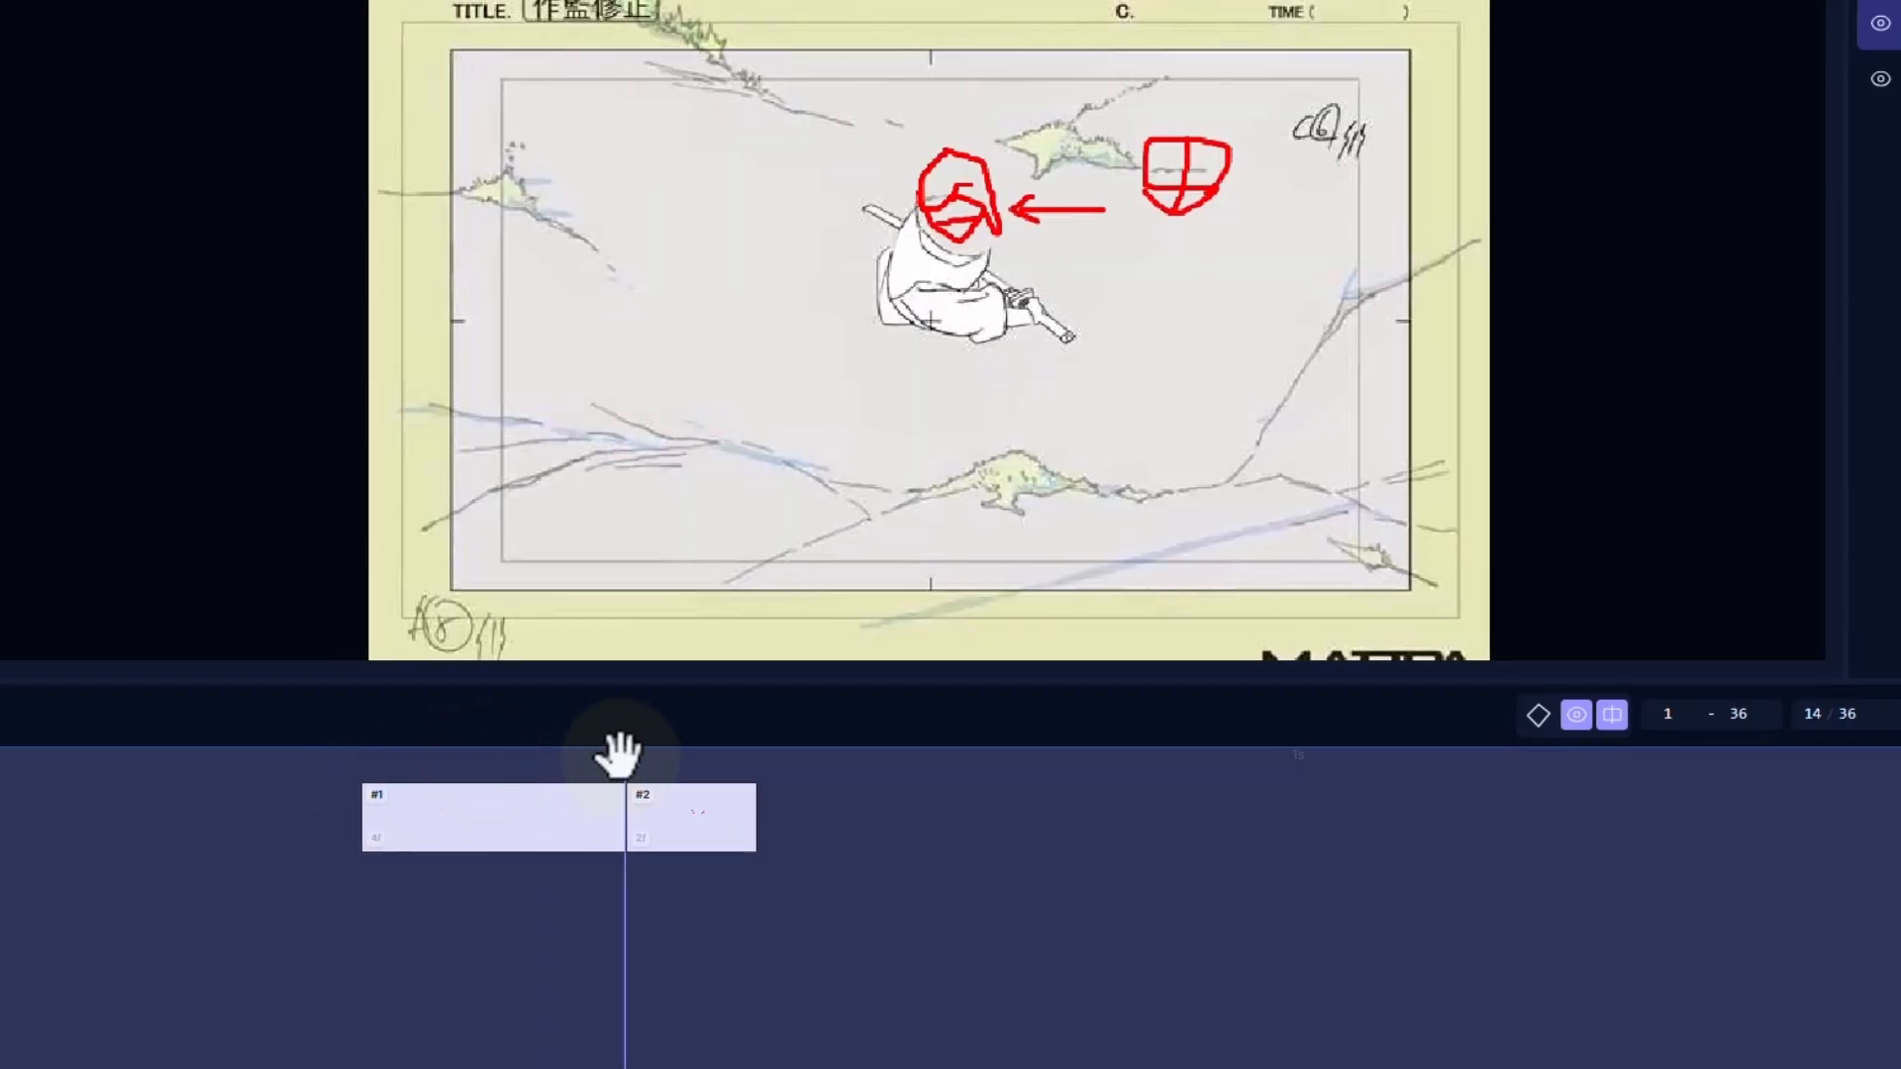
pyautogui.moveTo(479, 755)
pyautogui.mouseDown()
pyautogui.moveTo(398, 760)
pyautogui.moveTo(644, 740)
pyautogui.moveTo(626, 769)
pyautogui.moveTo(509, 752)
pyautogui.moveTo(492, 785)
pyautogui.mouseUp()
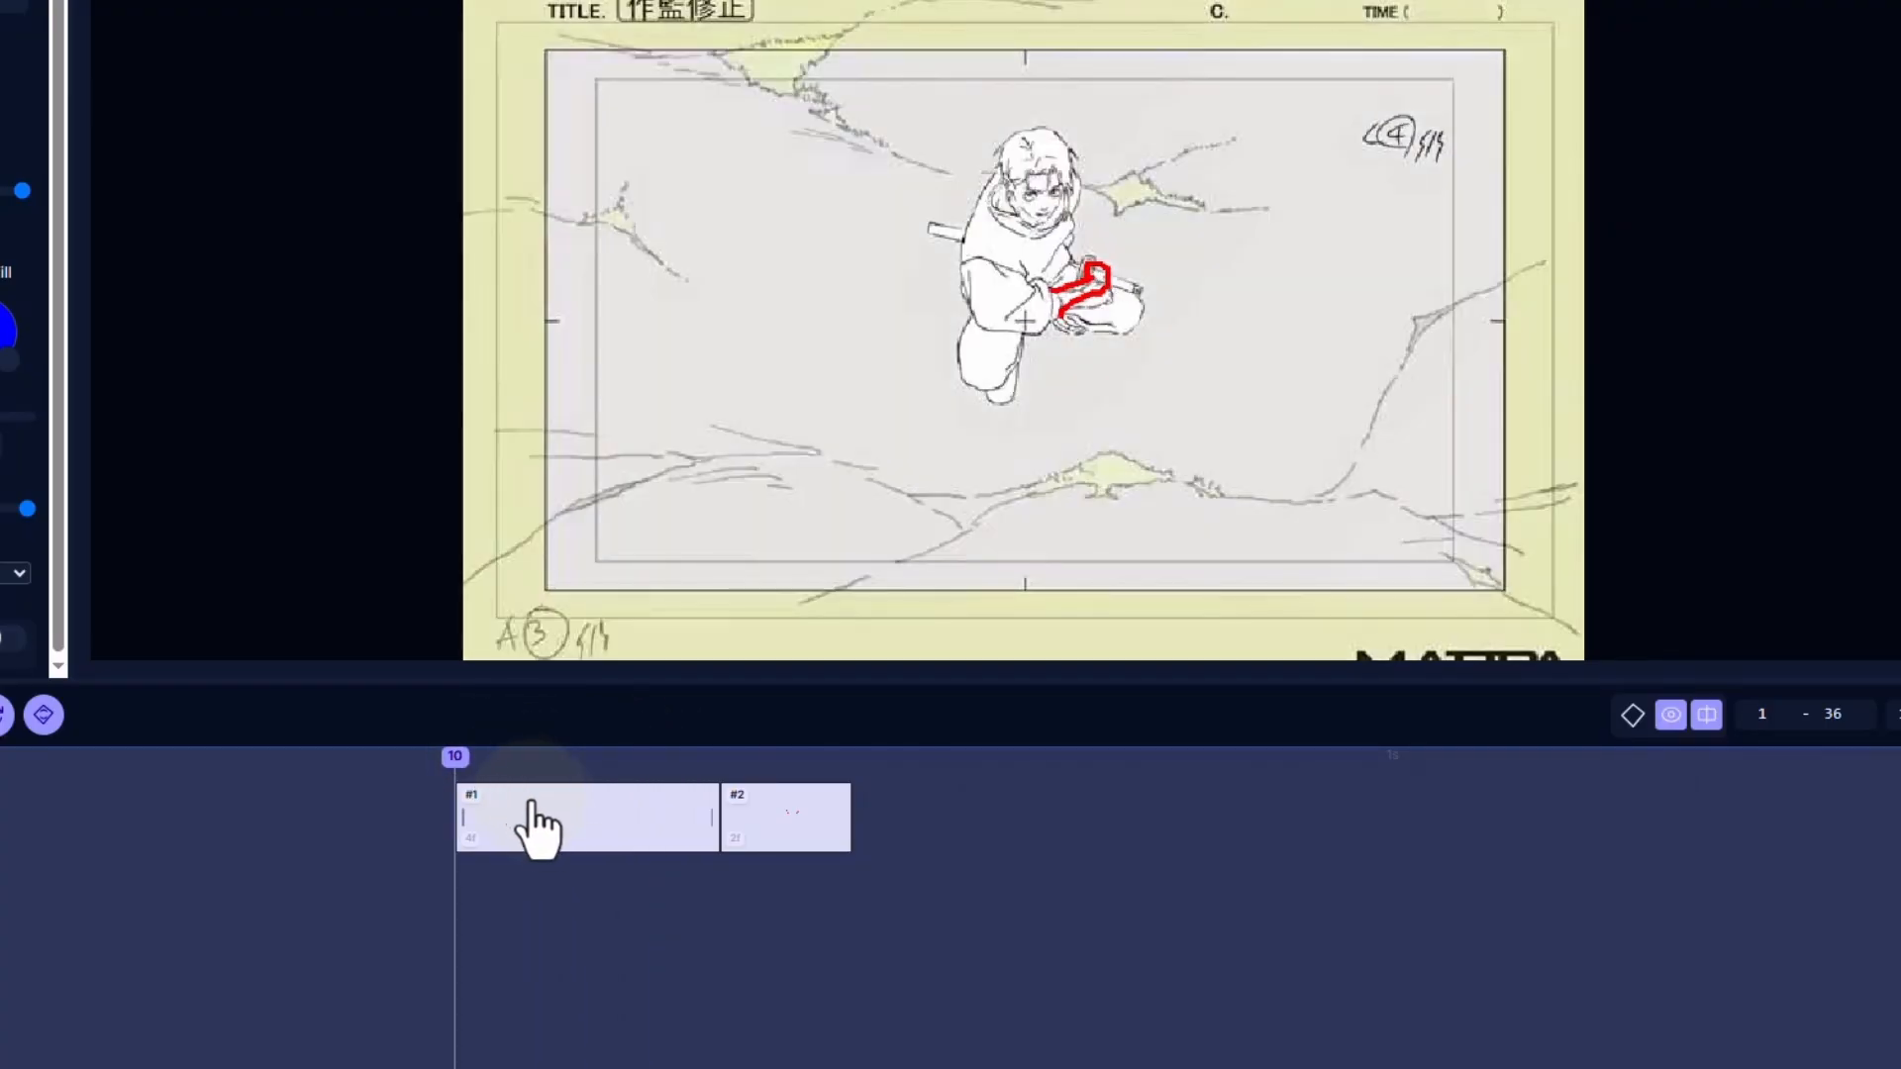
pyautogui.click(551, 817)
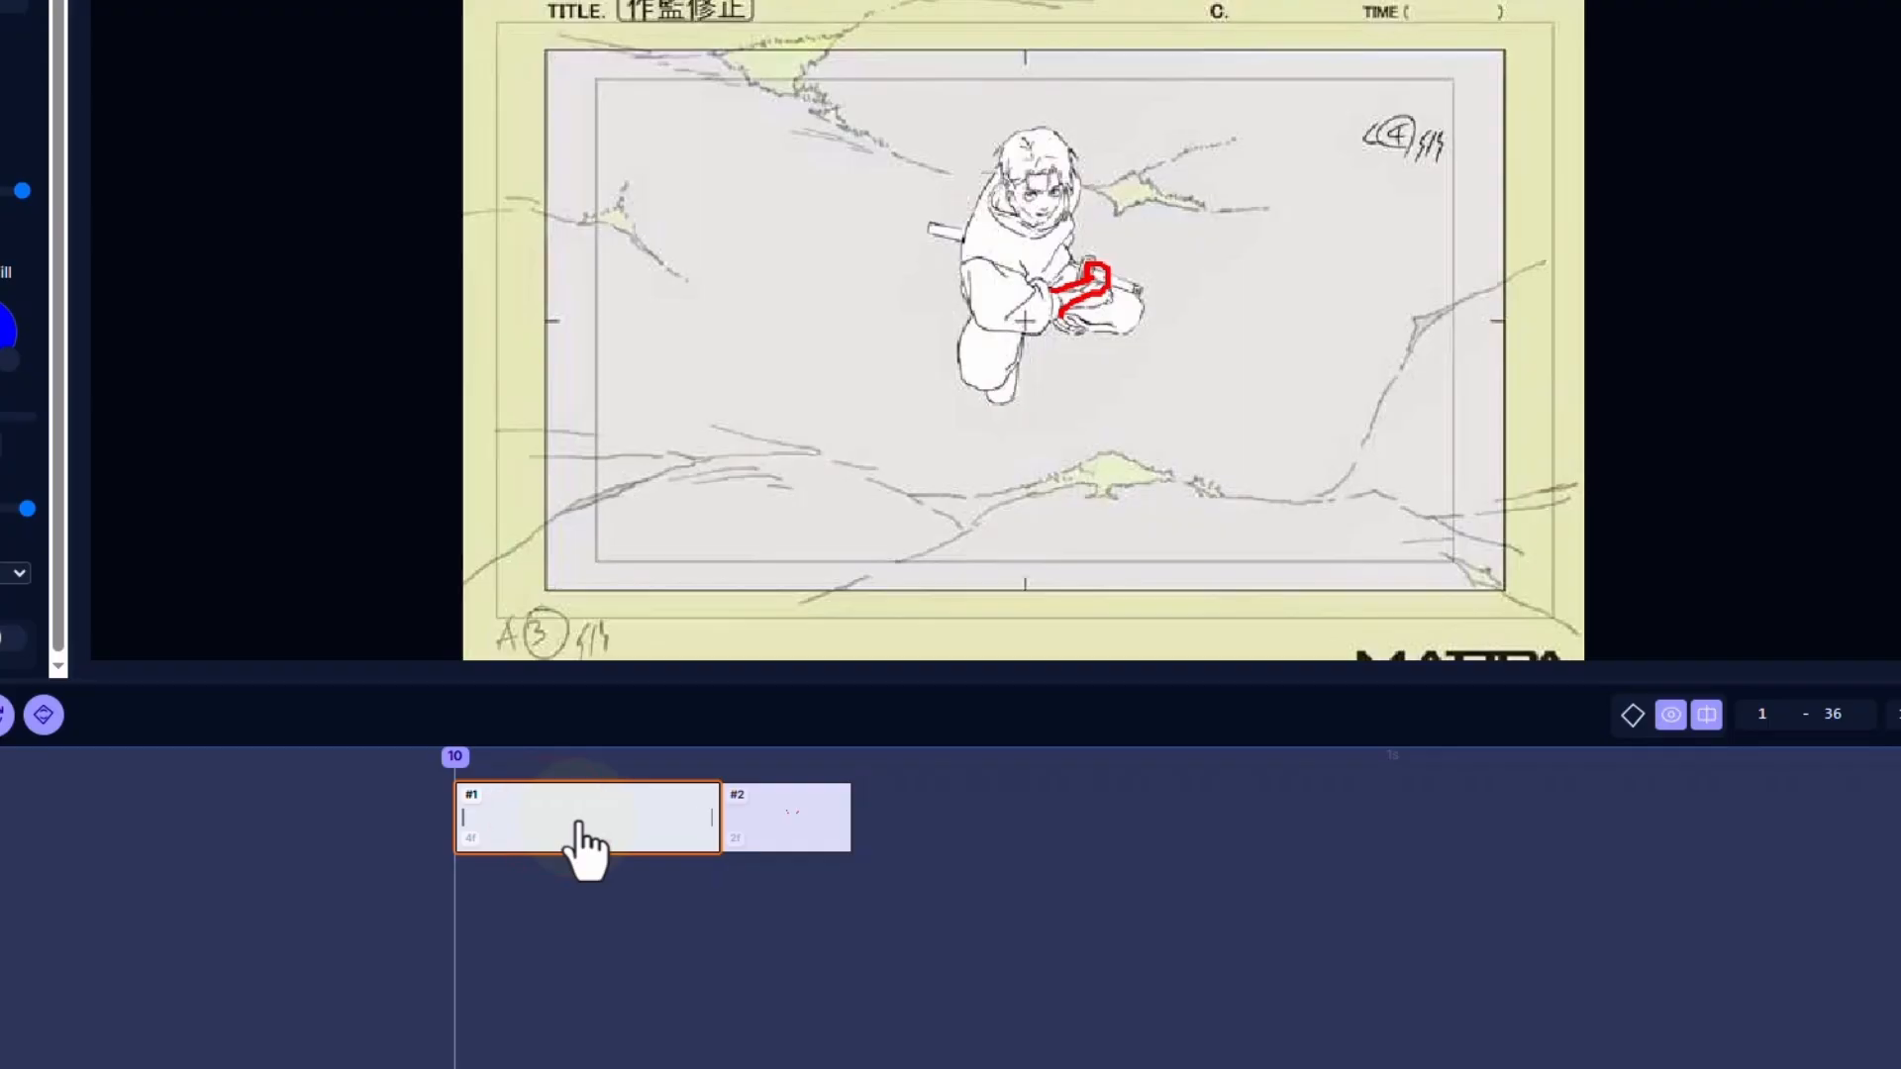
# - Turn off keyframe holding and keep the playhead on frame 10
pyautogui.click(43, 715)
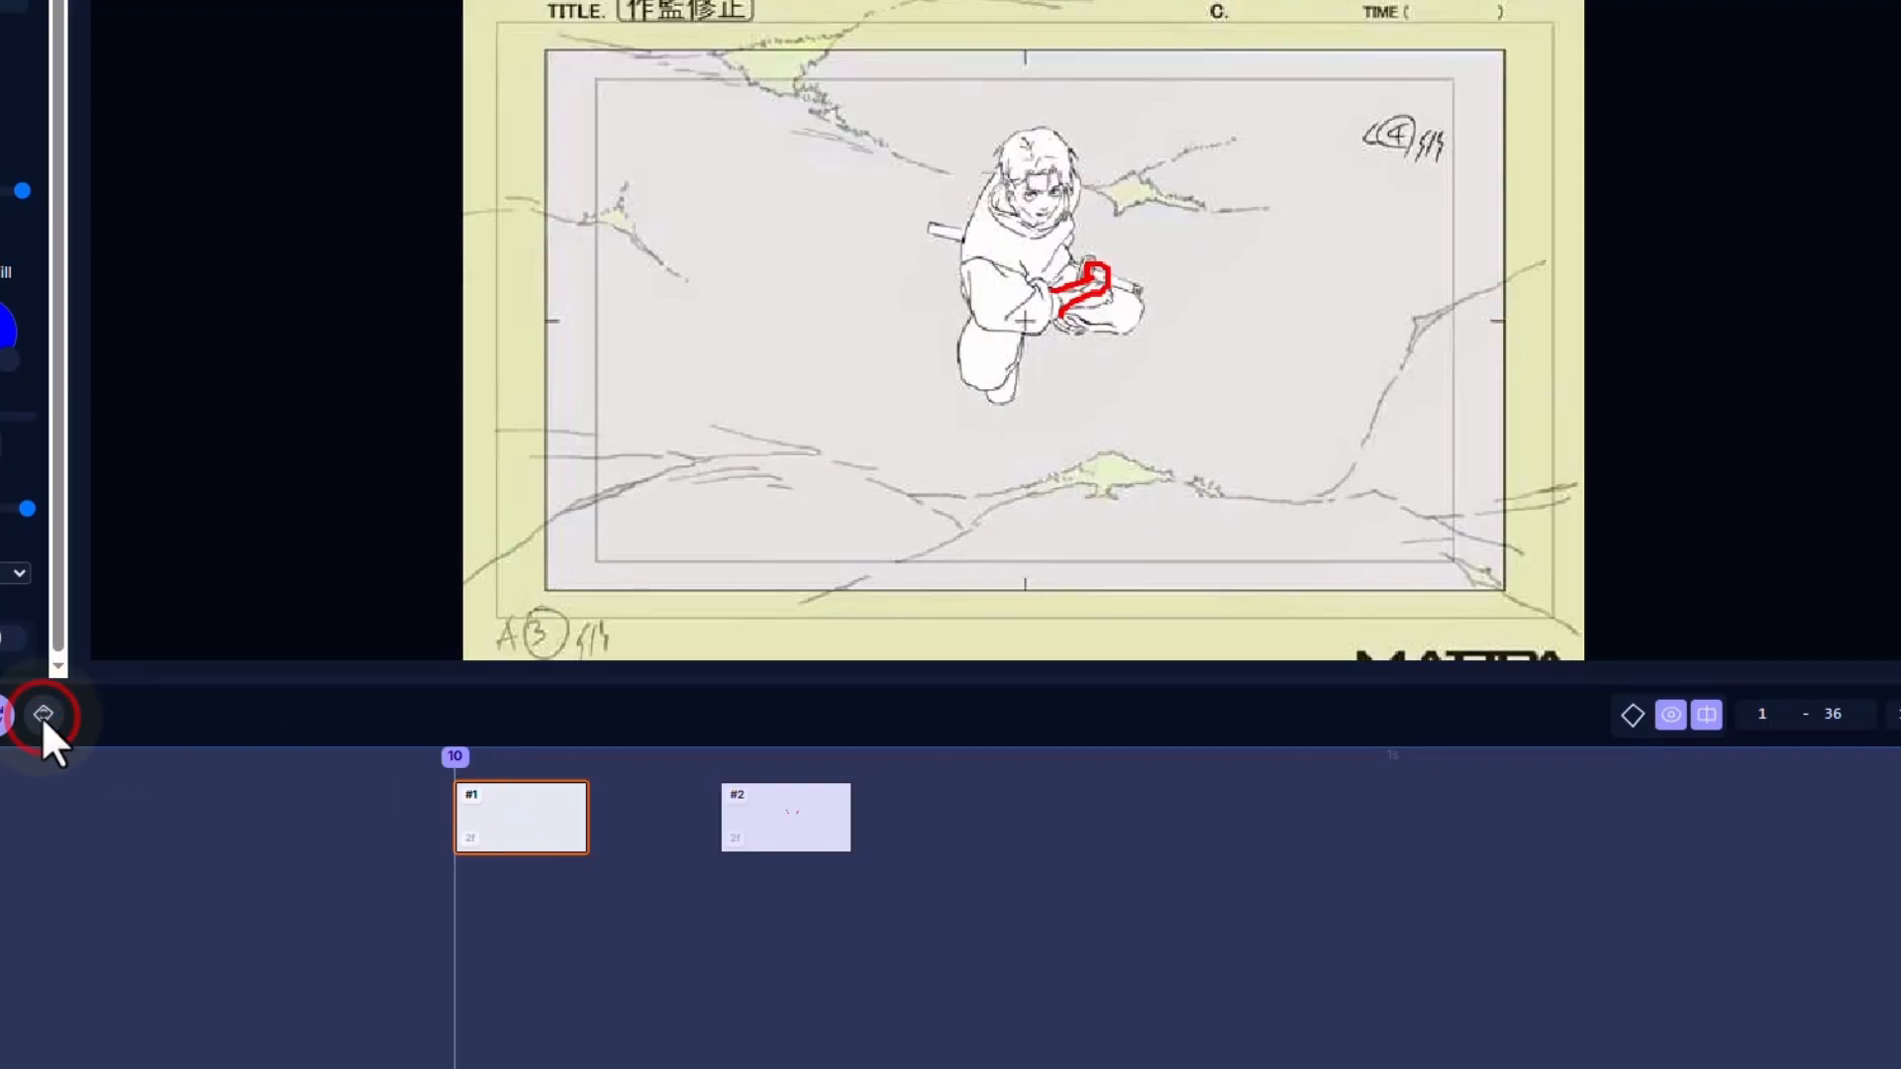
pyautogui.click(455, 758)
pyautogui.moveTo(457, 777)
pyautogui.mouseDown()
pyautogui.moveTo(772, 754)
pyautogui.moveTo(480, 789)
pyautogui.moveTo(475, 806)
pyautogui.moveTo(573, 755)
pyautogui.moveTo(737, 761)
pyautogui.moveTo(713, 781)
pyautogui.moveTo(317, 763)
pyautogui.moveTo(431, 792)
pyautogui.moveTo(451, 761)
pyautogui.mouseUp()
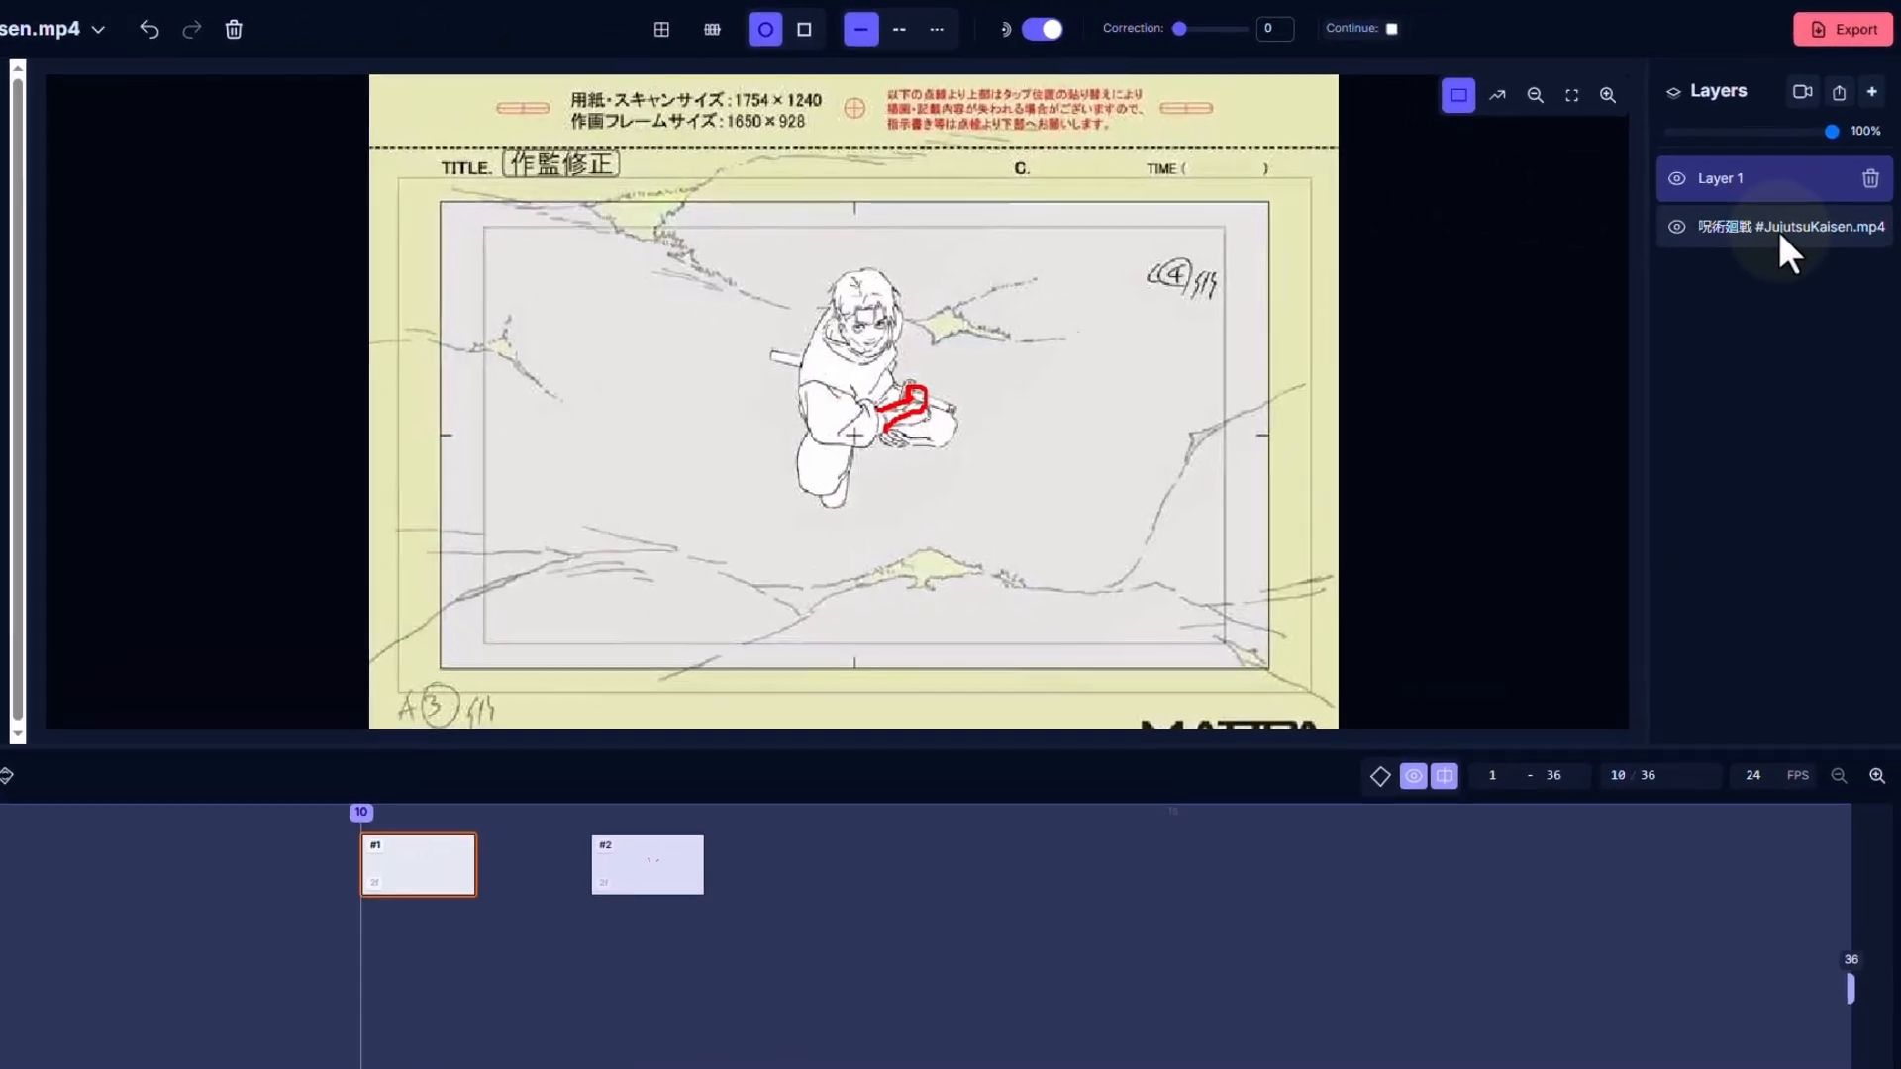
# - Hide the video layer to isolate Layer 1's drawing, and show the video again with Layer 1 selected
pyautogui.click(1790, 209)
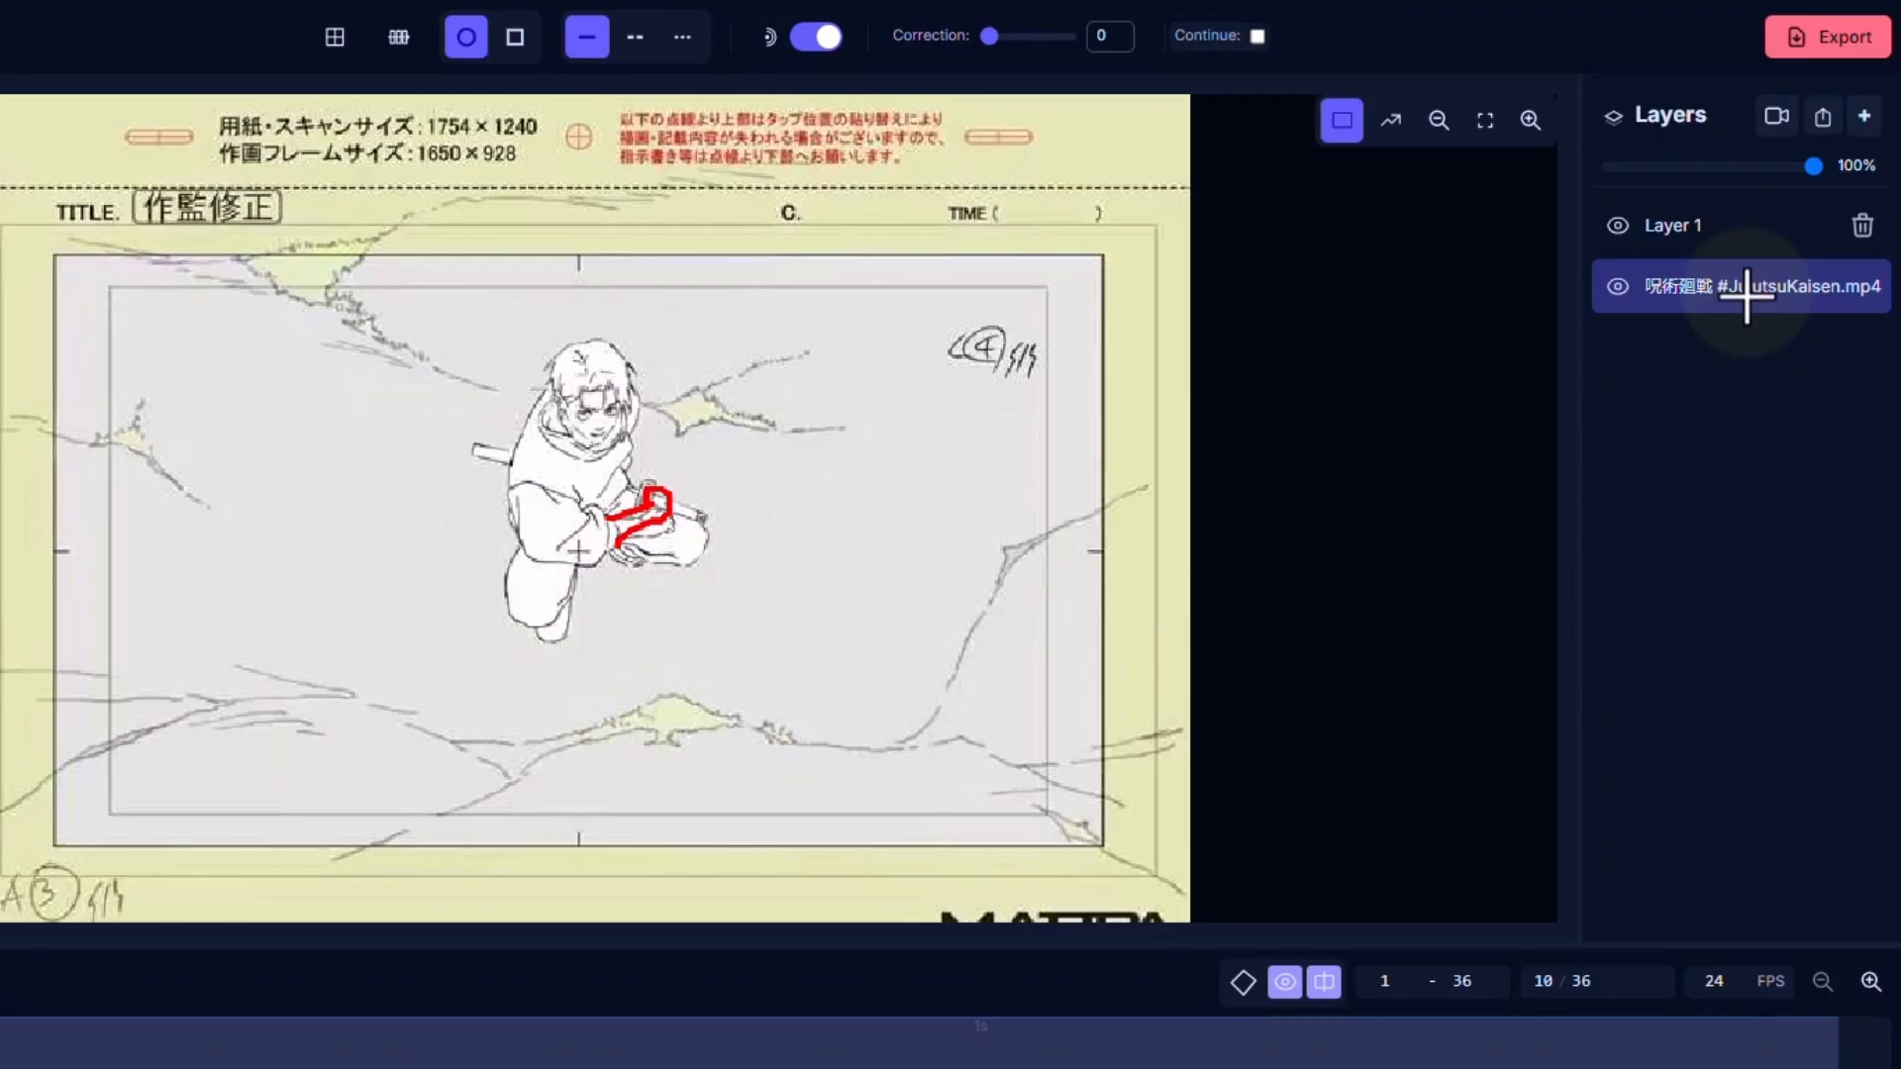
pyautogui.click(1618, 287)
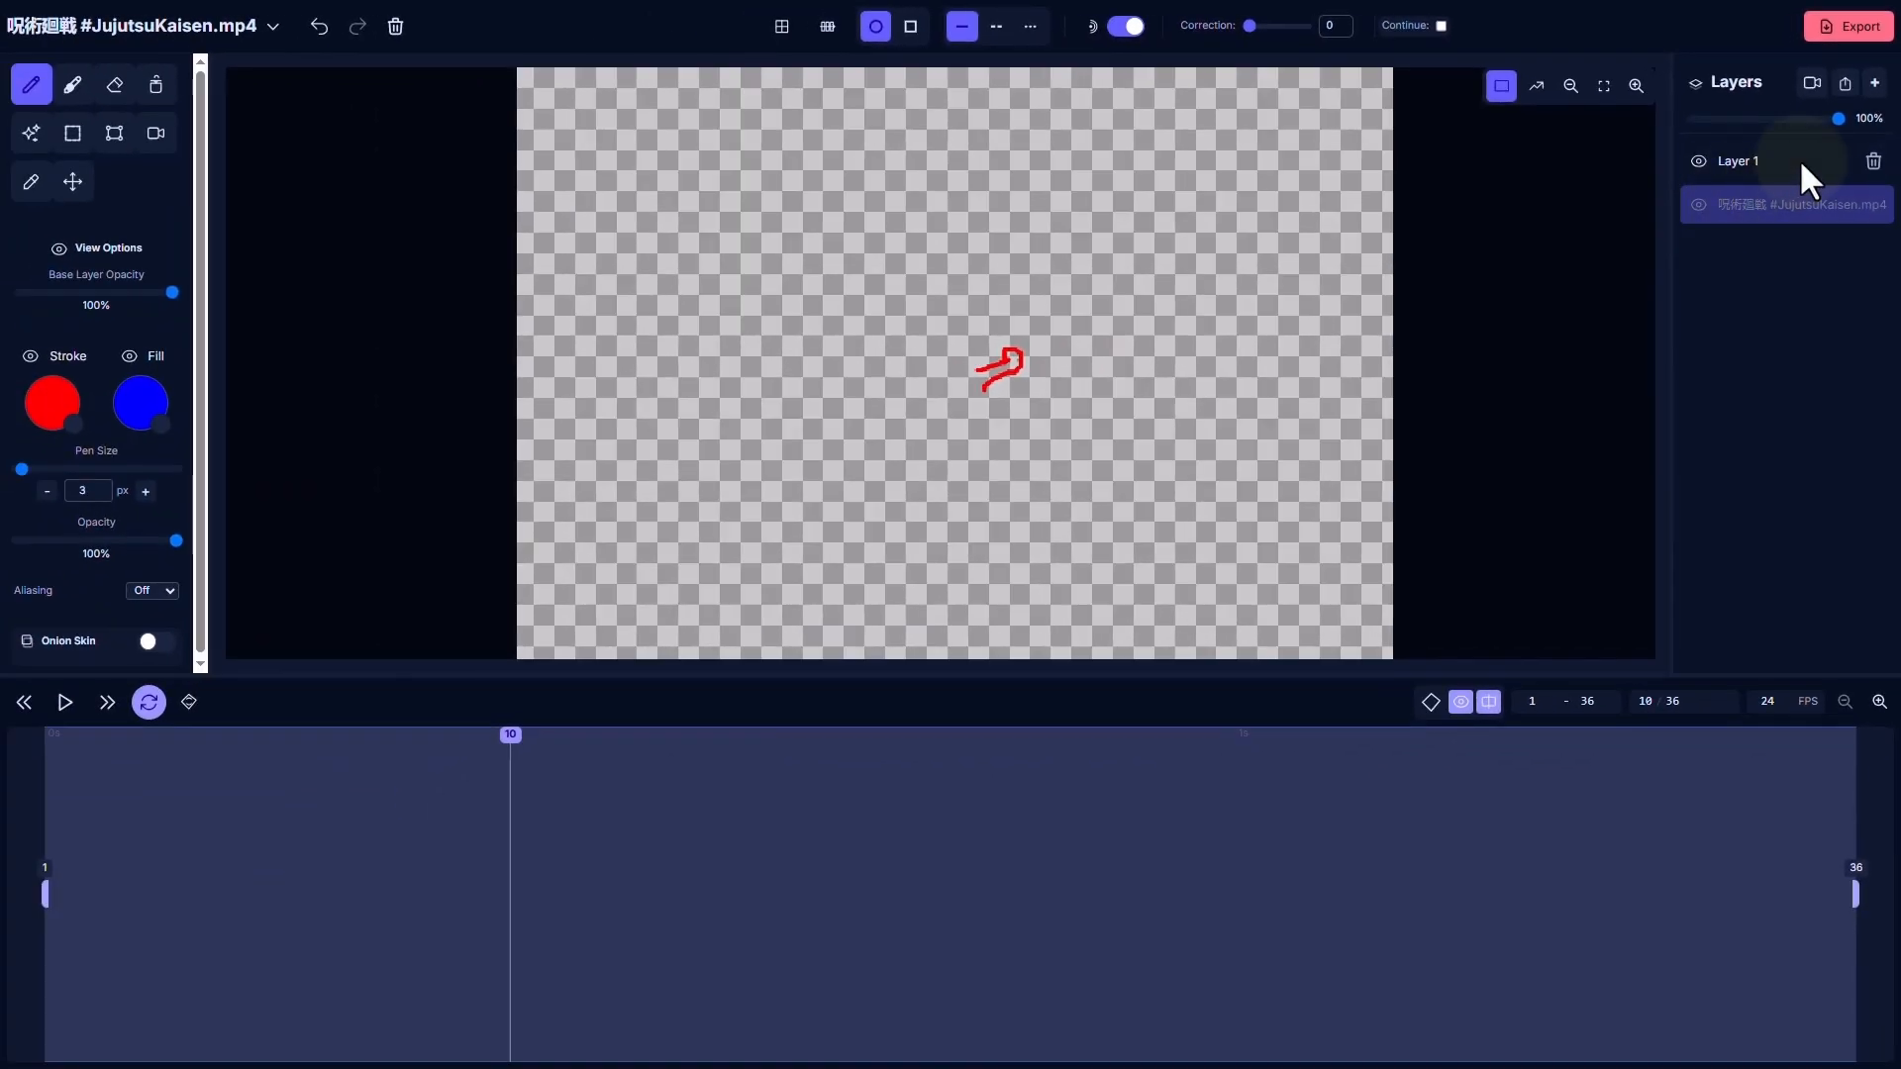
pyautogui.click(1797, 161)
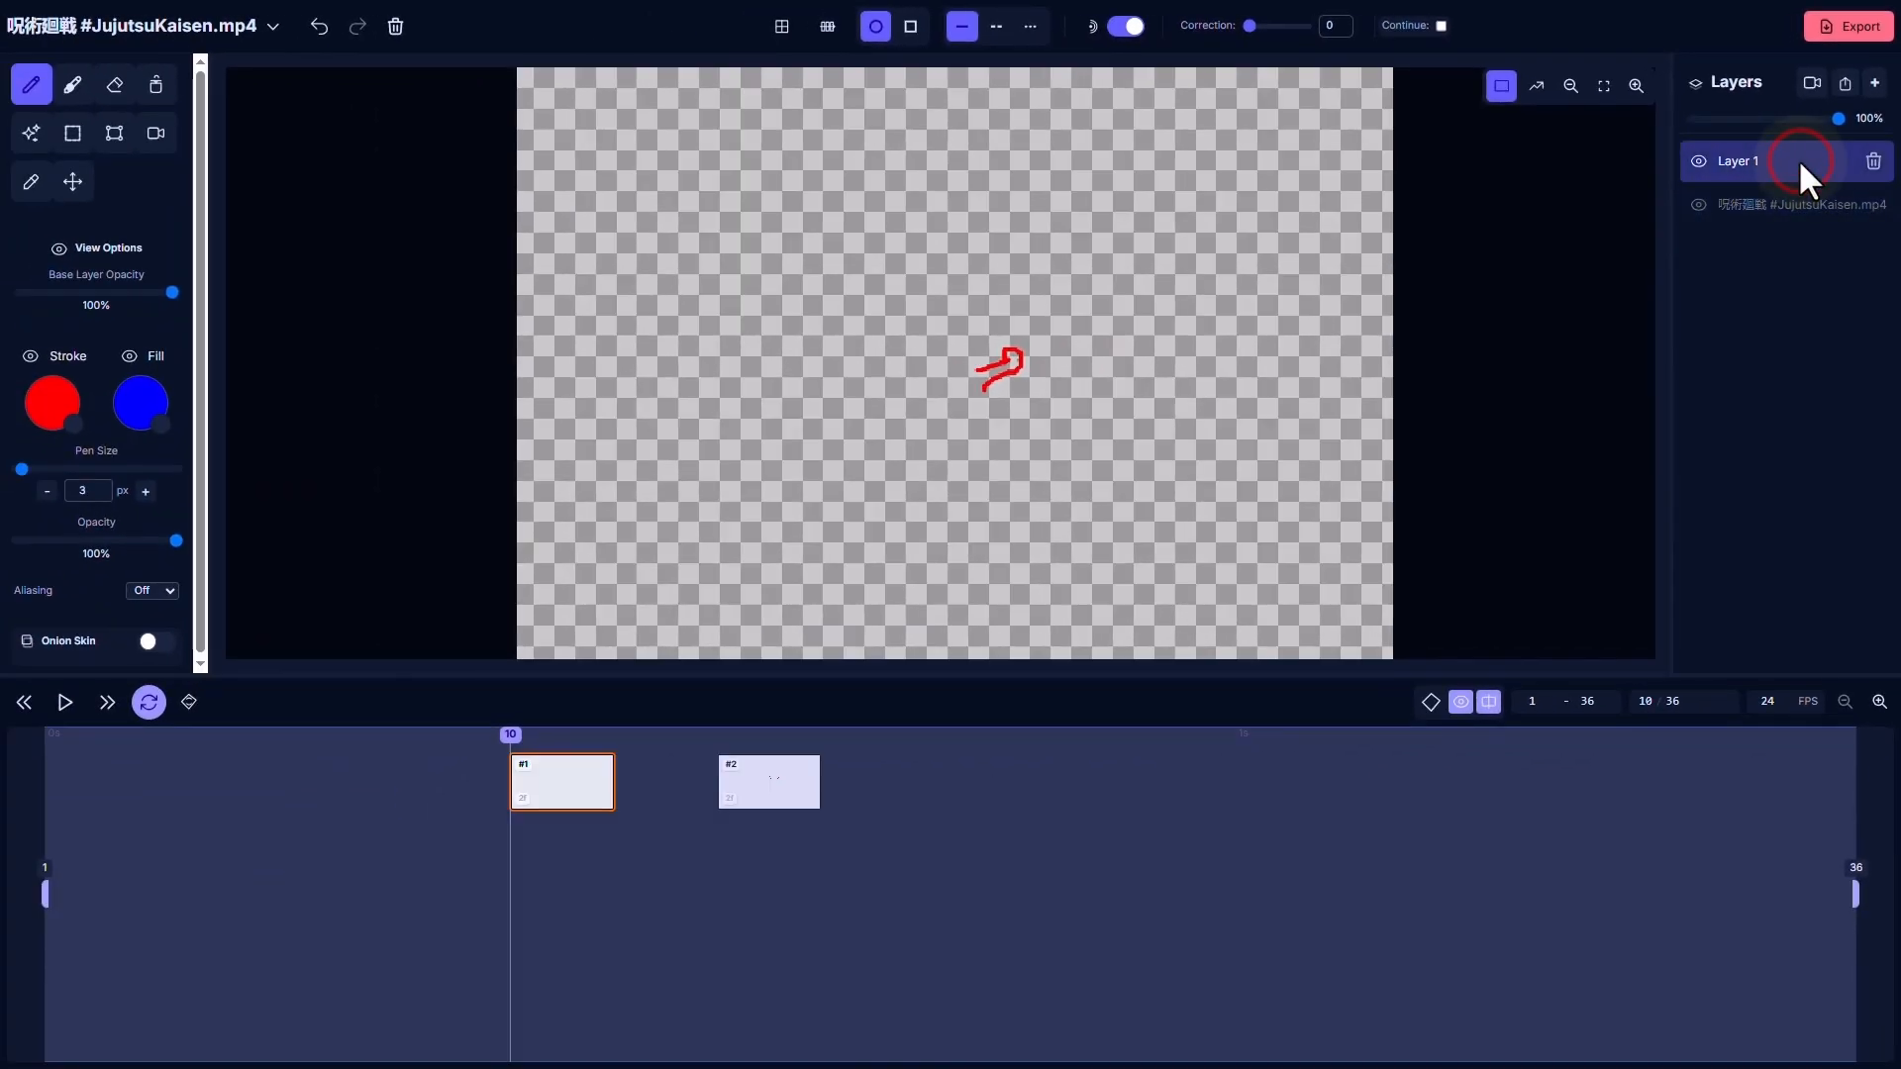
pyautogui.click(1696, 206)
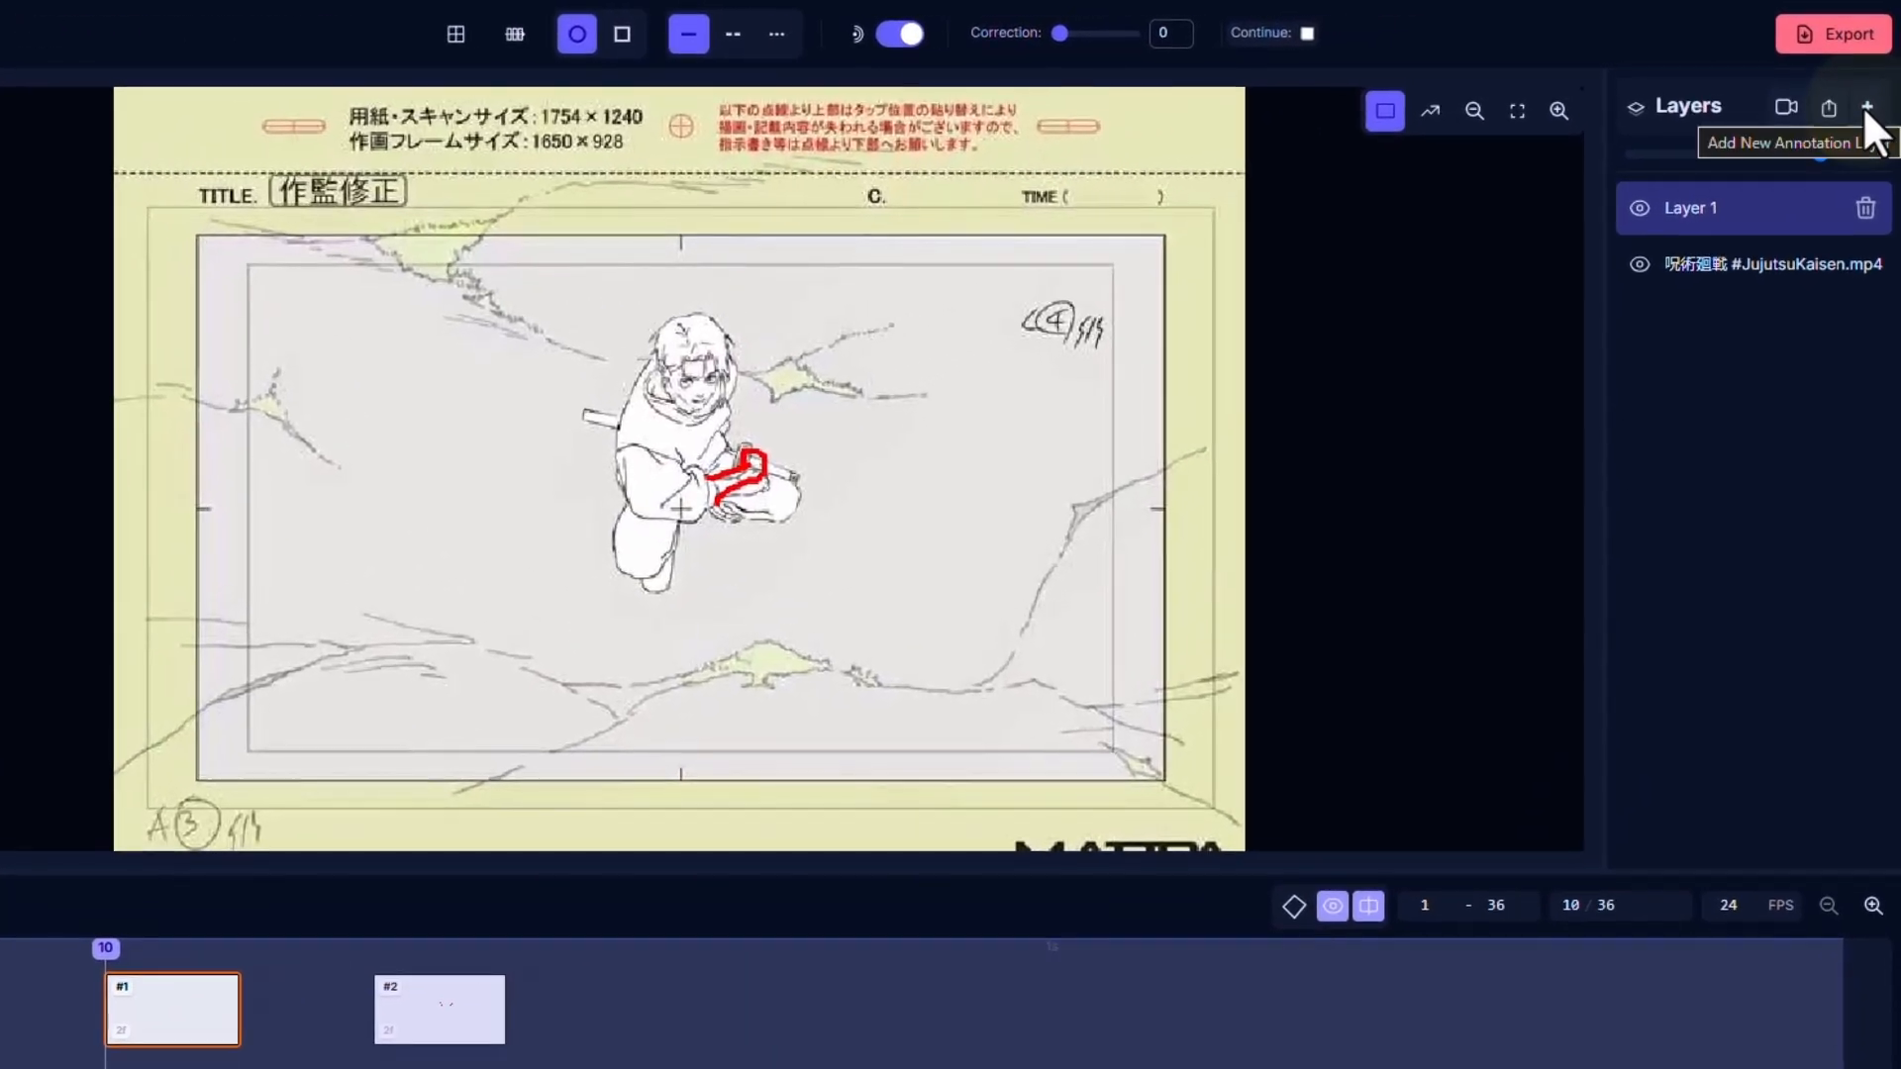
# - Add a new annotation layer, switch back to Layer 1 and delete Layer 2
pyautogui.click(1874, 83)
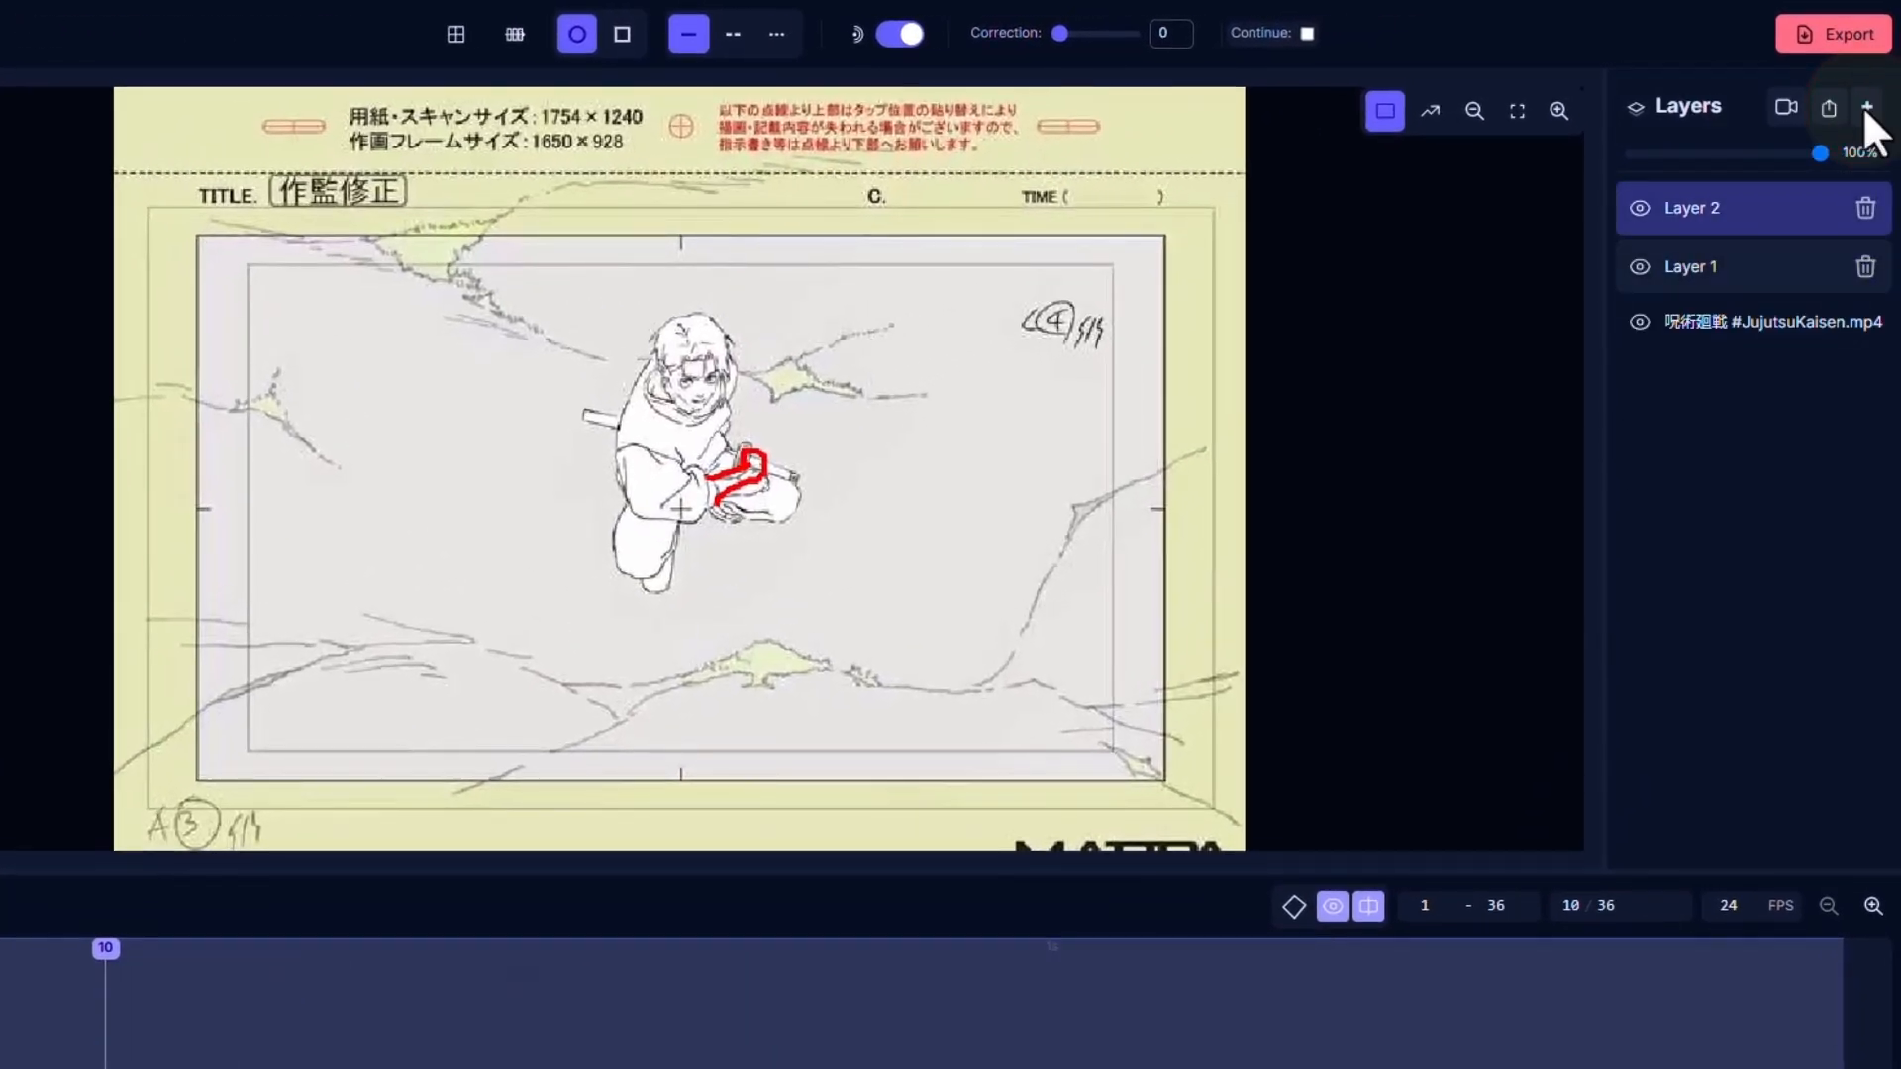
pyautogui.click(1725, 269)
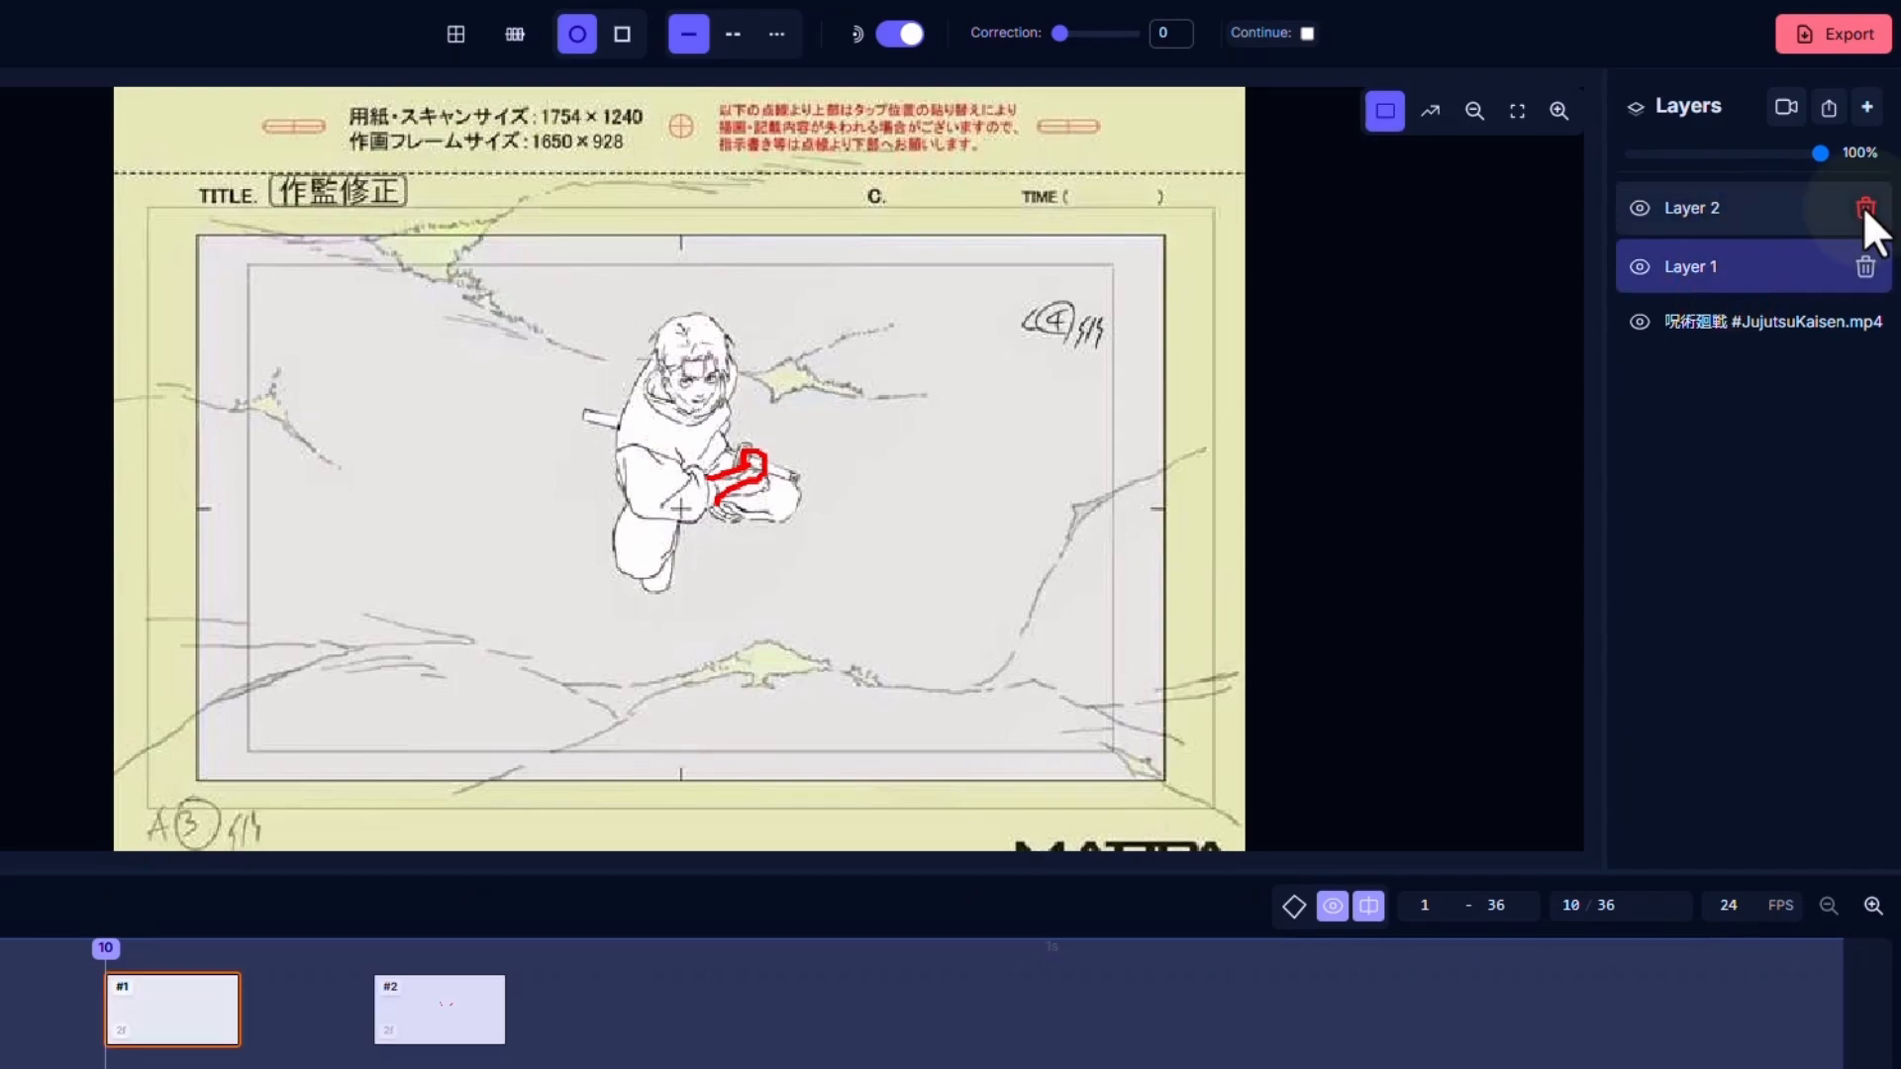
pyautogui.click(1865, 208)
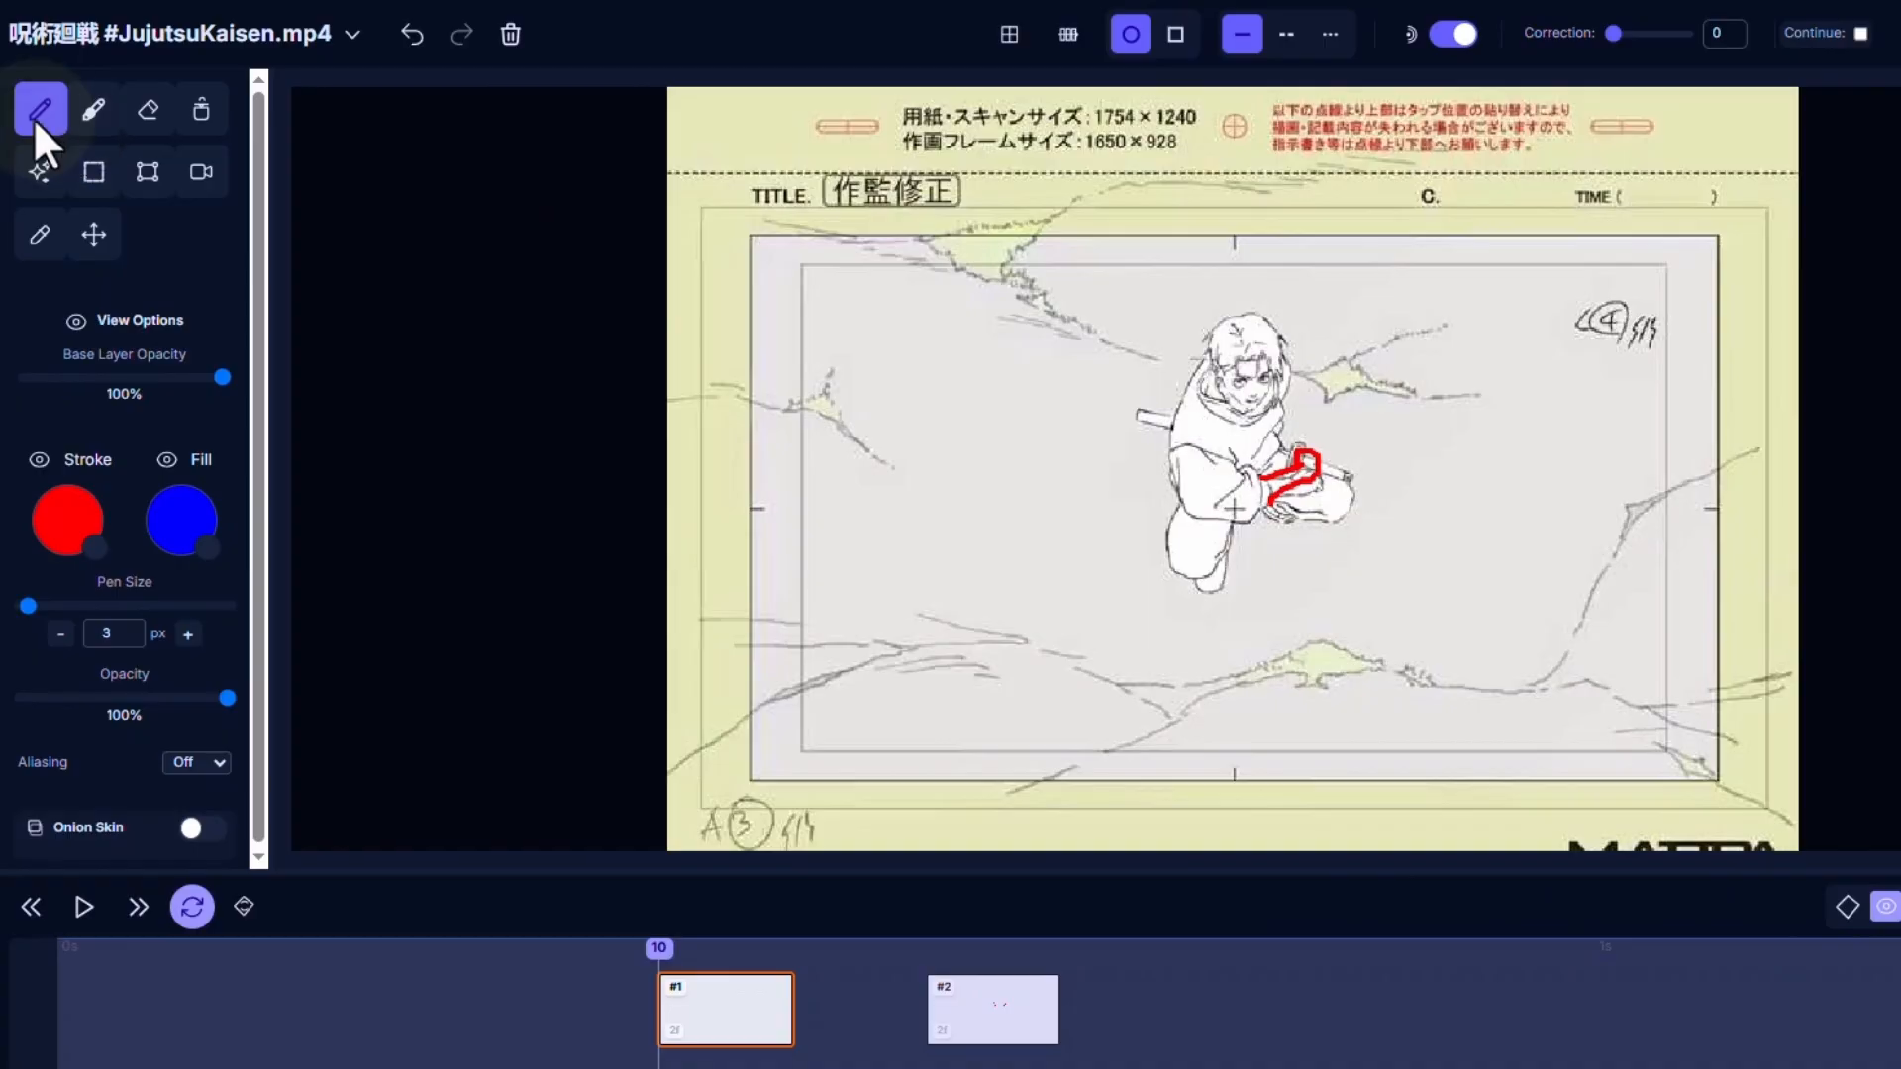
# - Set the stroke colour to blue and the fill colour to dark green
pyautogui.click(59, 512)
pyautogui.moveTo(280, 371)
pyautogui.mouseDown()
pyautogui.moveTo(212, 337)
pyautogui.moveTo(266, 463)
pyautogui.mouseUp()
pyautogui.moveTo(274, 554)
pyautogui.mouseDown()
pyautogui.moveTo(201, 561)
pyautogui.moveTo(250, 554)
pyautogui.mouseUp()
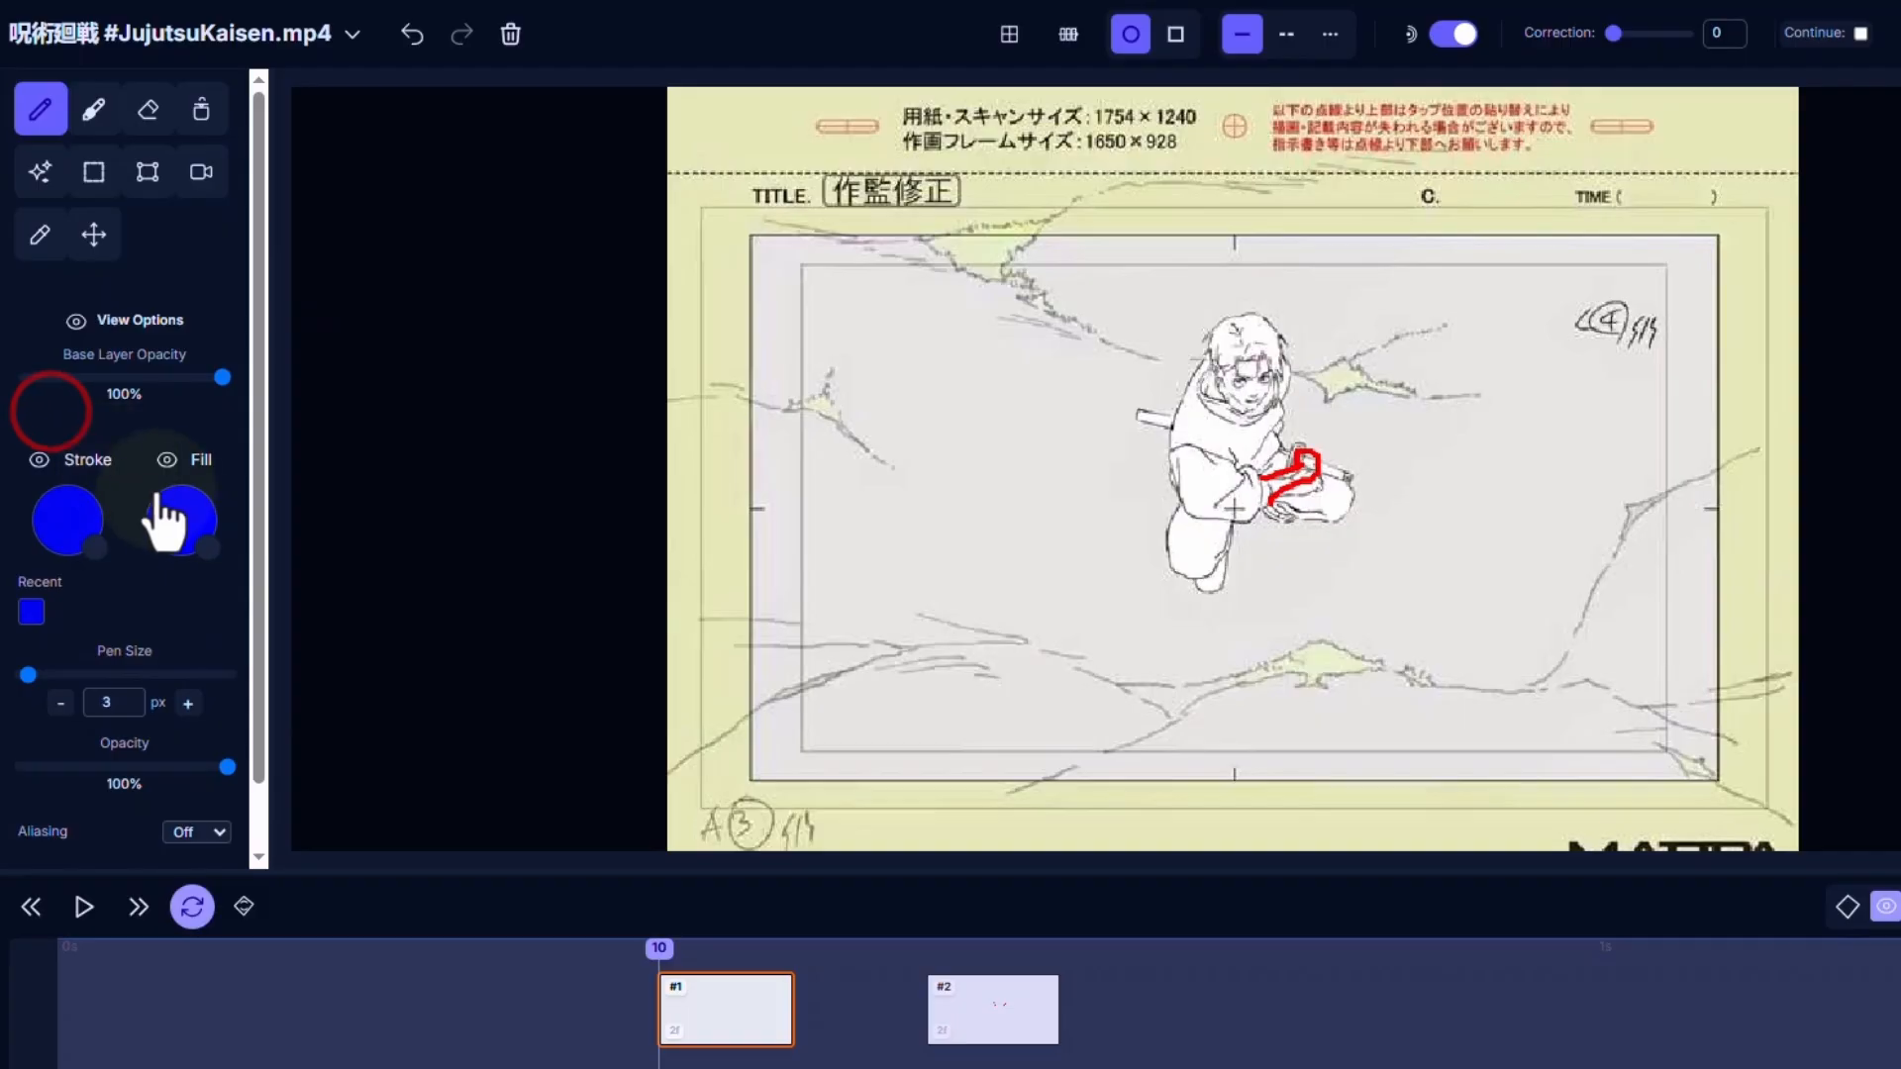
pyautogui.click(181, 519)
pyautogui.click(170, 228)
pyautogui.click(118, 63)
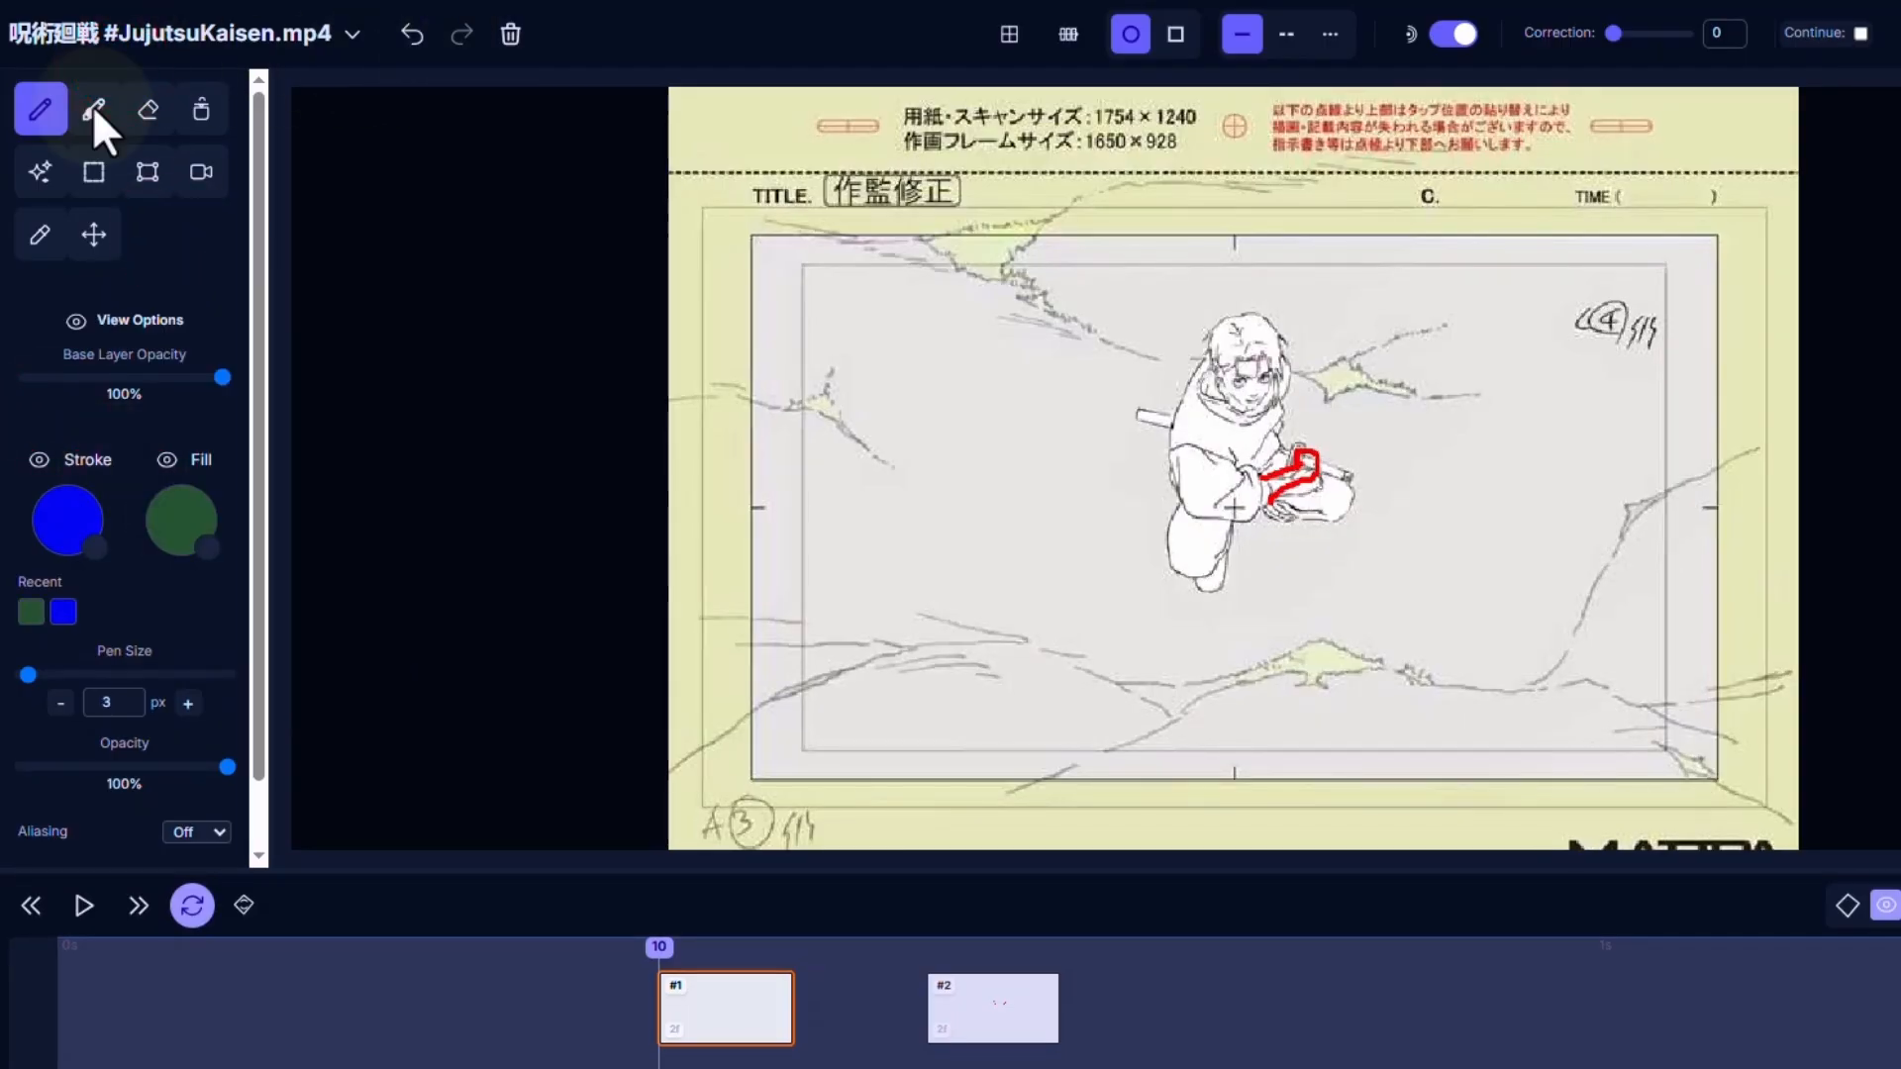
# - Use the brush to draw a closed rounded shape with blue outline and green fill beside the character's knee, and undo it
pyautogui.click(92, 105)
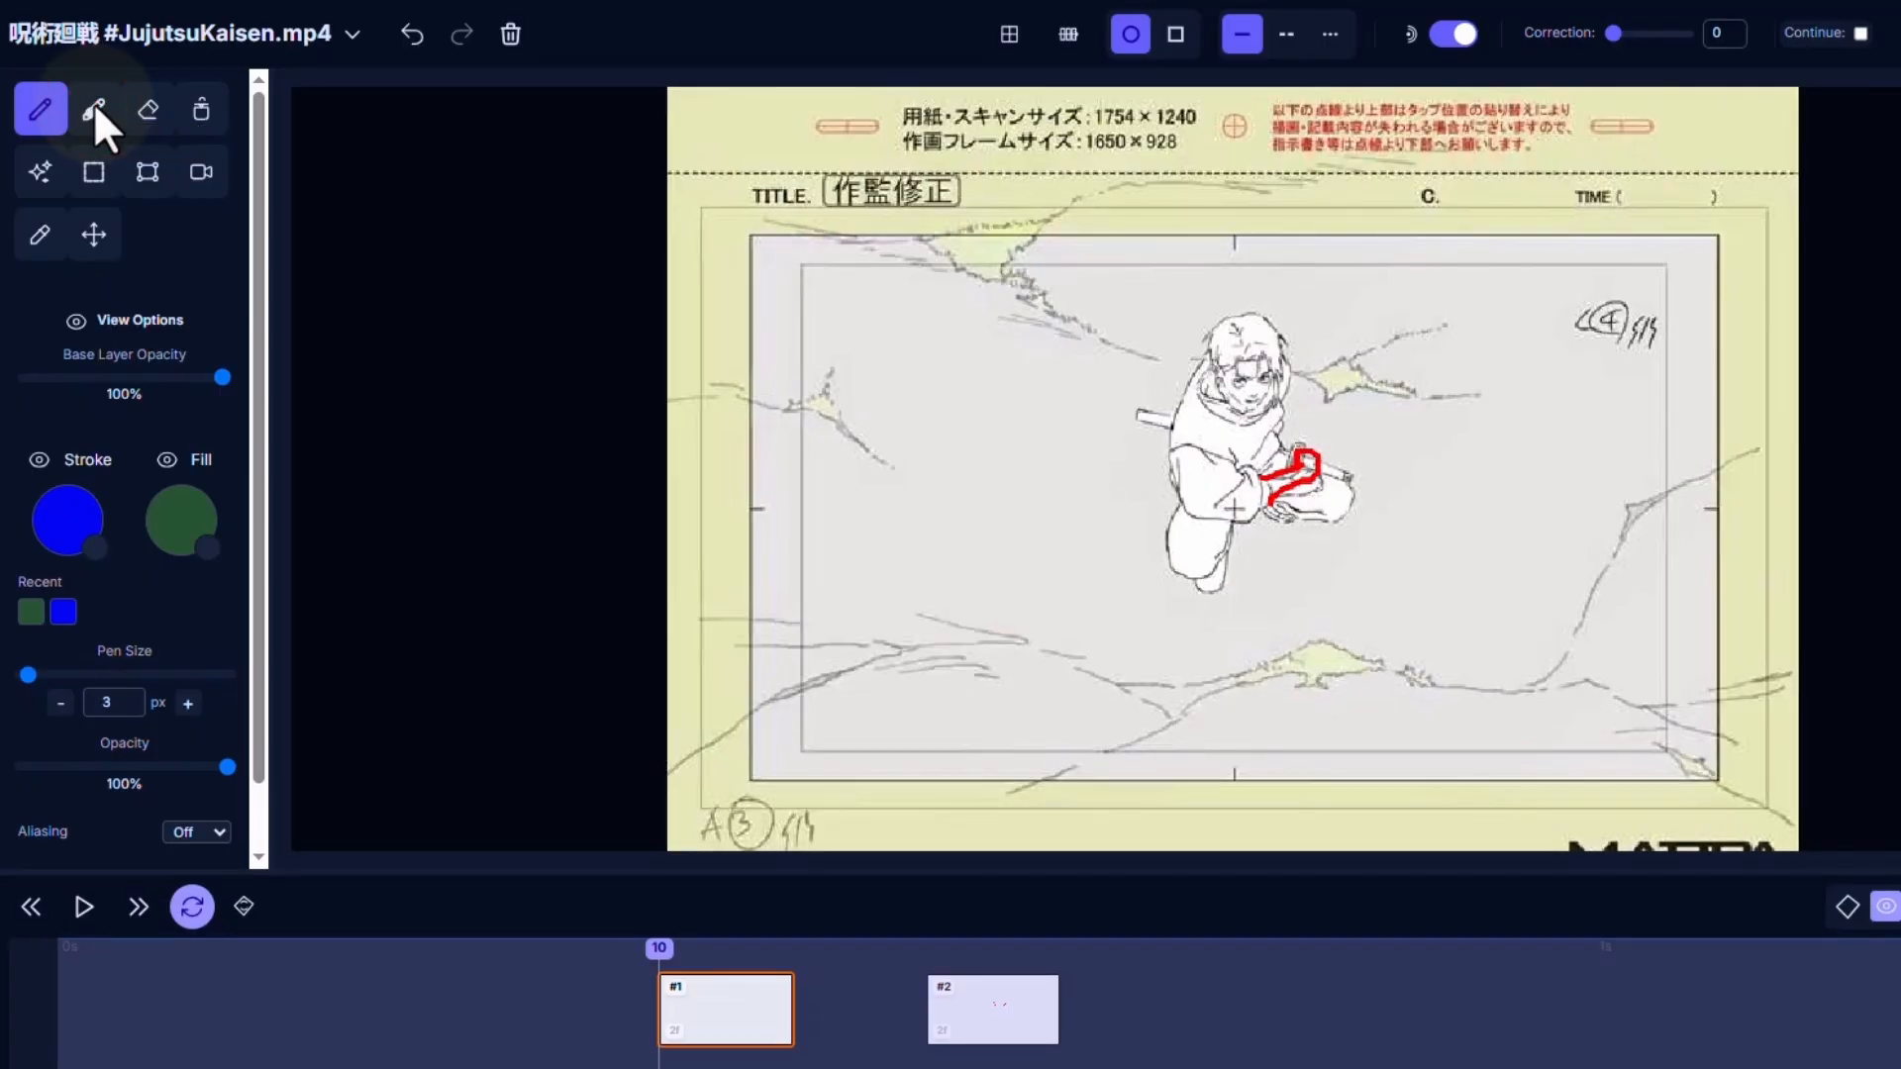
pyautogui.click(95, 107)
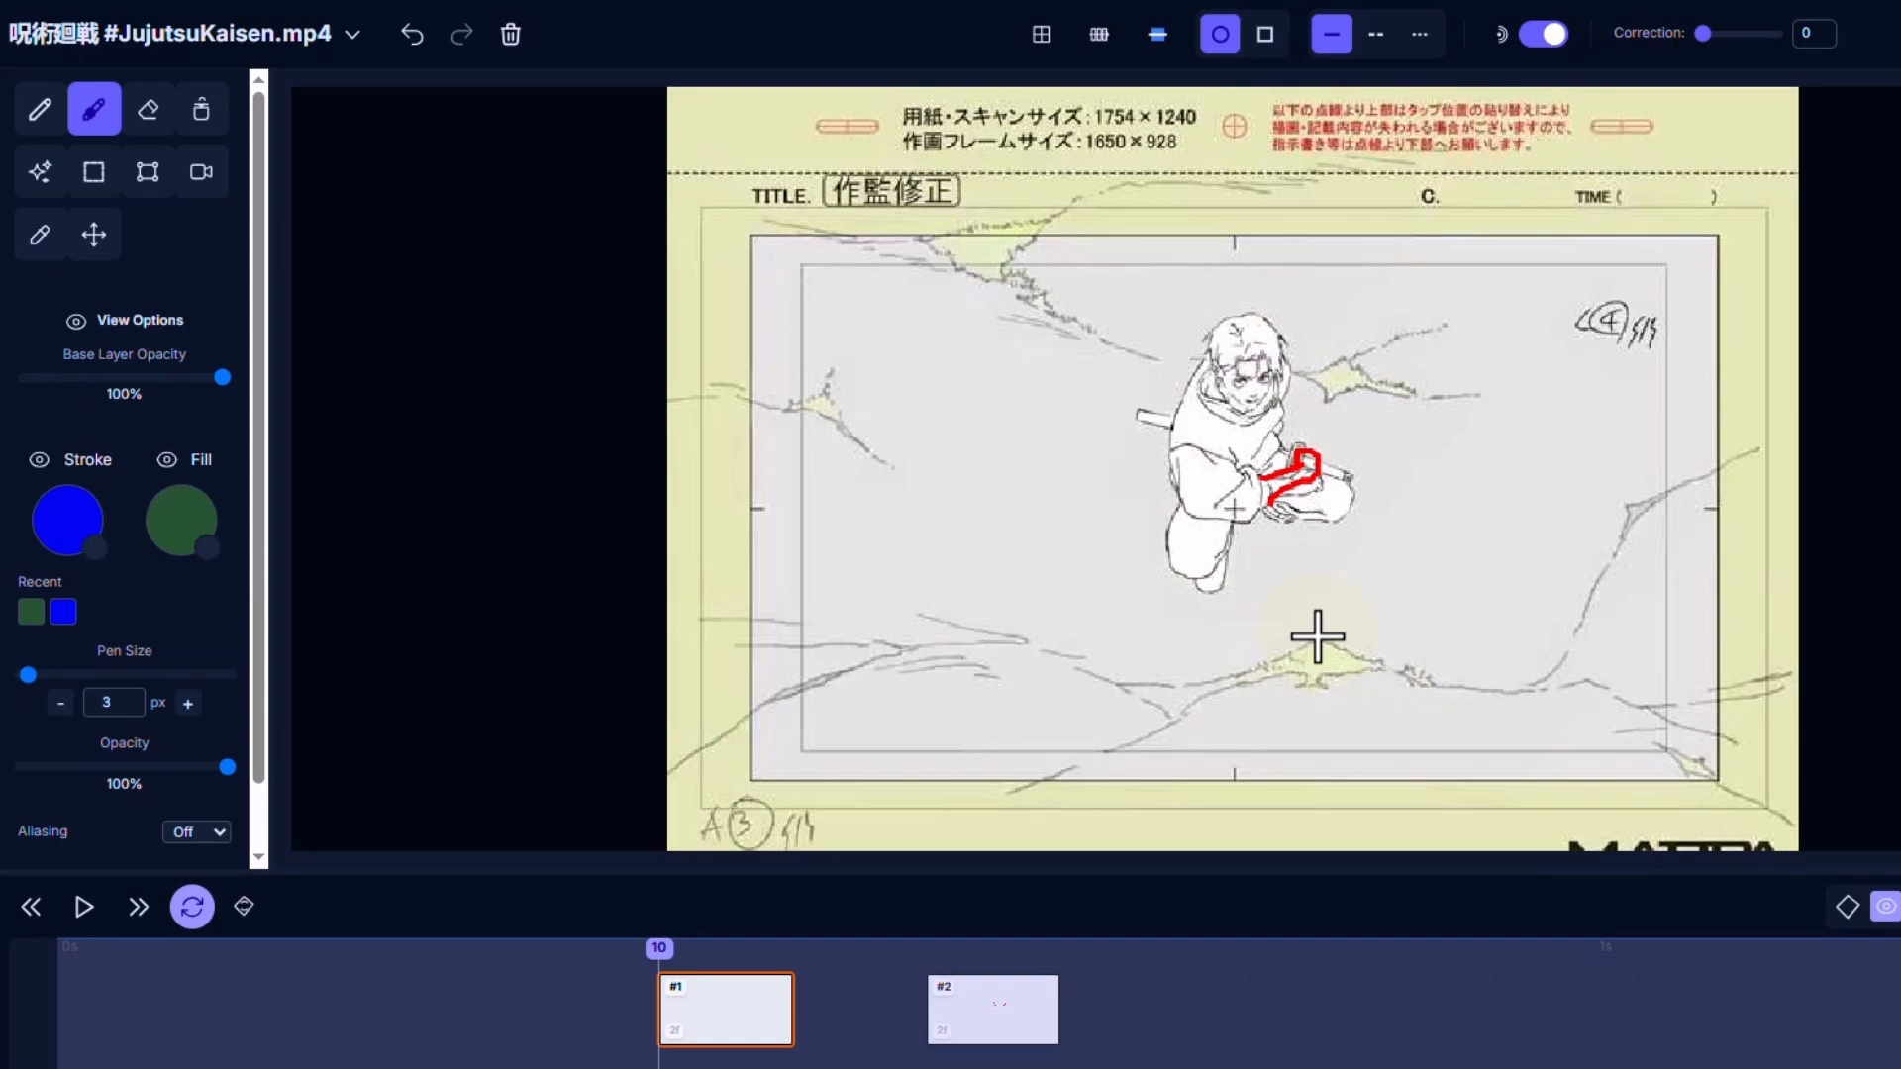
pyautogui.moveTo(1430, 538)
pyautogui.mouseDown()
pyautogui.moveTo(1534, 603)
pyautogui.moveTo(1466, 625)
pyautogui.moveTo(1429, 597)
pyautogui.mouseUp()
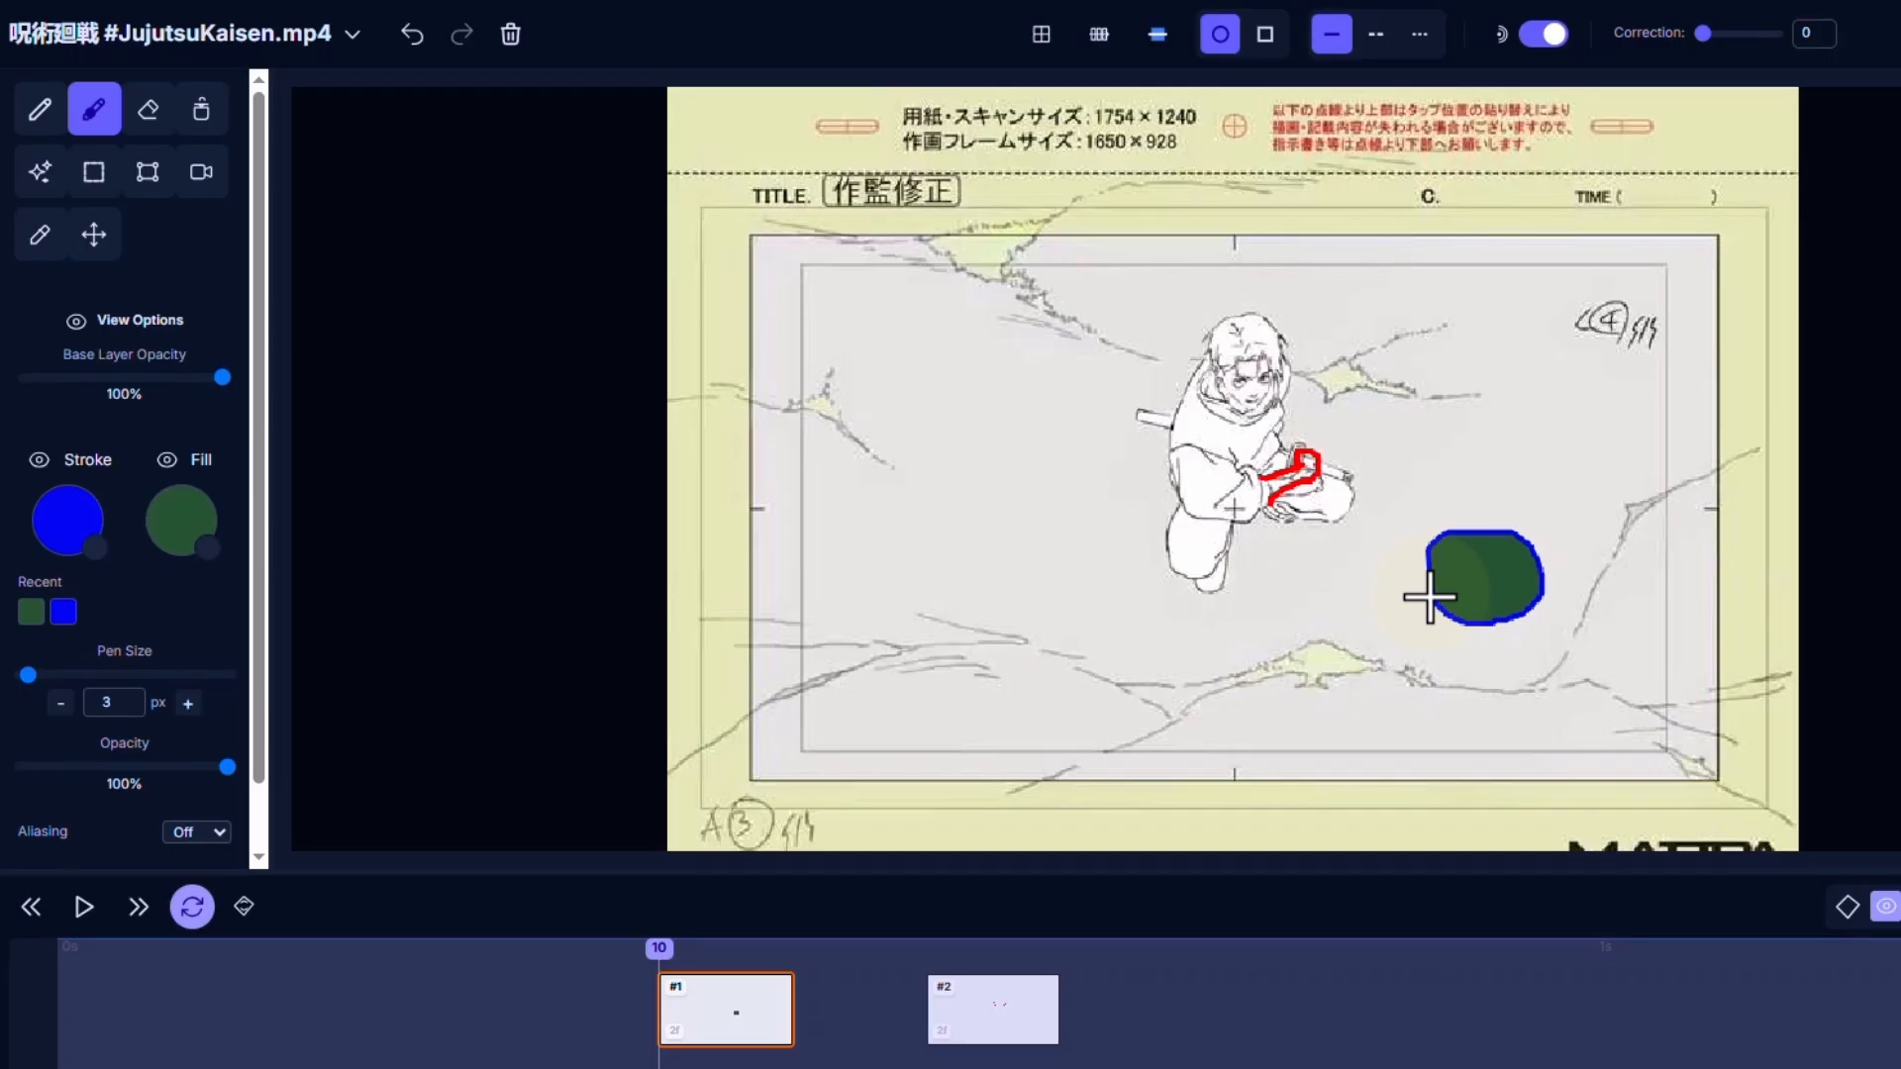
pyautogui.hotkey('ctrl', 'z')
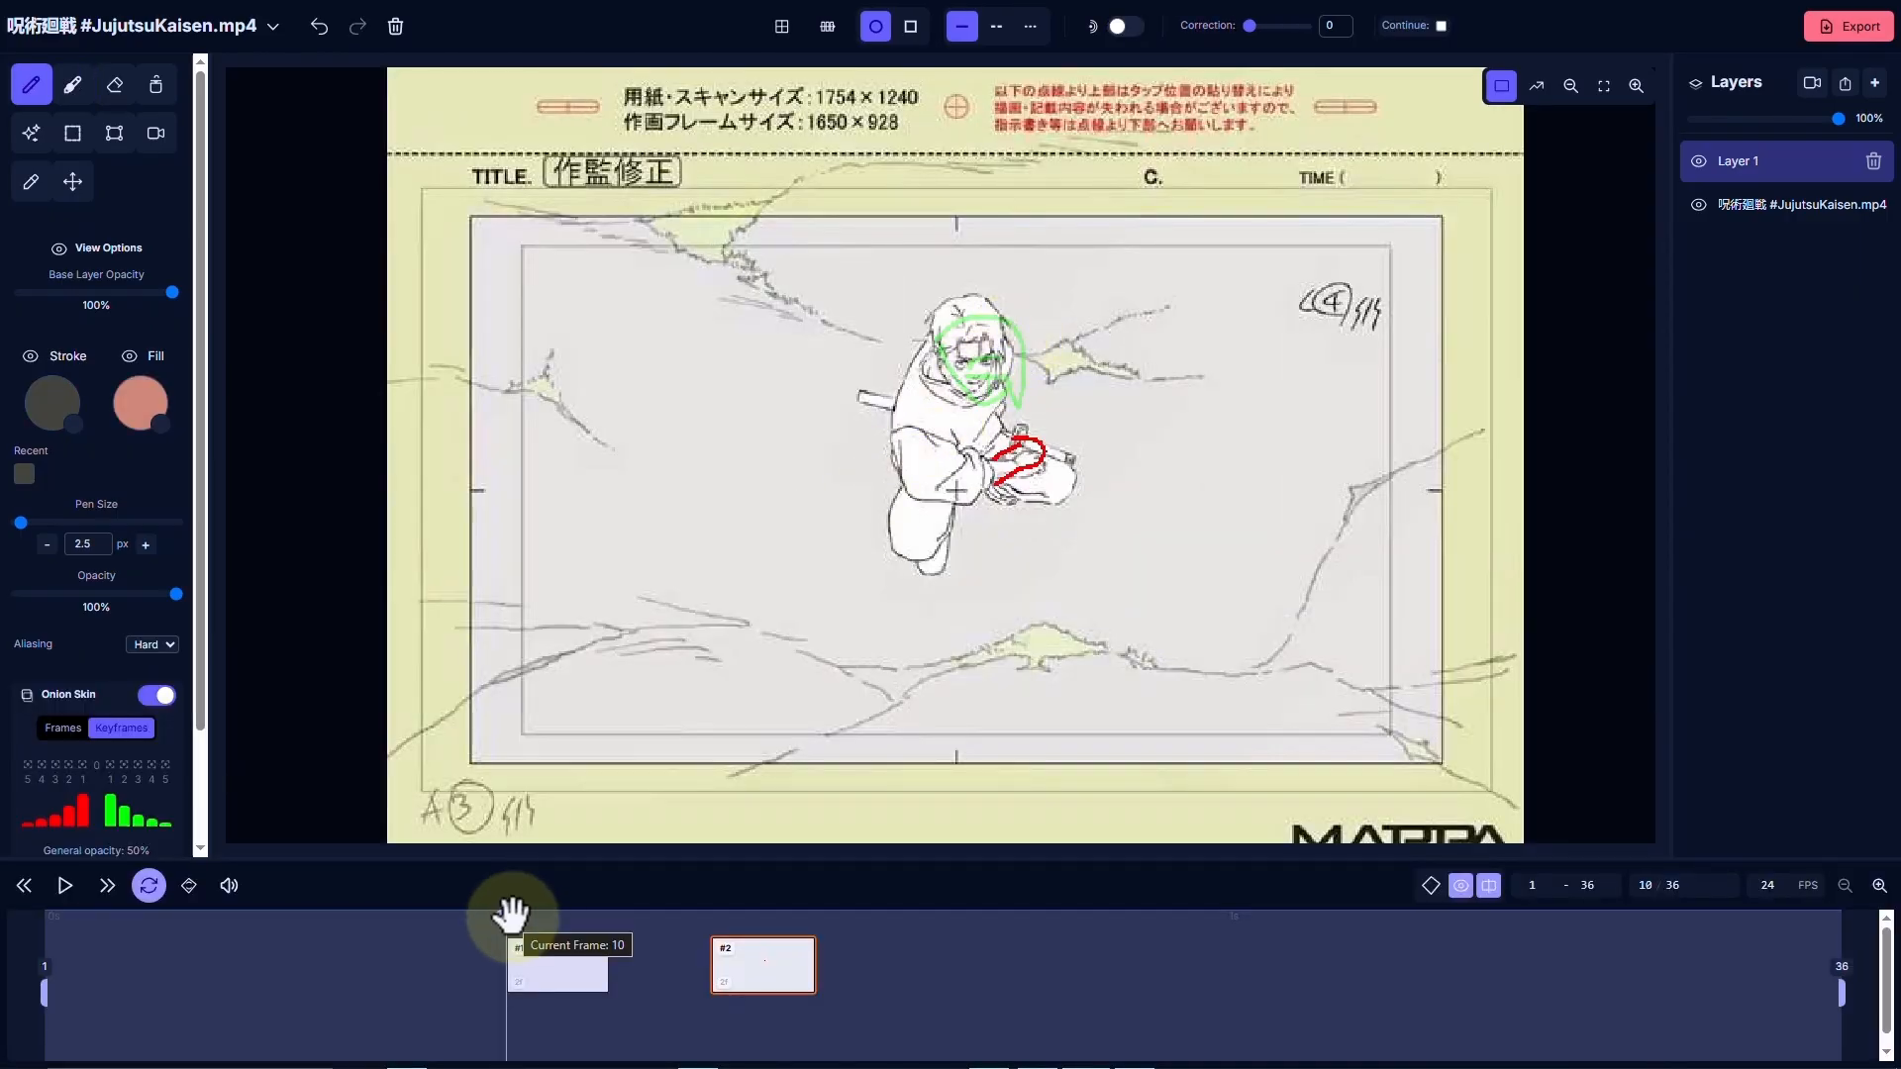
# - Flip back and forth between the keyframes on frames 10 and 14 to compare their drawings with onion skin on
pyautogui.click(510, 914)
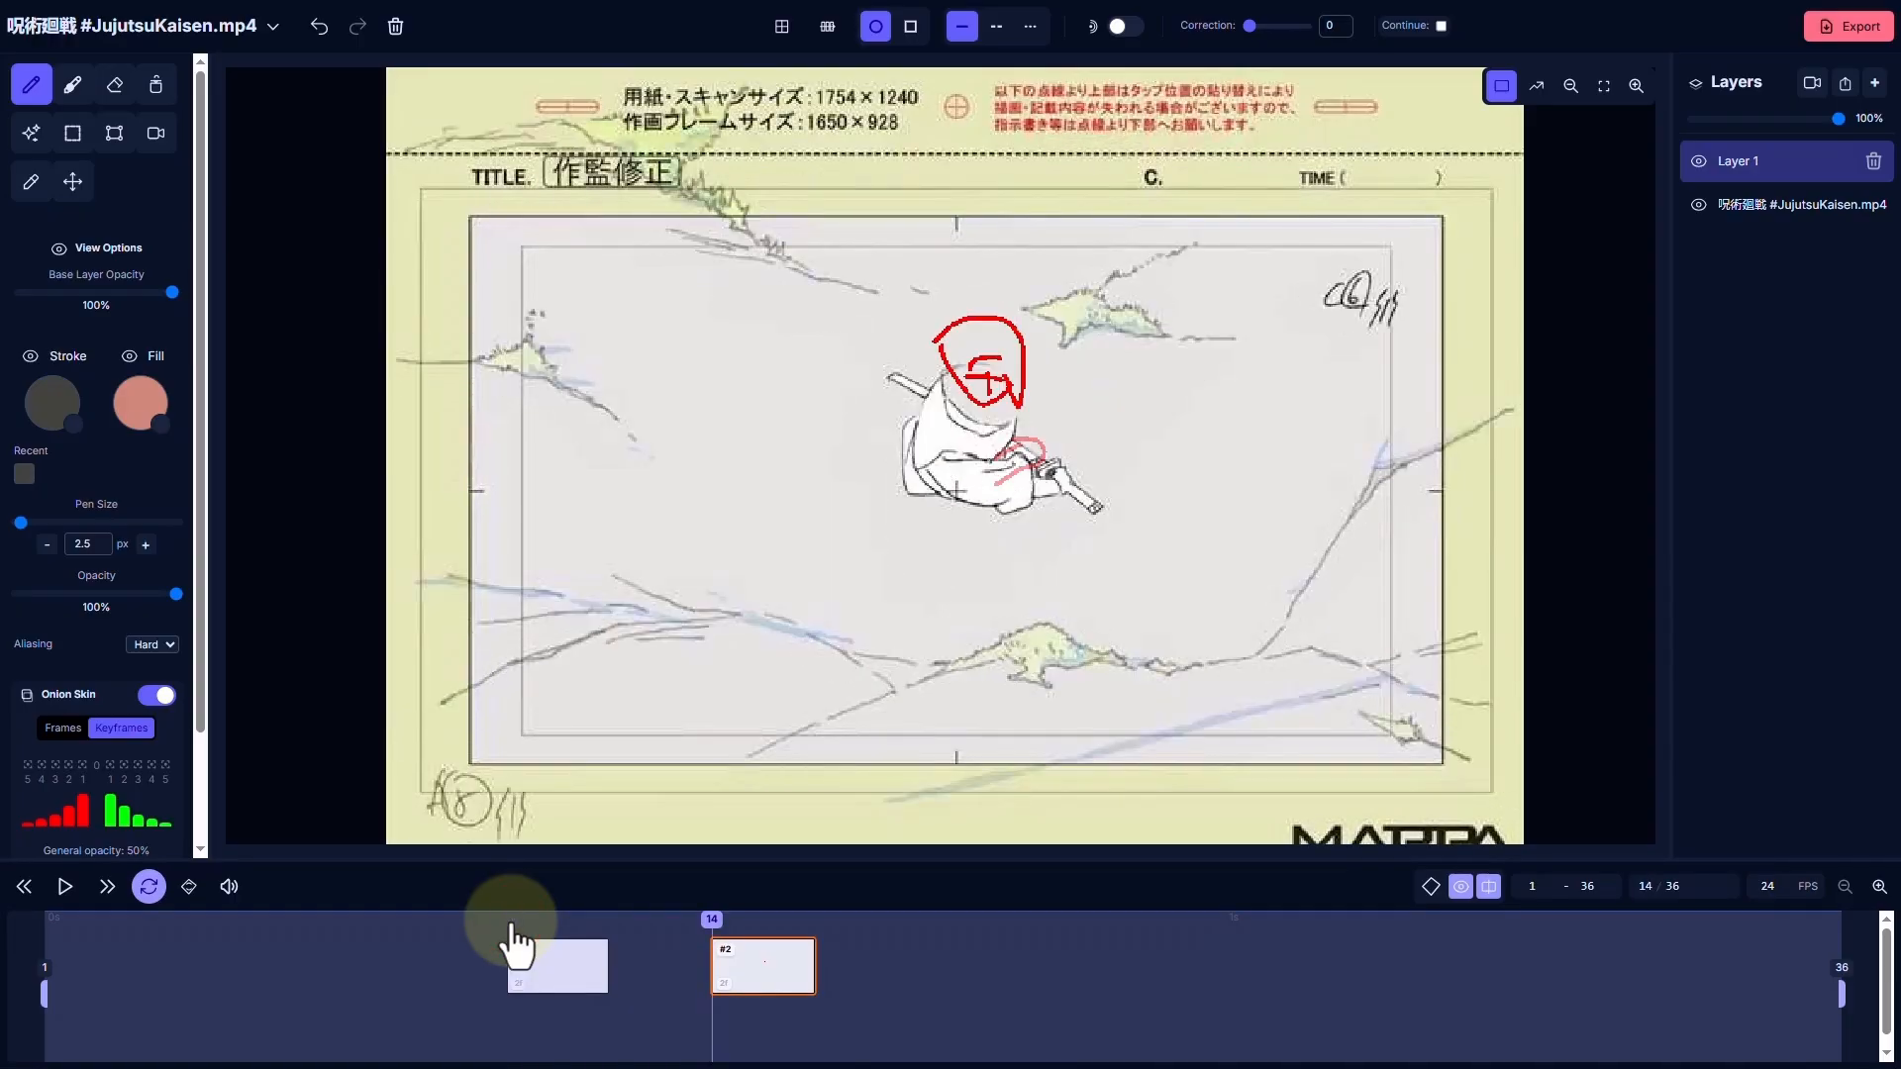
pyautogui.click(549, 966)
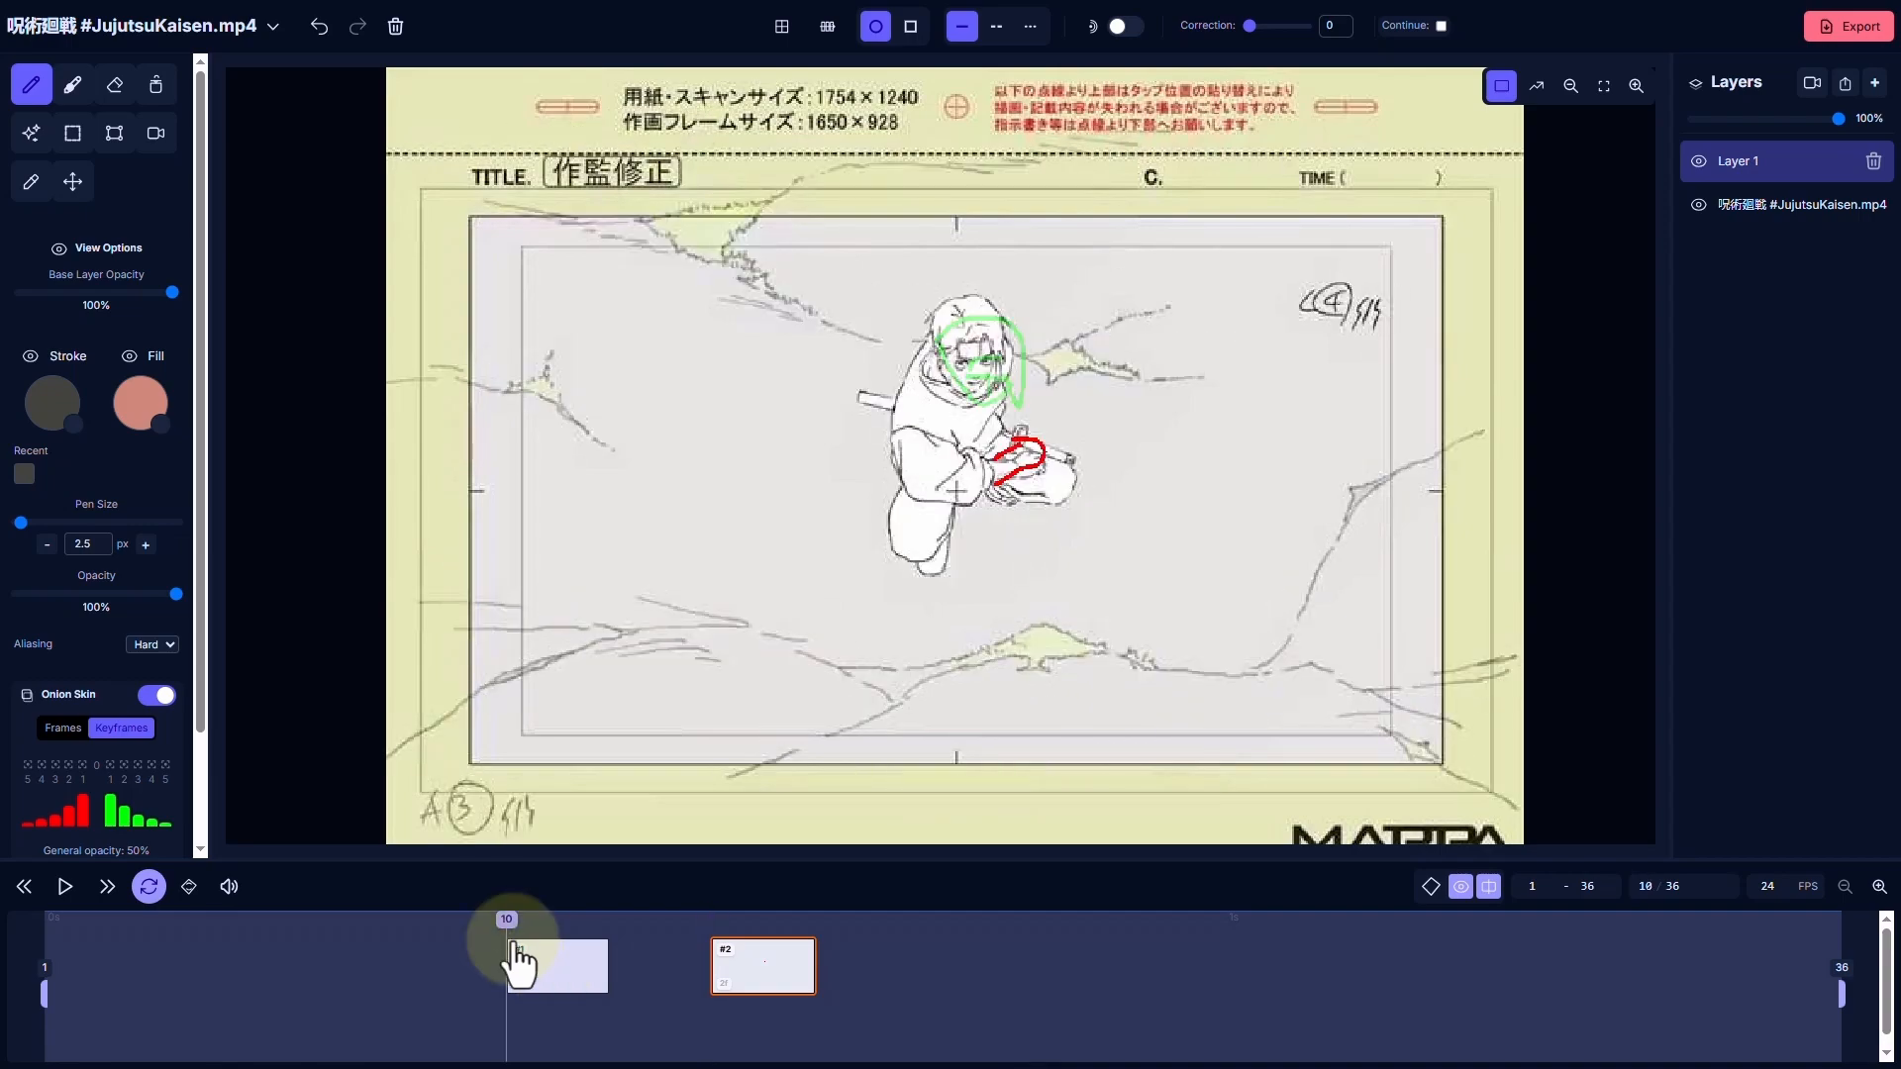
pyautogui.click(511, 945)
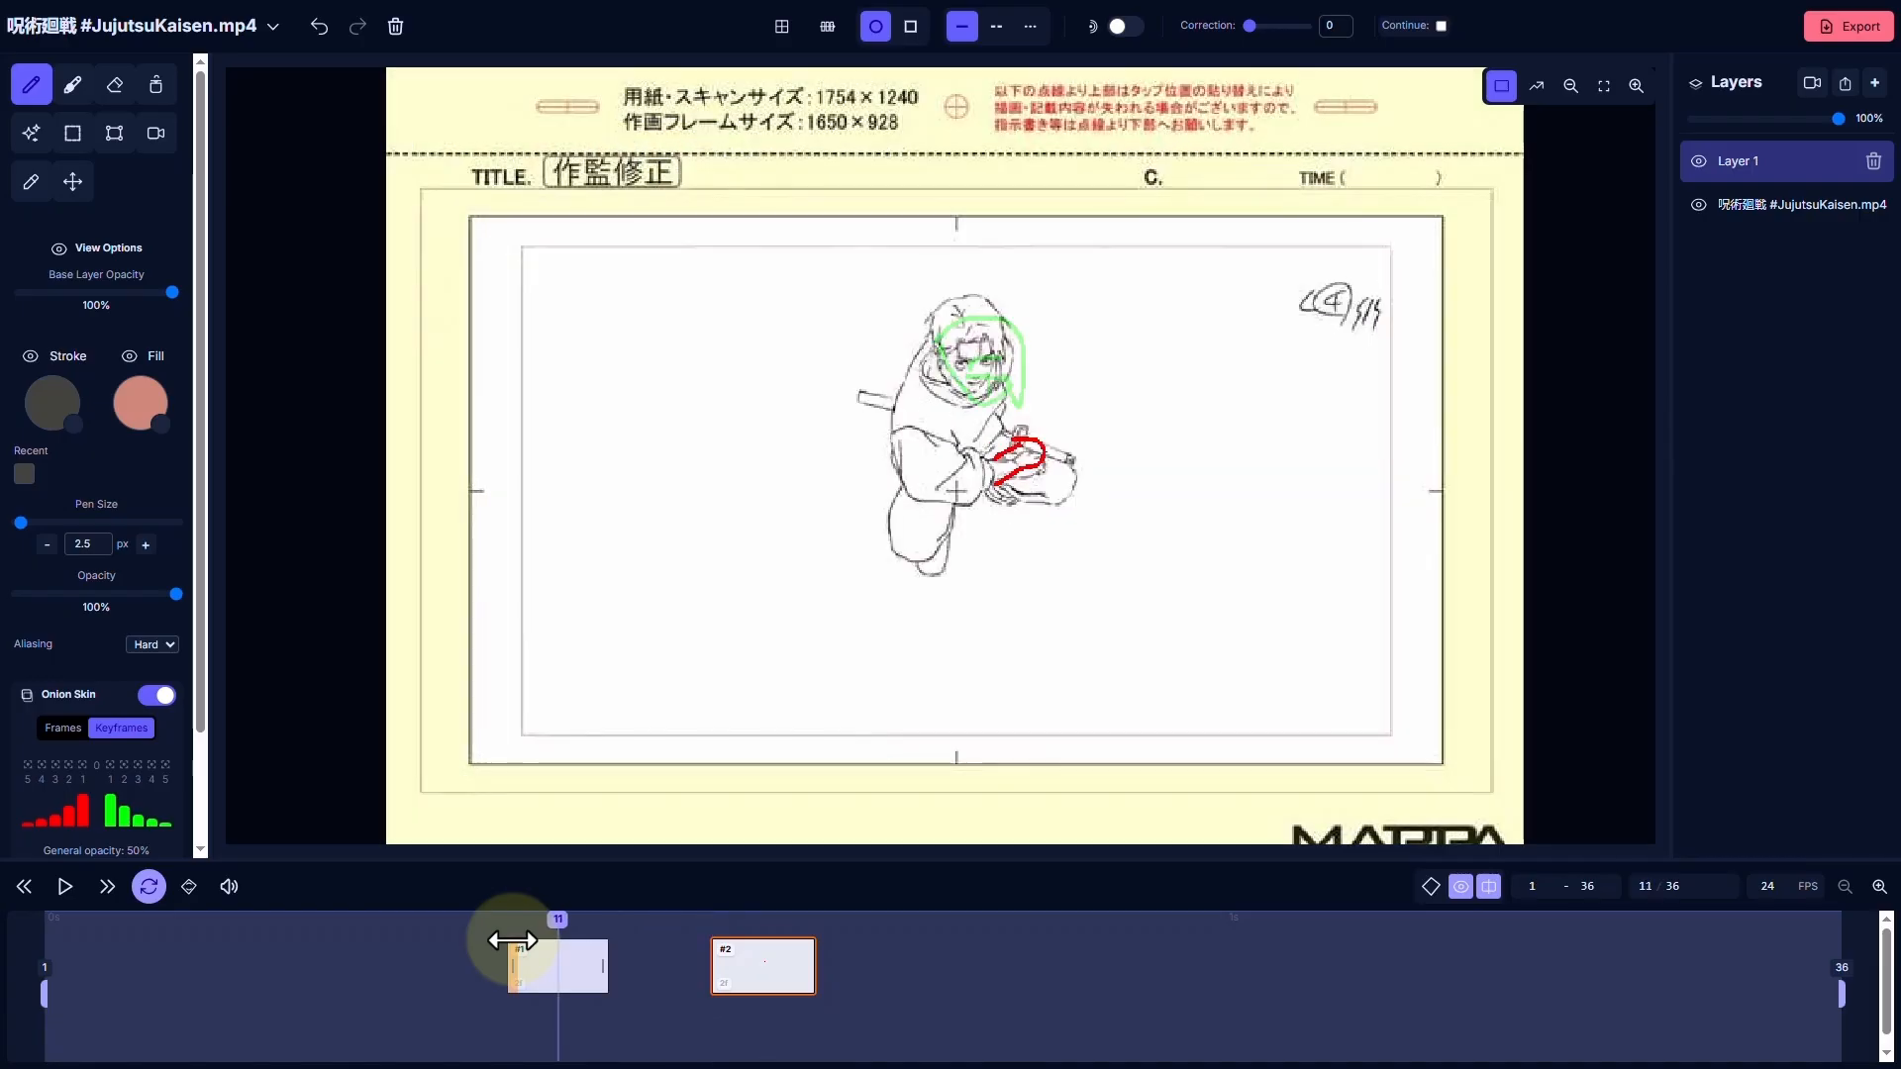
pyautogui.hotkey('ctrl', 'Left')
pyautogui.hotkey('ctrl', 'Right')
pyautogui.hotkey('ctrl', 'Left')
pyautogui.hotkey('ctrl', 'Right')
pyautogui.hotkey('ctrl', 'Left')
pyautogui.hotkey('ctrl', 'Right')
pyautogui.hotkey('ctrl', 'Left')
pyautogui.hotkey('ctrl', 'Right')
pyautogui.hotkey('ctrl', 'Left')
pyautogui.hotkey('ctrl', 'Right')
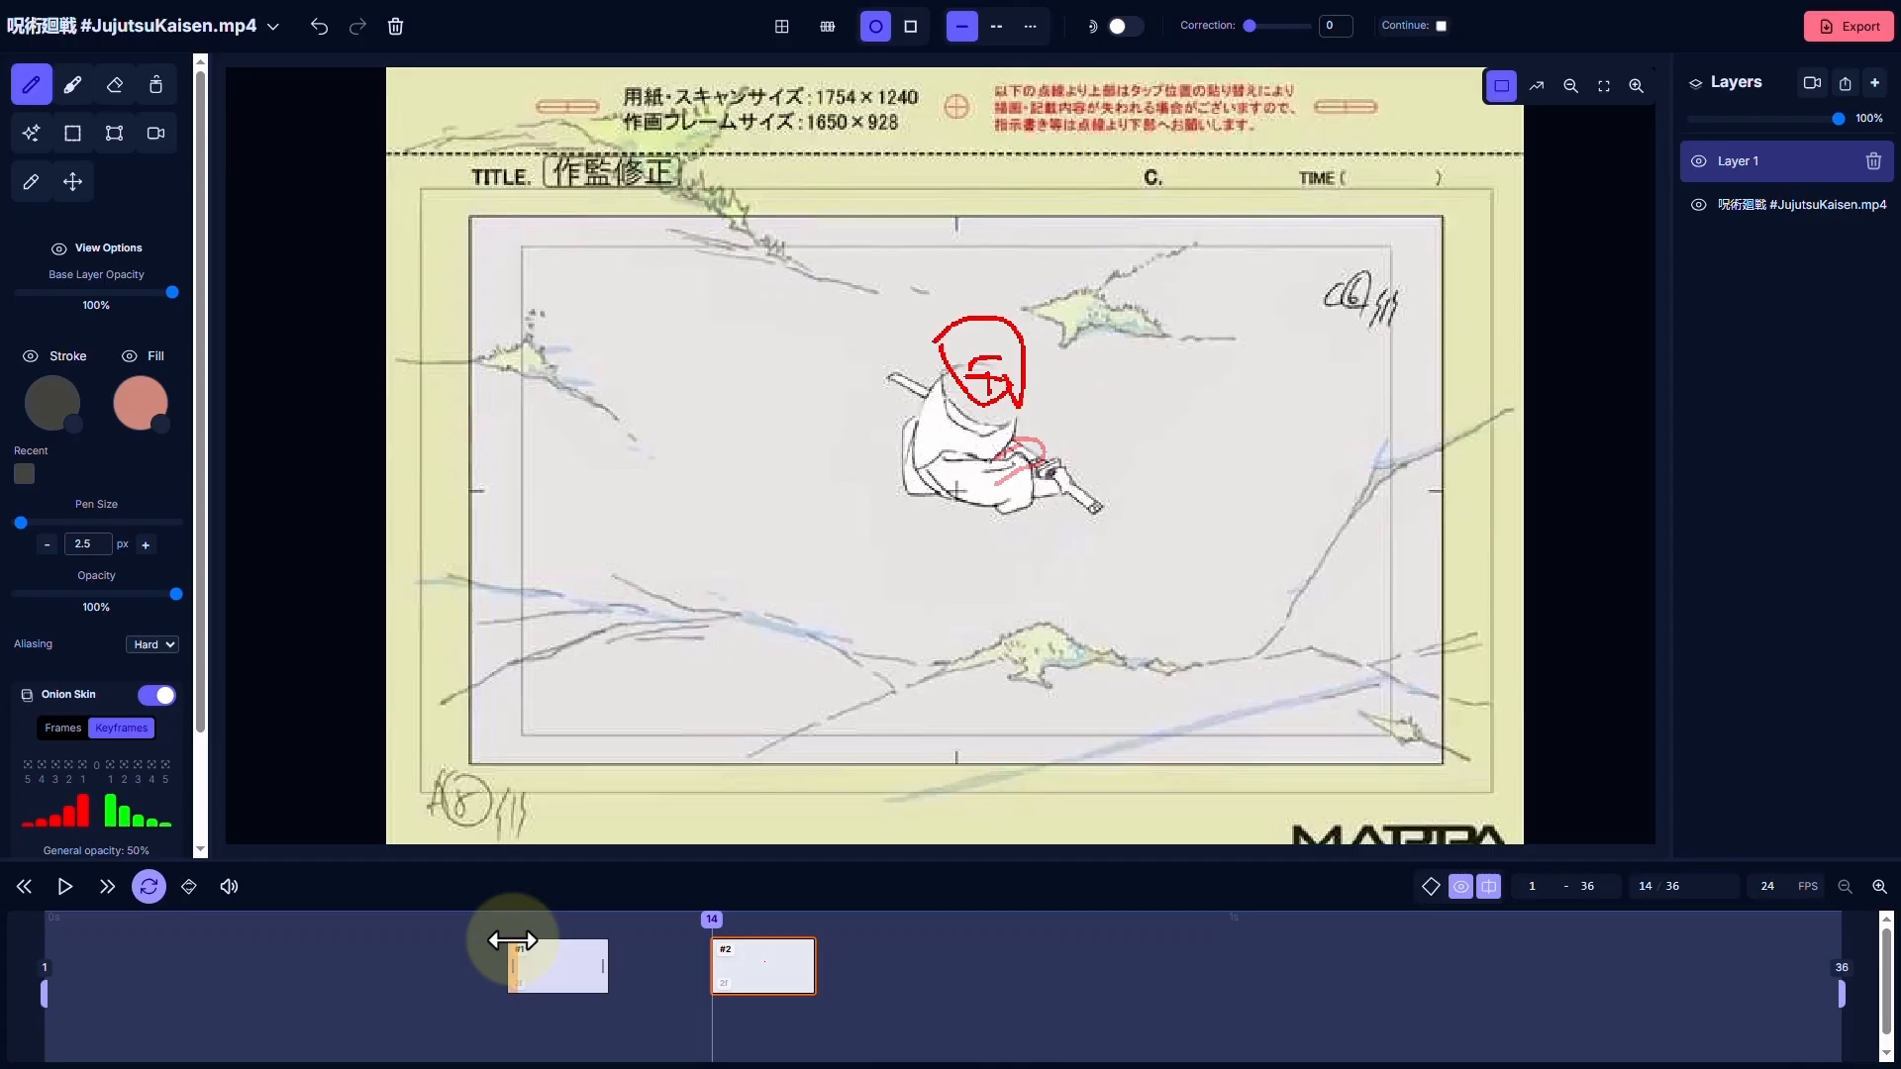
pyautogui.hotkey('ctrl', 'Left')
# - Turn off the onion skin and toggle Layer 1's visibility repeatedly, leaving the layer shown
pyautogui.press('o')
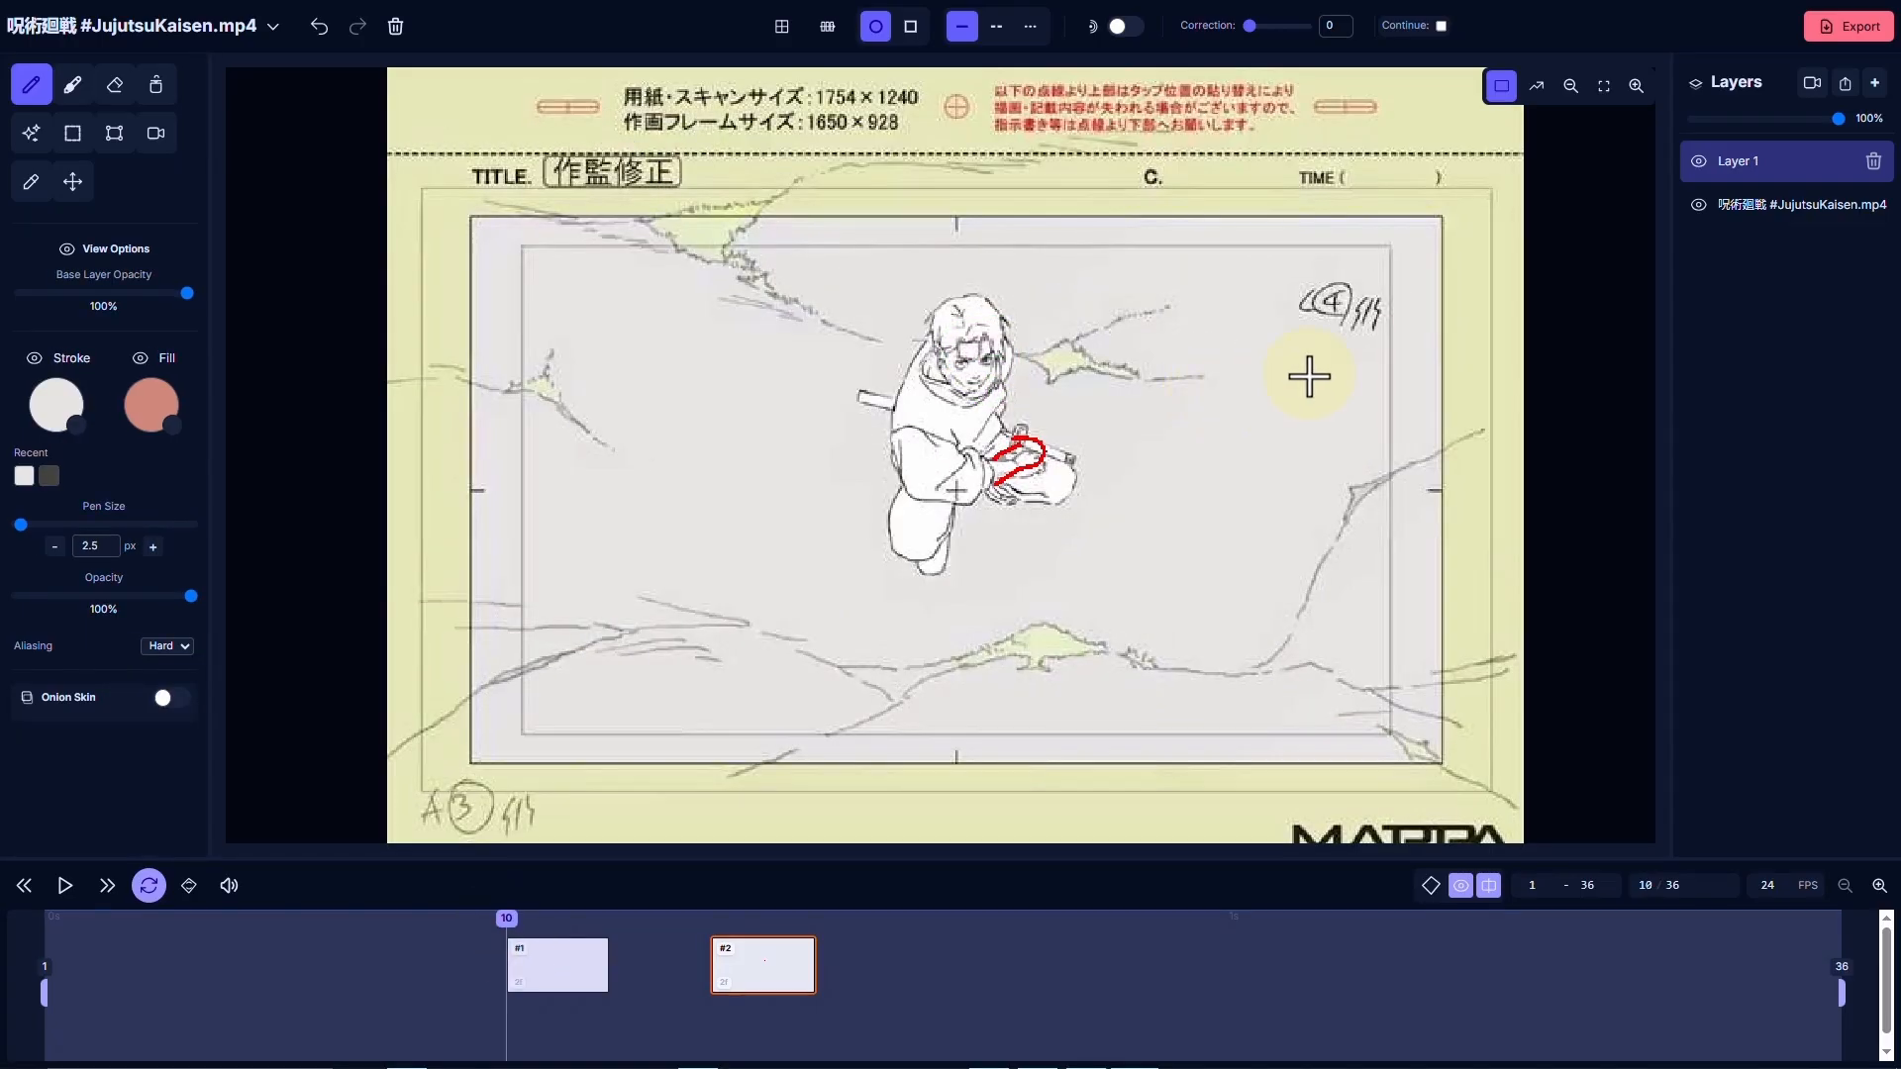
pyautogui.click(1699, 162)
pyautogui.click(1699, 162)
pyautogui.click(1699, 162)
pyautogui.click(1699, 162)
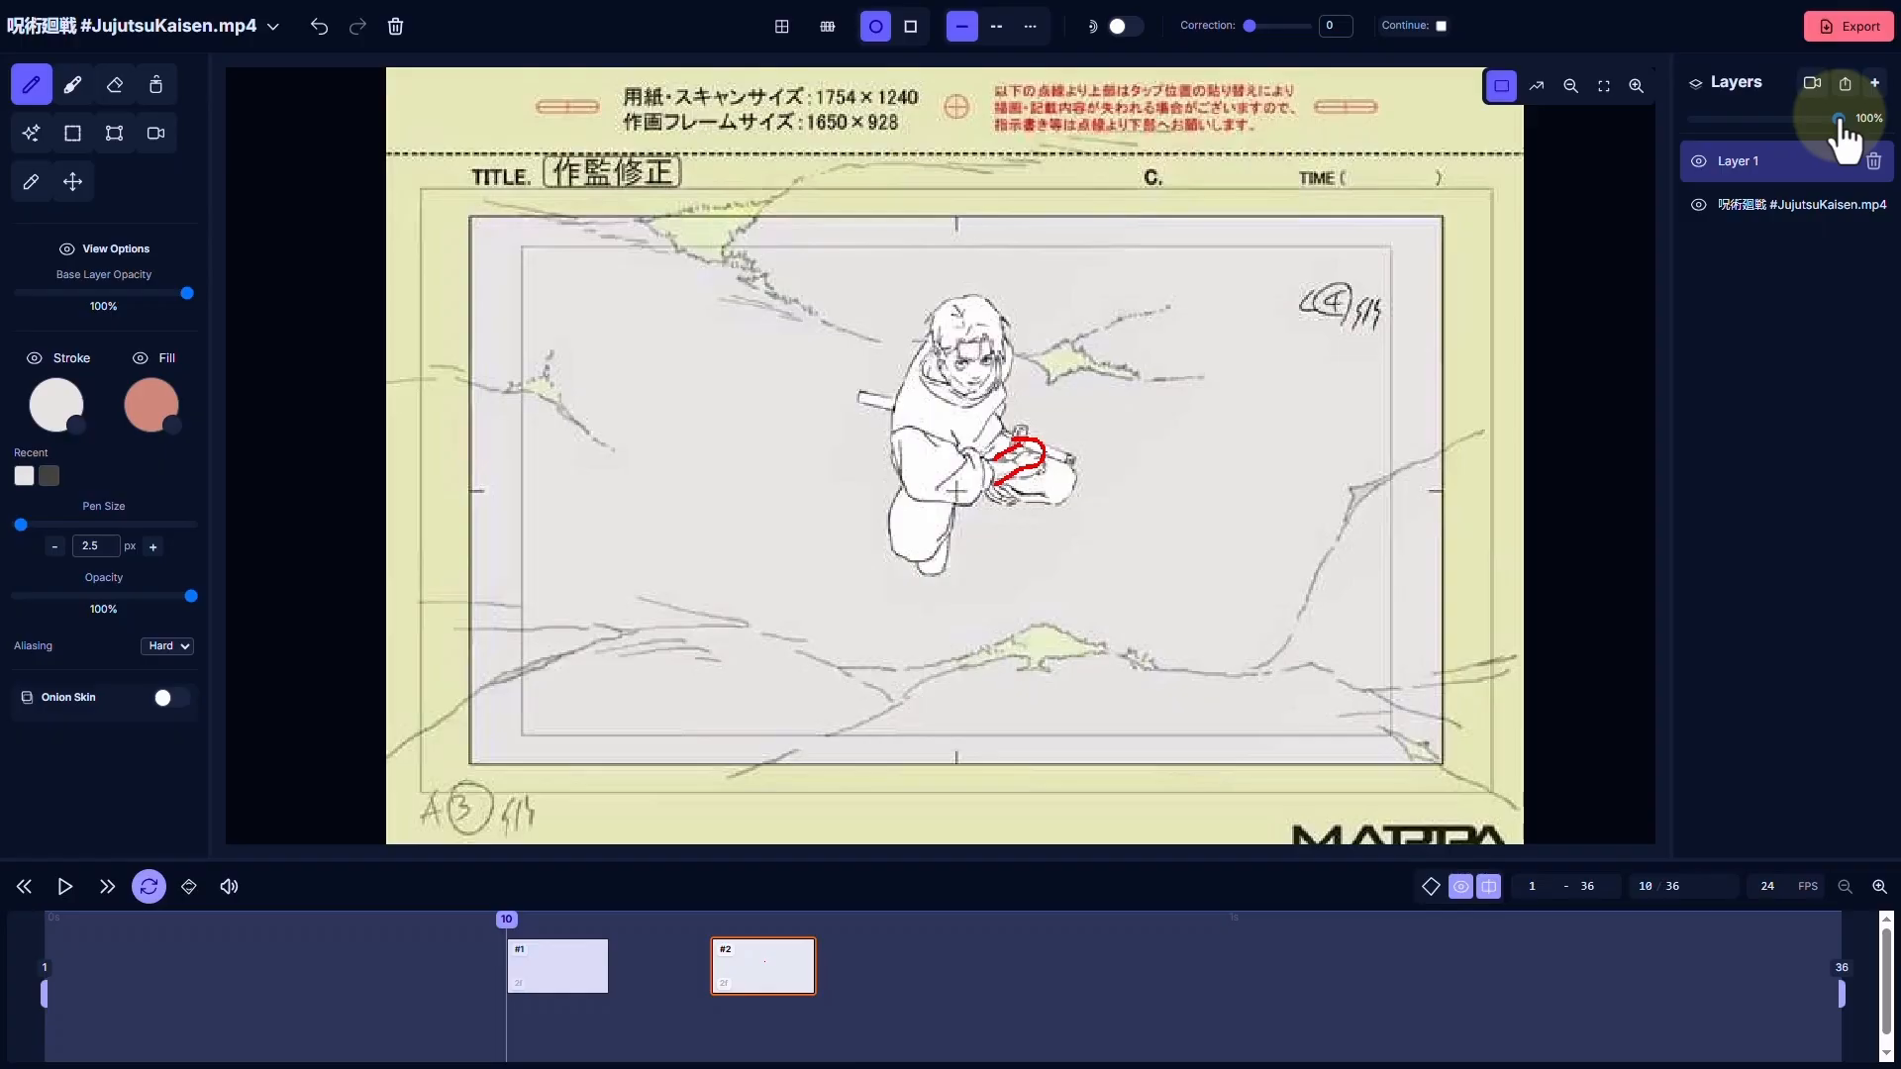
# - Try out Layer 1's opacity, leave it at 100%, and select the video layer
pyautogui.moveTo(1839, 118)
pyautogui.mouseDown()
pyautogui.moveTo(1737, 118)
pyautogui.moveTo(1869, 118)
pyautogui.mouseUp()
pyautogui.click(1792, 200)
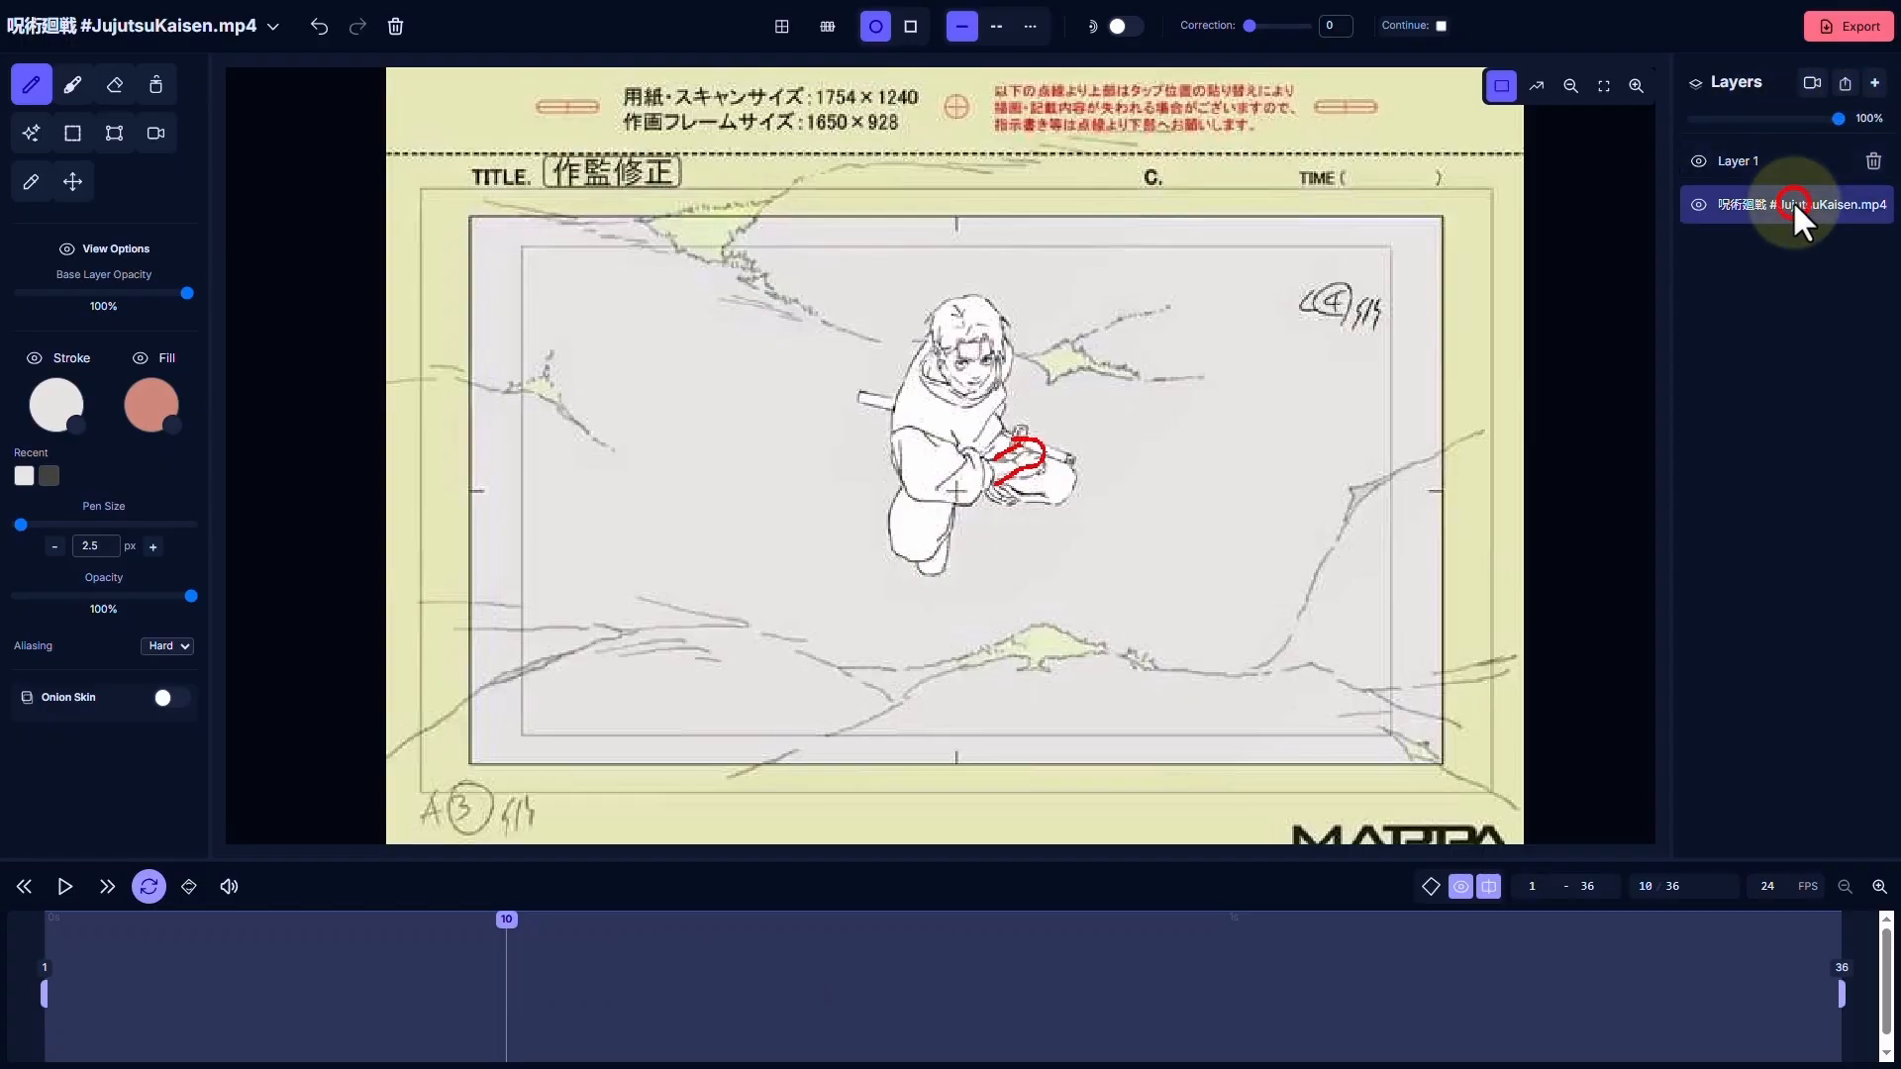
# - Select Layer 1 and review the available export formats without exporting anything
pyautogui.click(1800, 156)
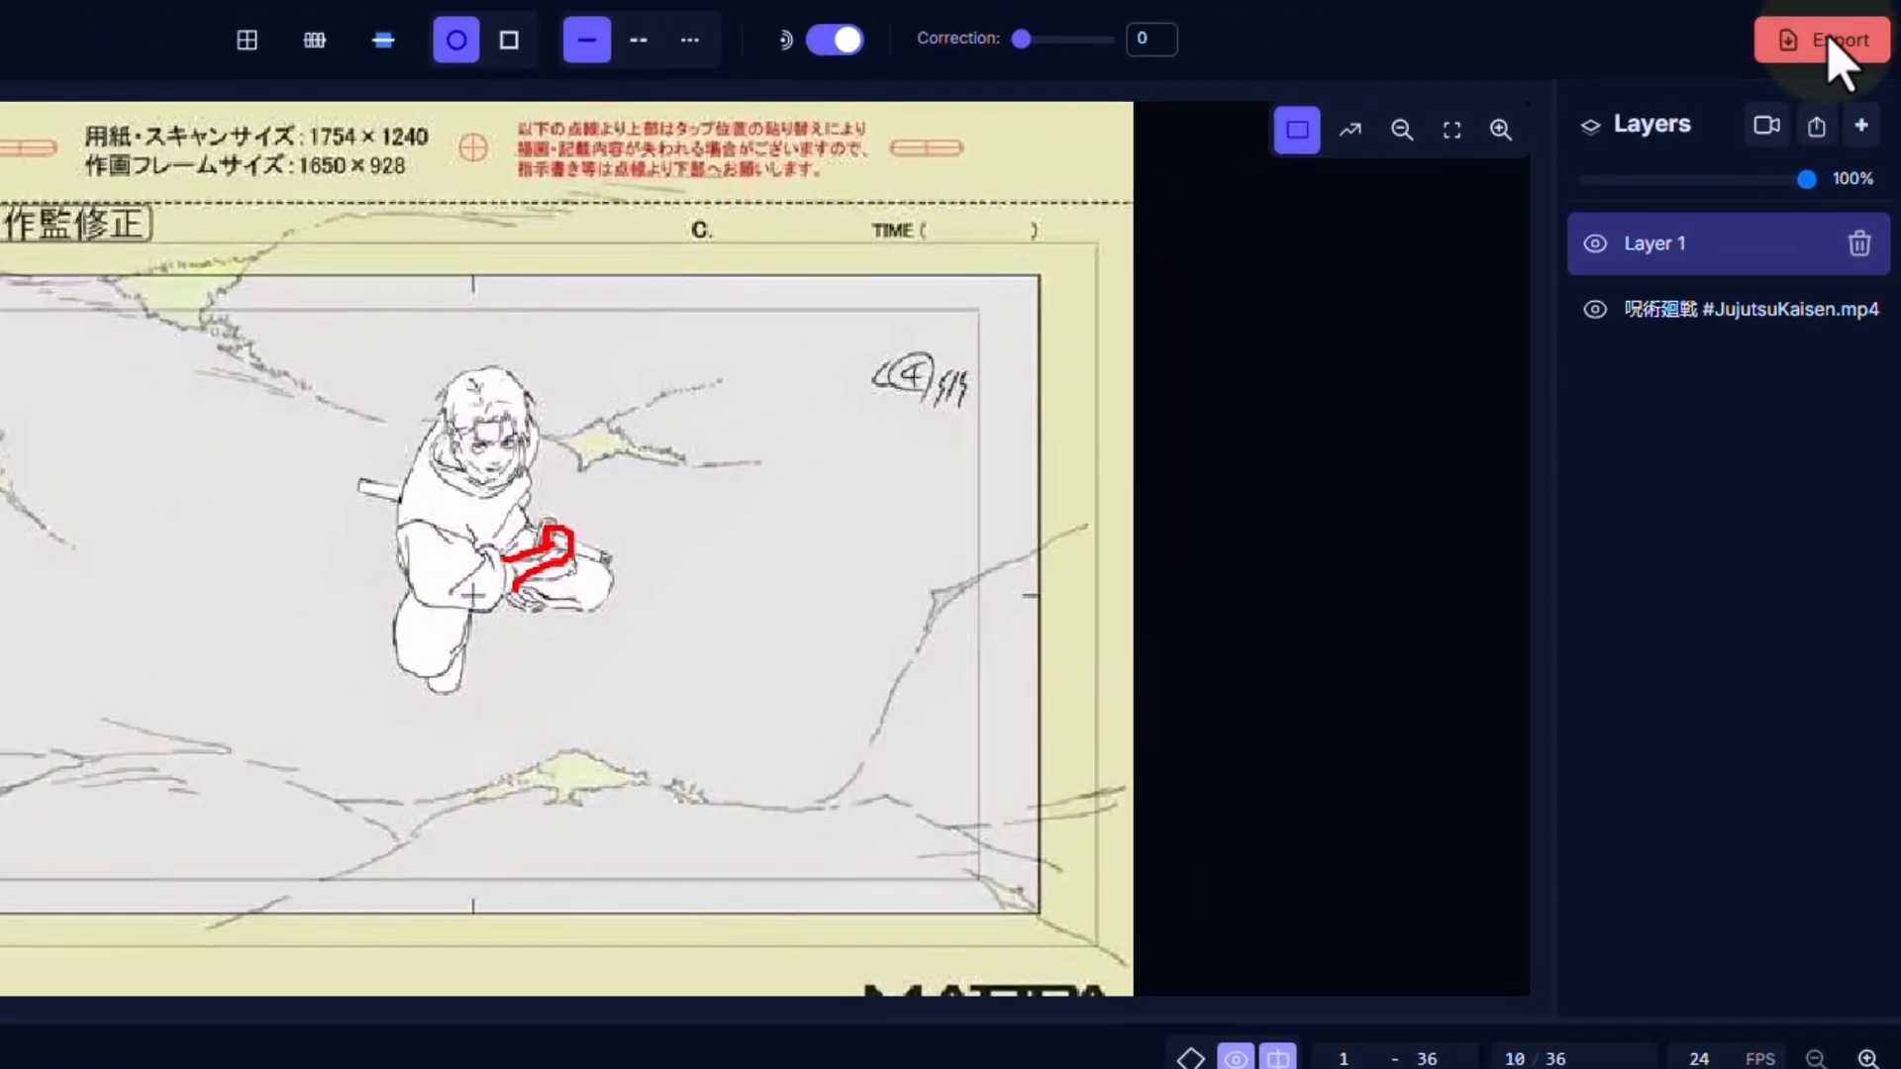
pyautogui.click(1852, 25)
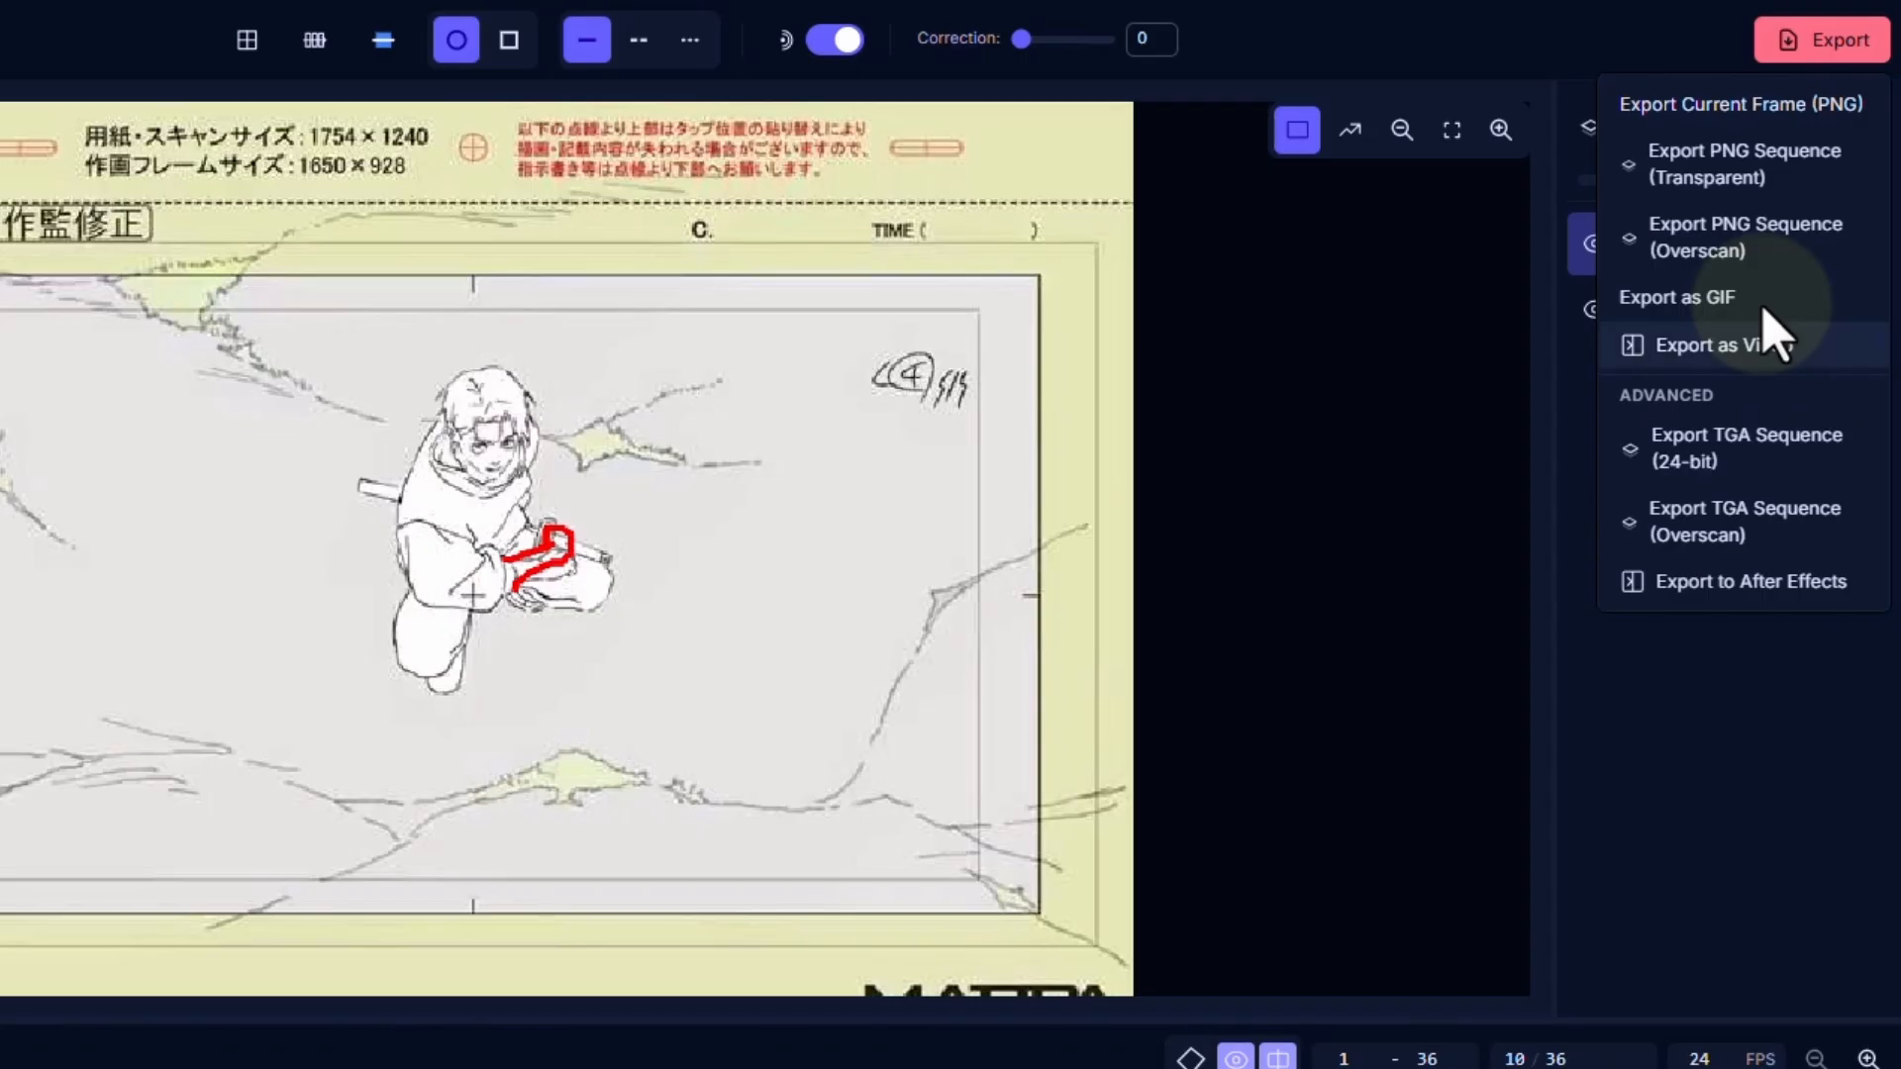
pyautogui.click(1515, 52)
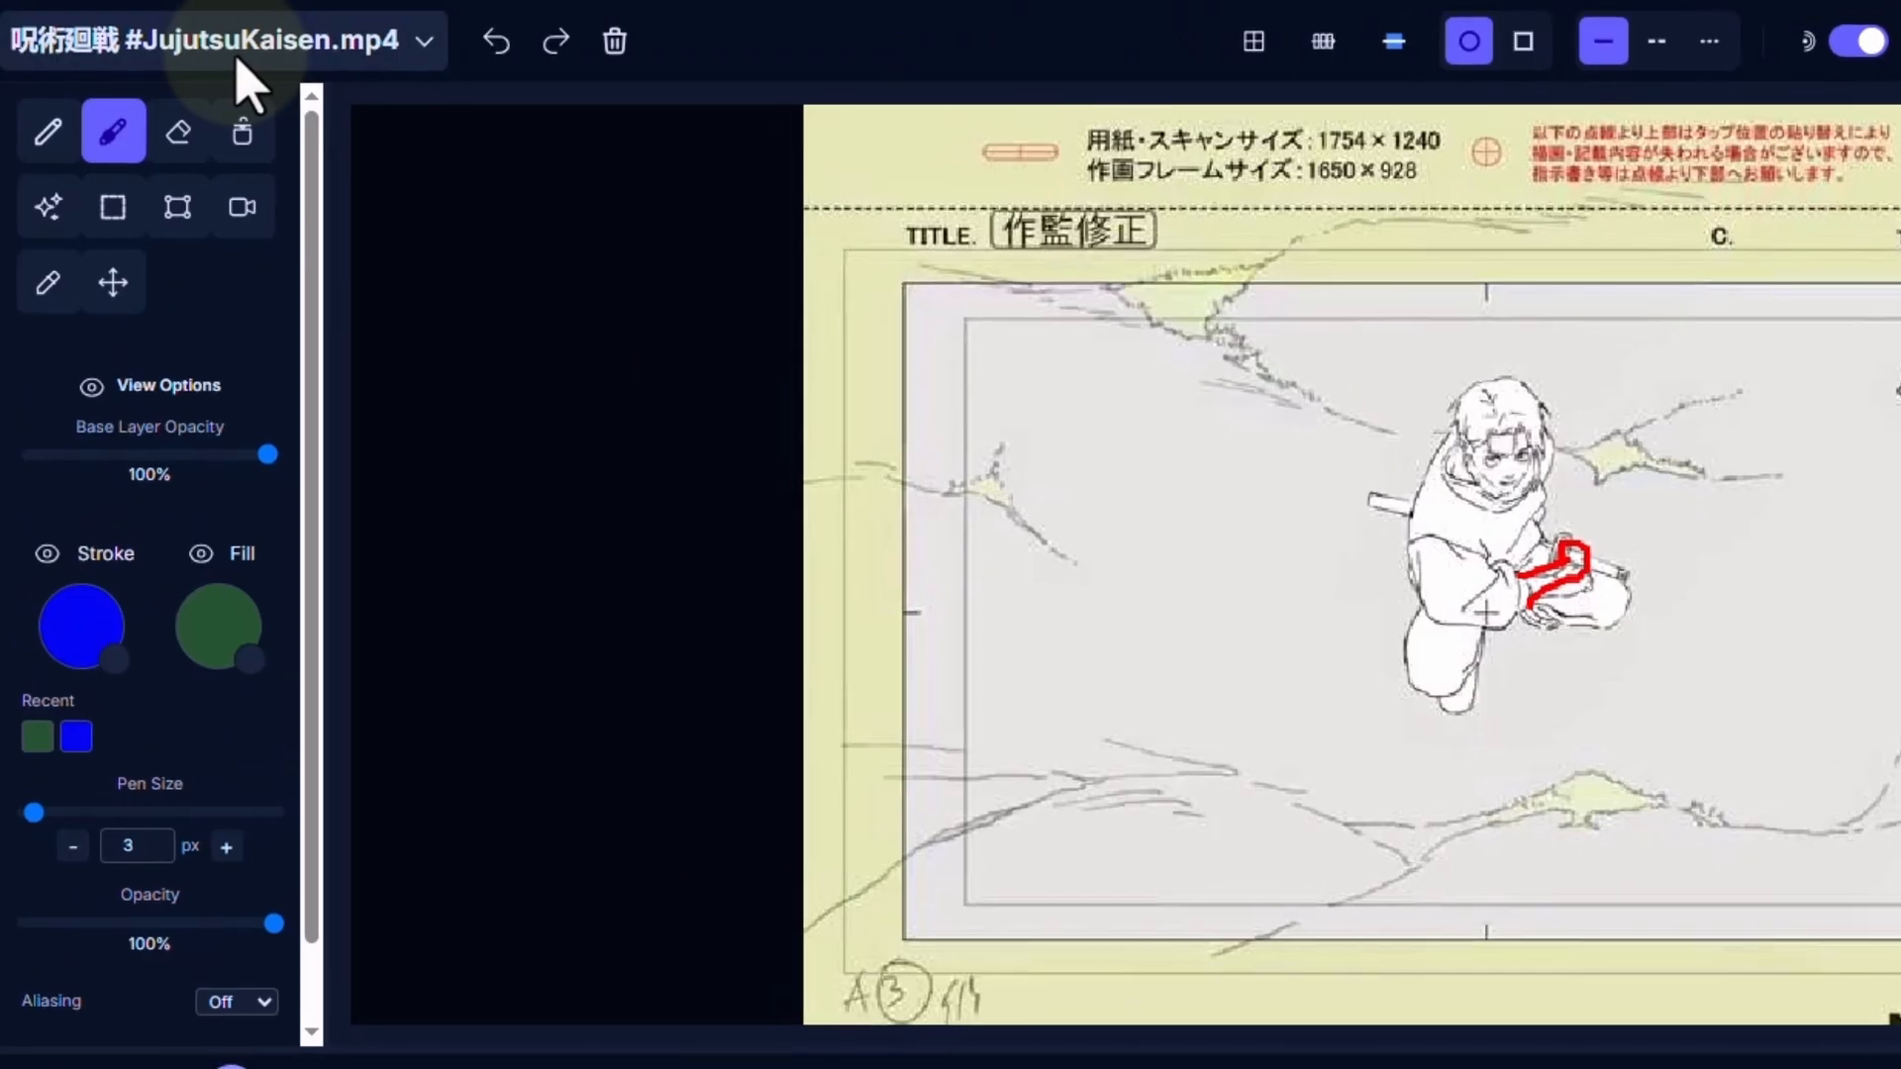
# - Exit the current video project to the start screen, discarding its unsaved changes
pyautogui.click(238, 60)
pyautogui.click(212, 220)
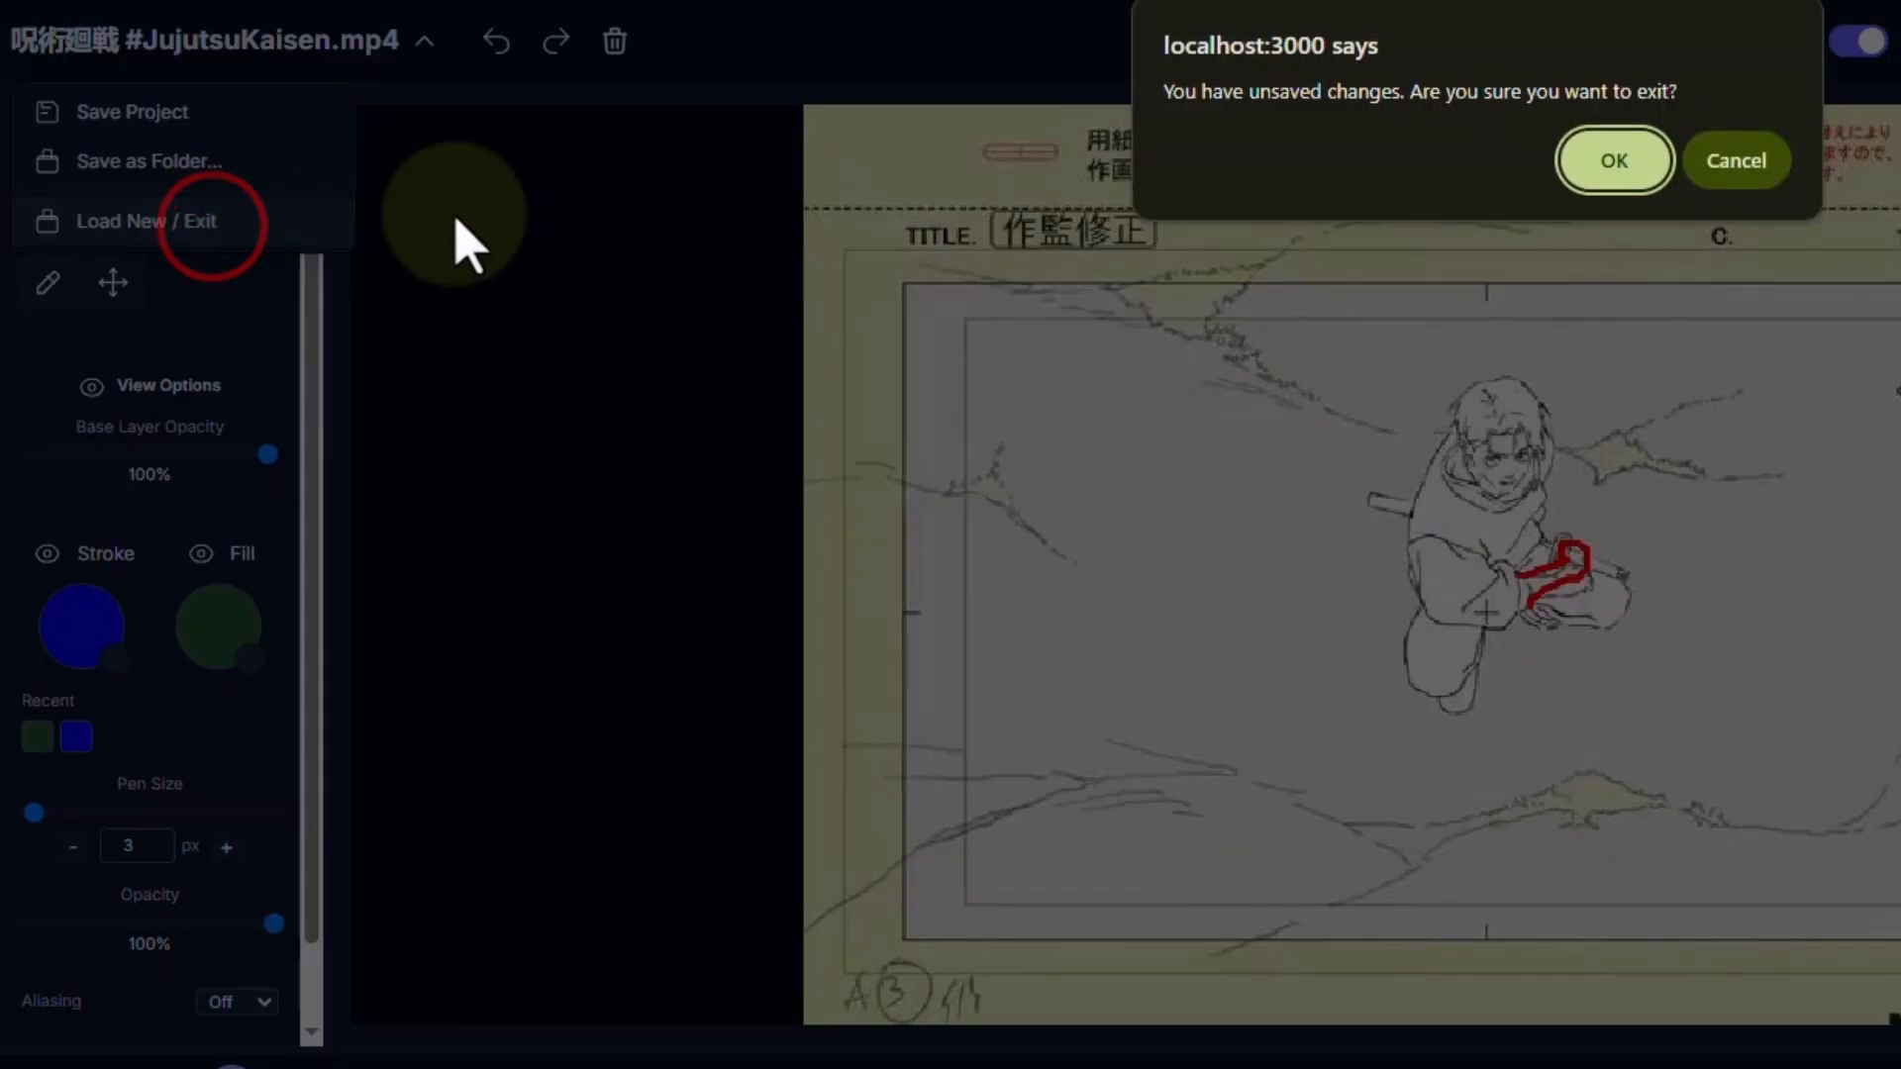
pyautogui.click(1637, 159)
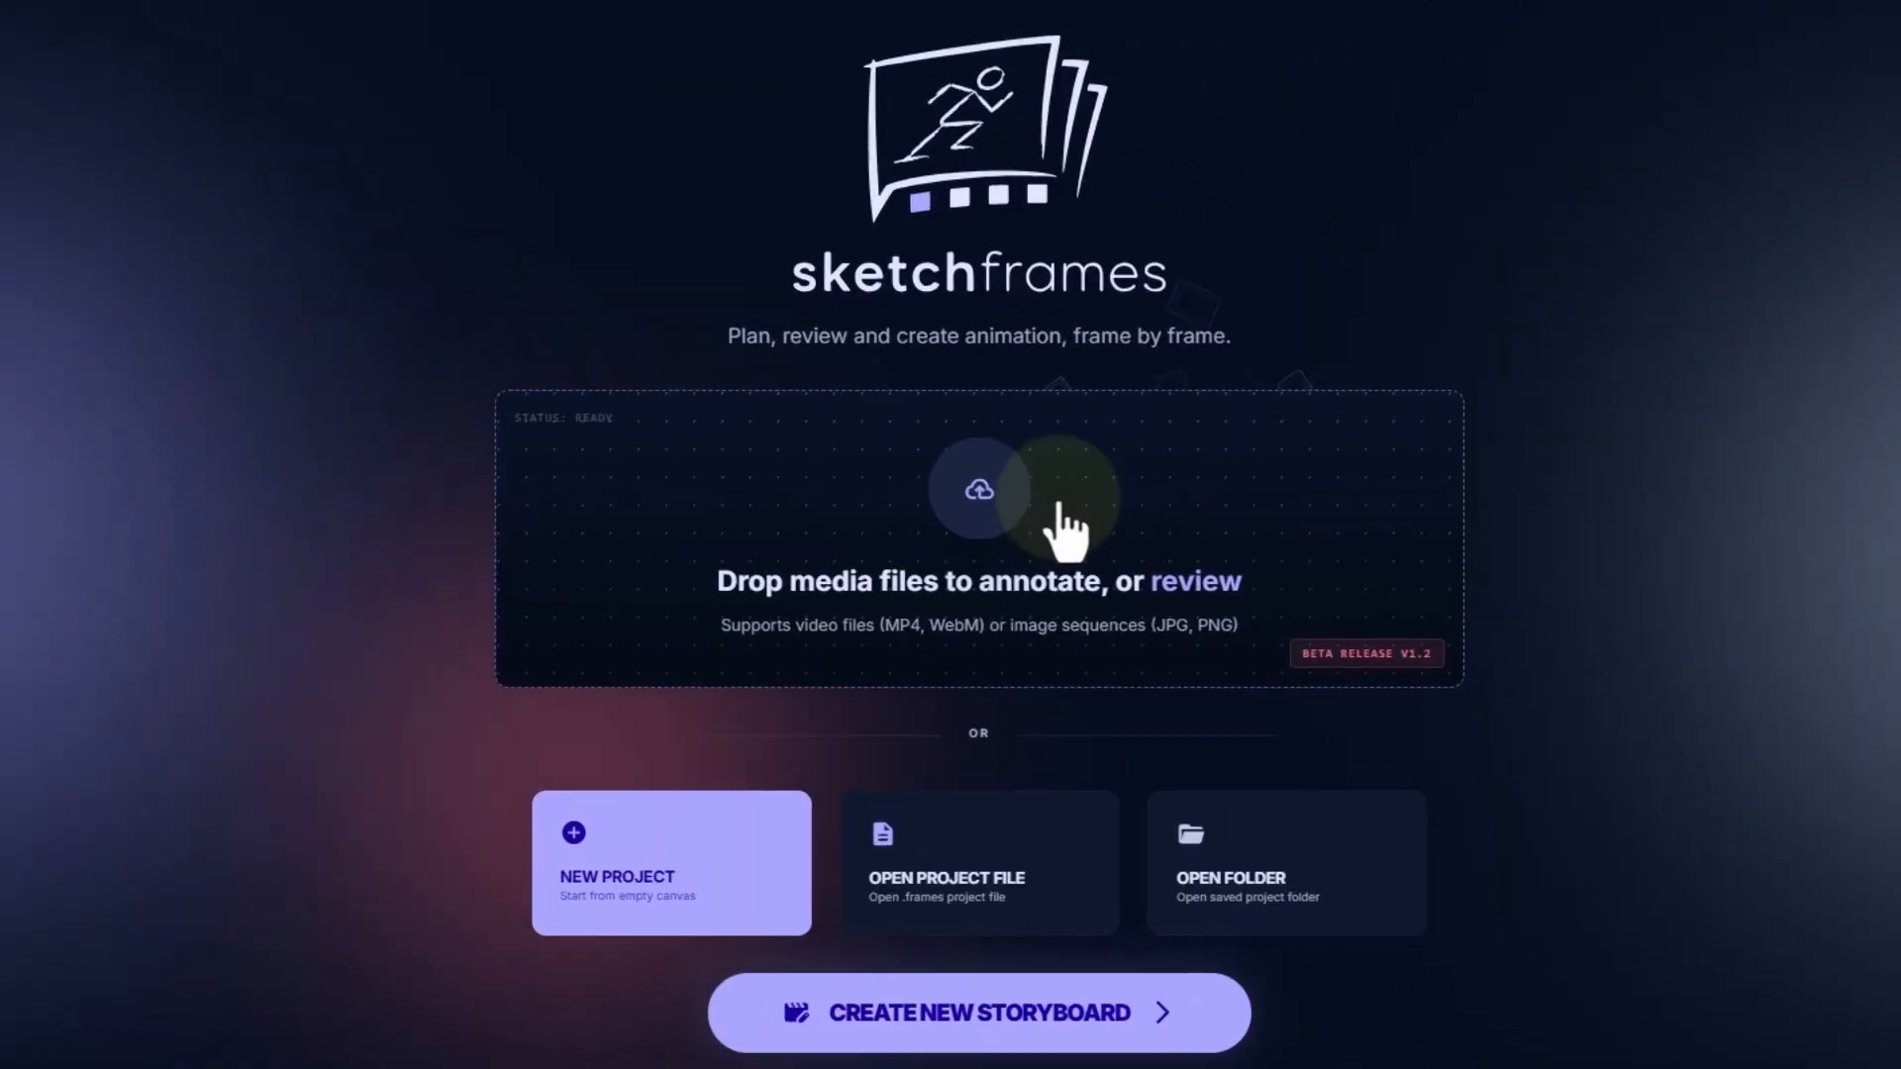
# - Load the whole image sequence from ezgif-frame-001.jpg to ezgif-frame-036.jpg out of the sequence folder as media to annotate
pyautogui.click(1007, 503)
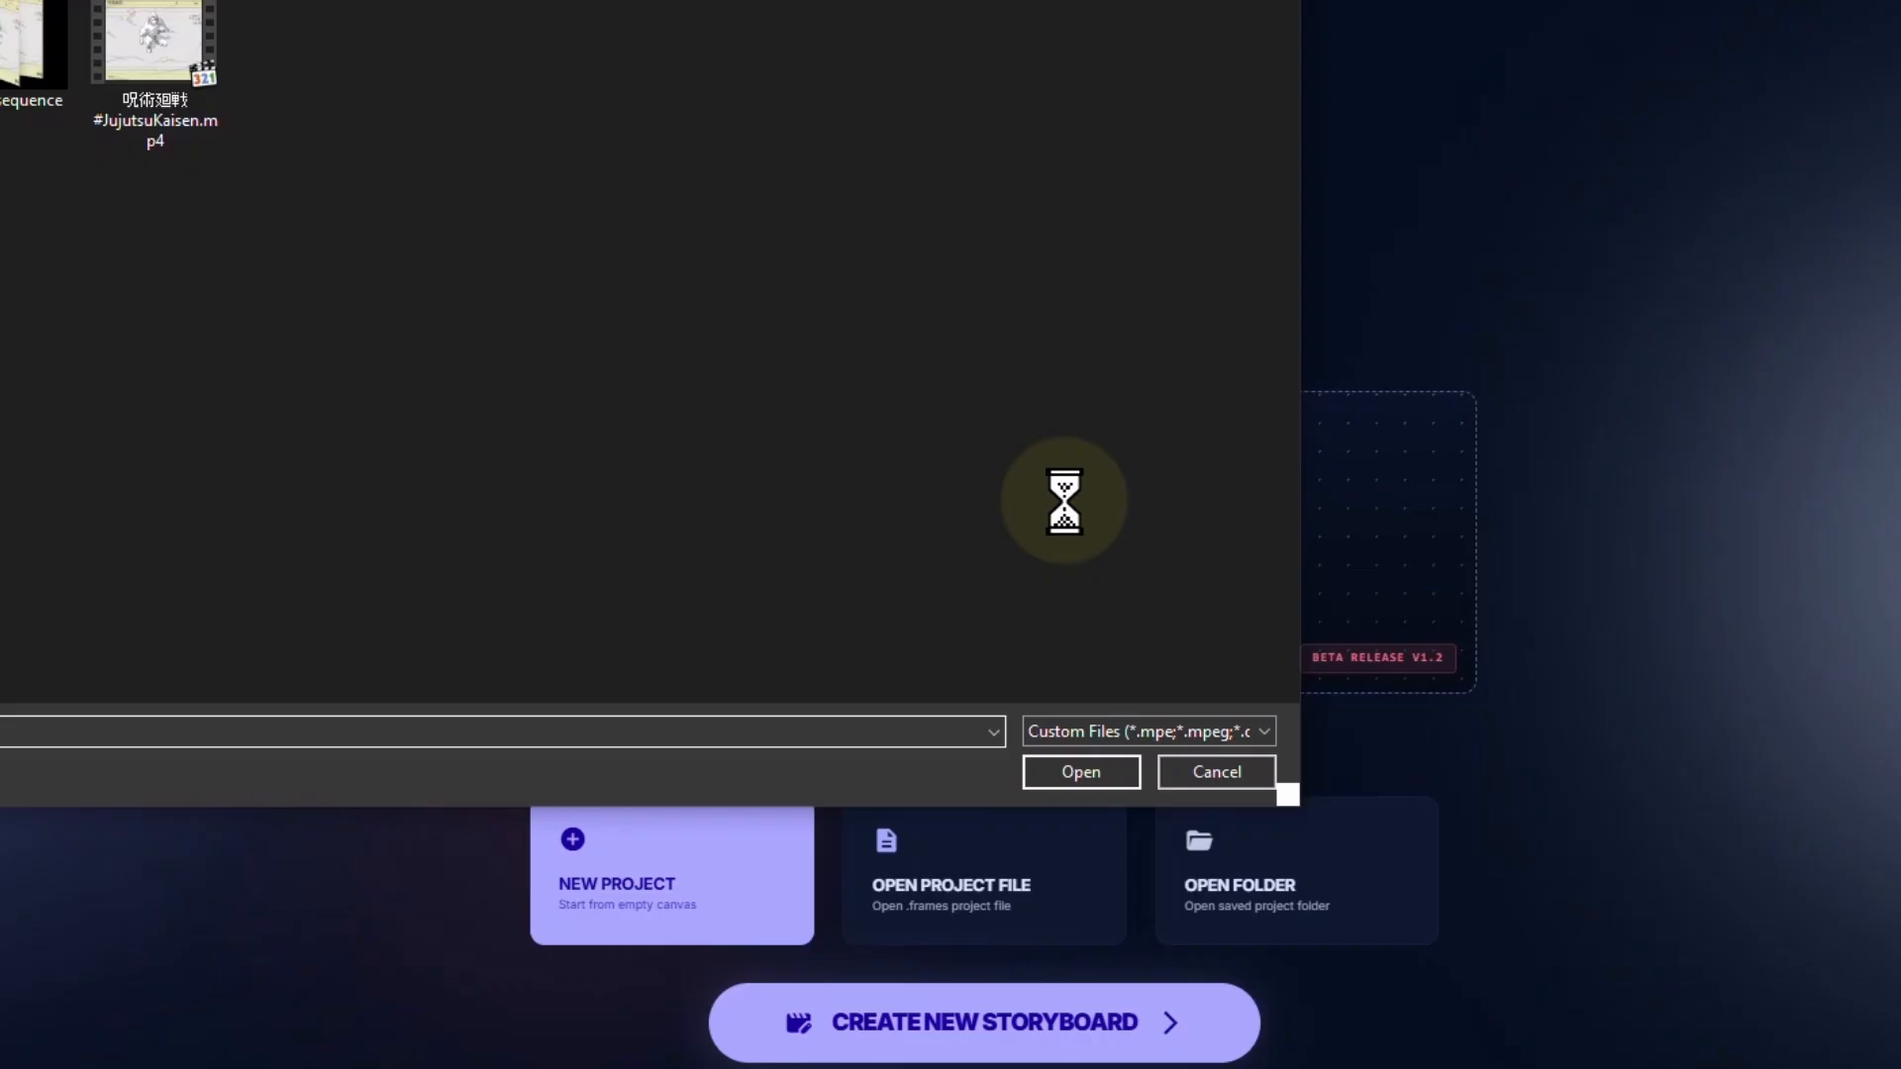
pyautogui.doubleClick(61, 72)
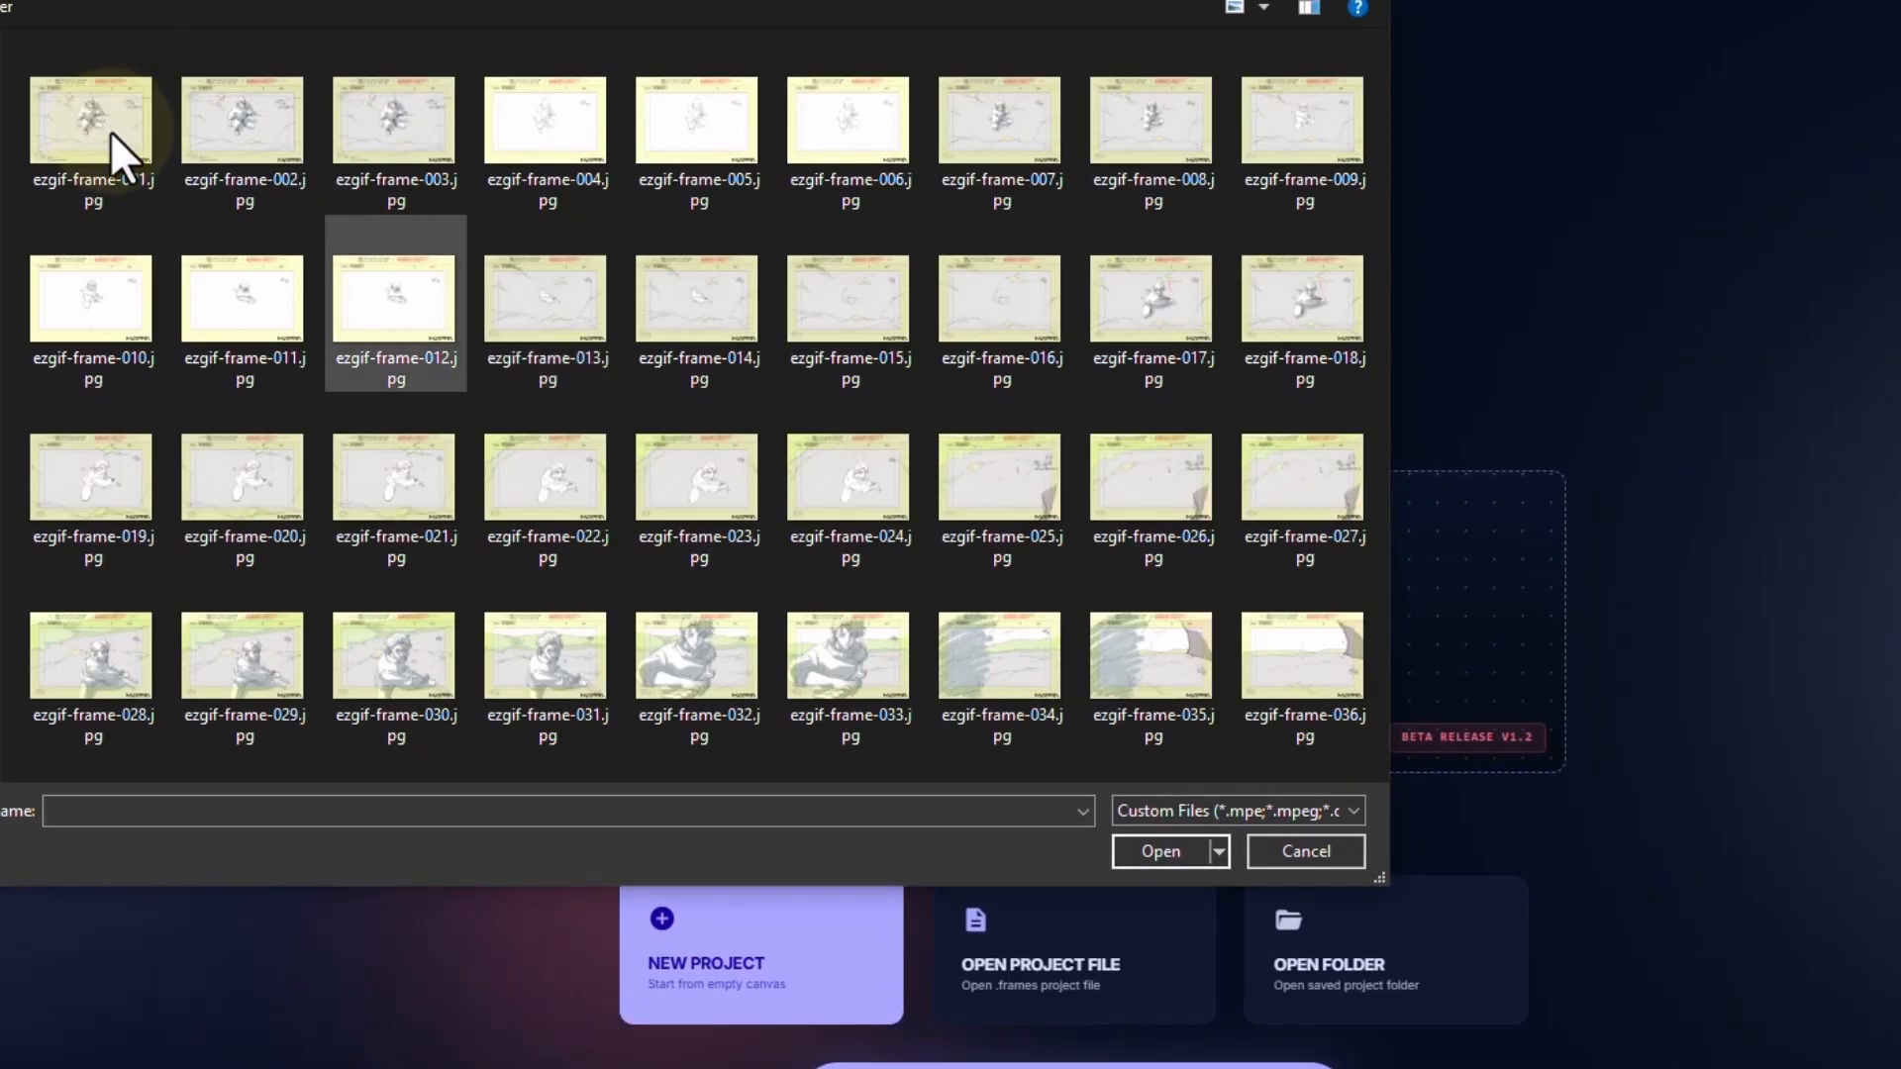
pyautogui.click(111, 141)
pyautogui.hotkey('ctrl', 'a')
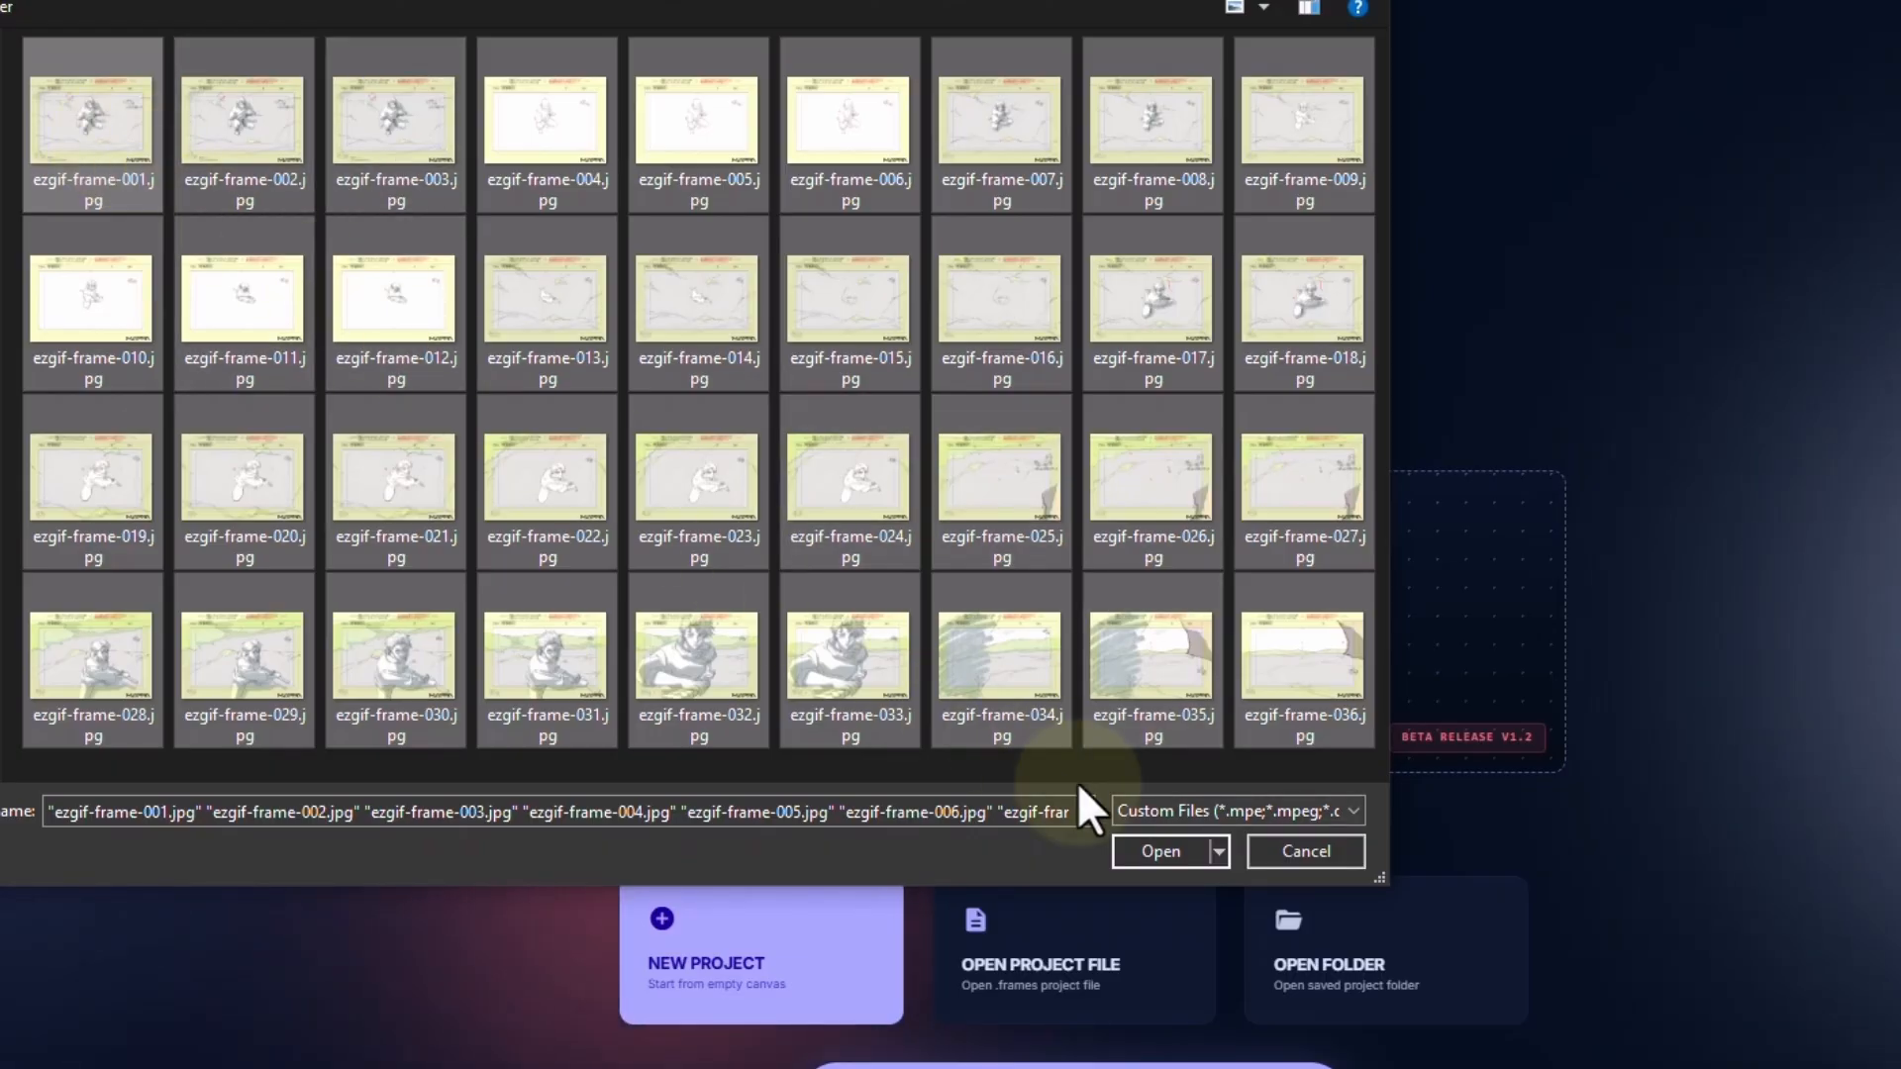
pyautogui.click(1178, 849)
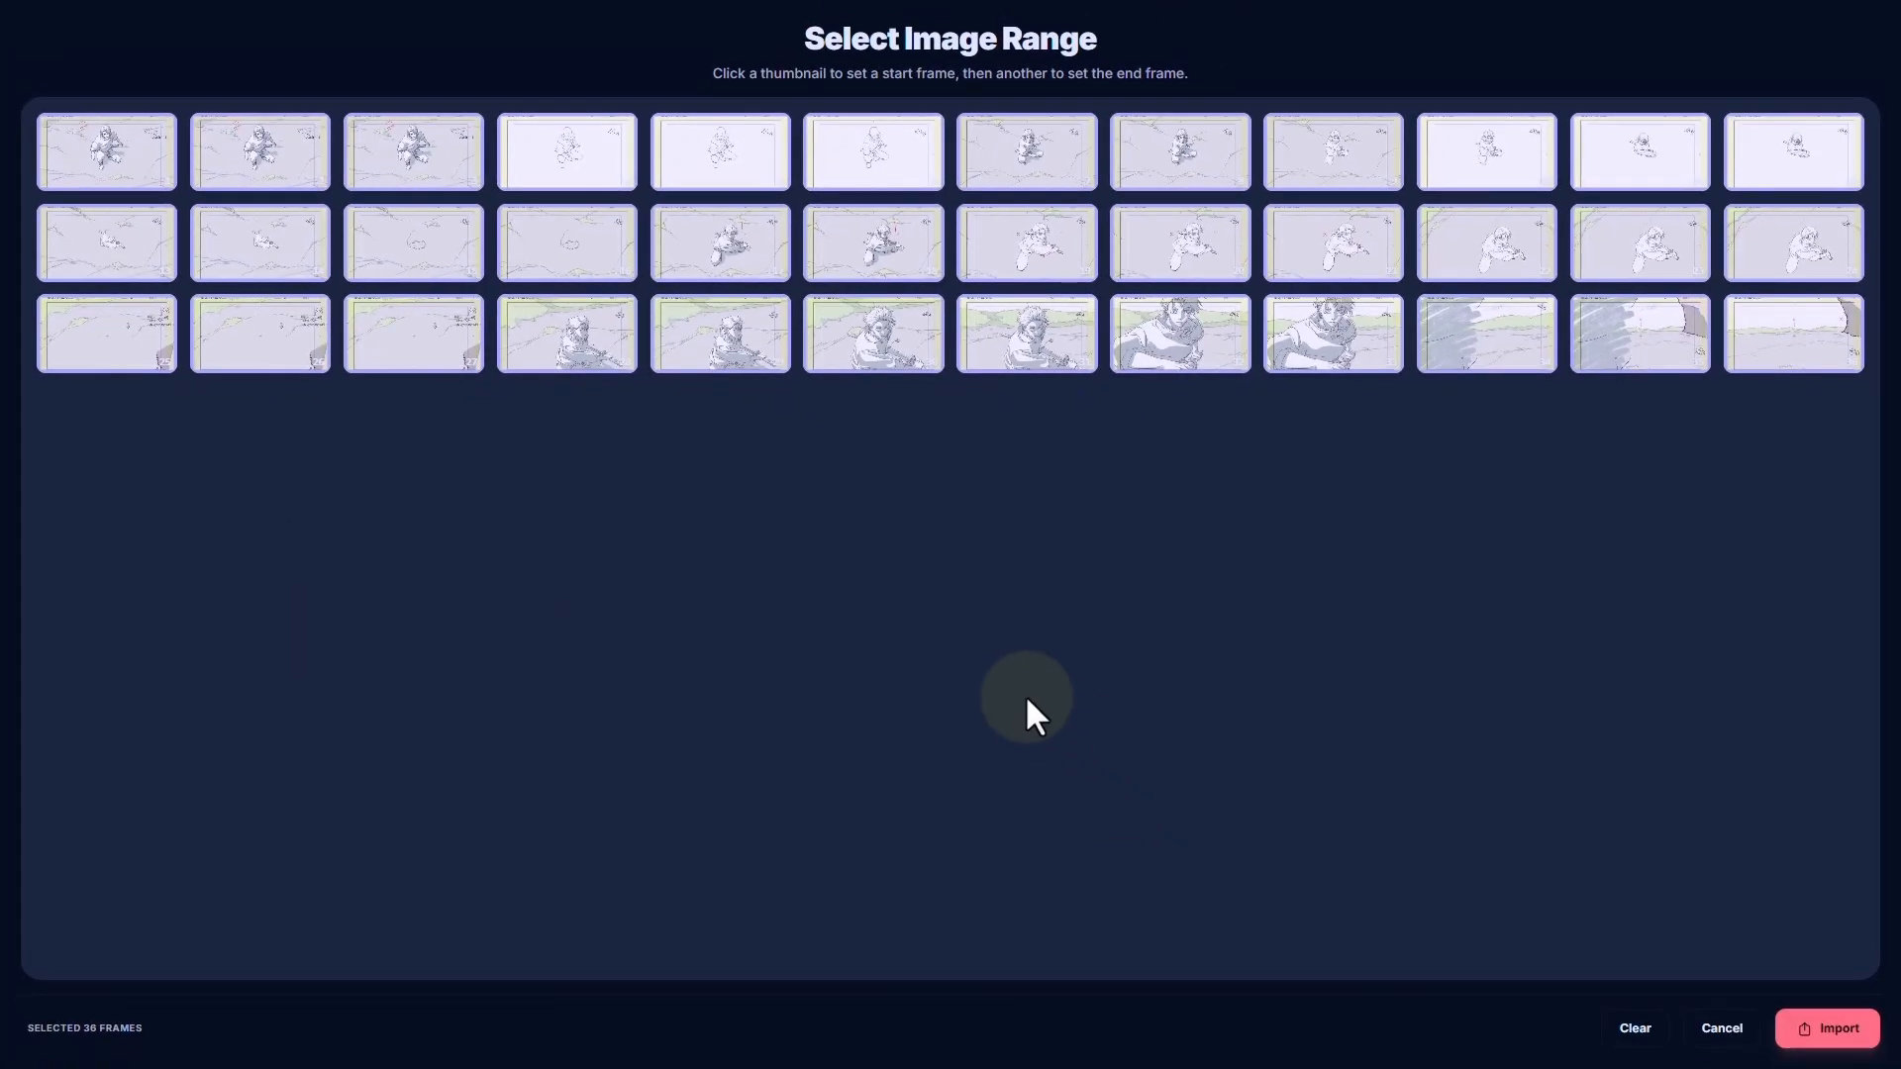
# - Try out short two-frame import ranges along the first row of thumbnails, such as frames 3 to 4 and 7 to 8
pyautogui.click(129, 143)
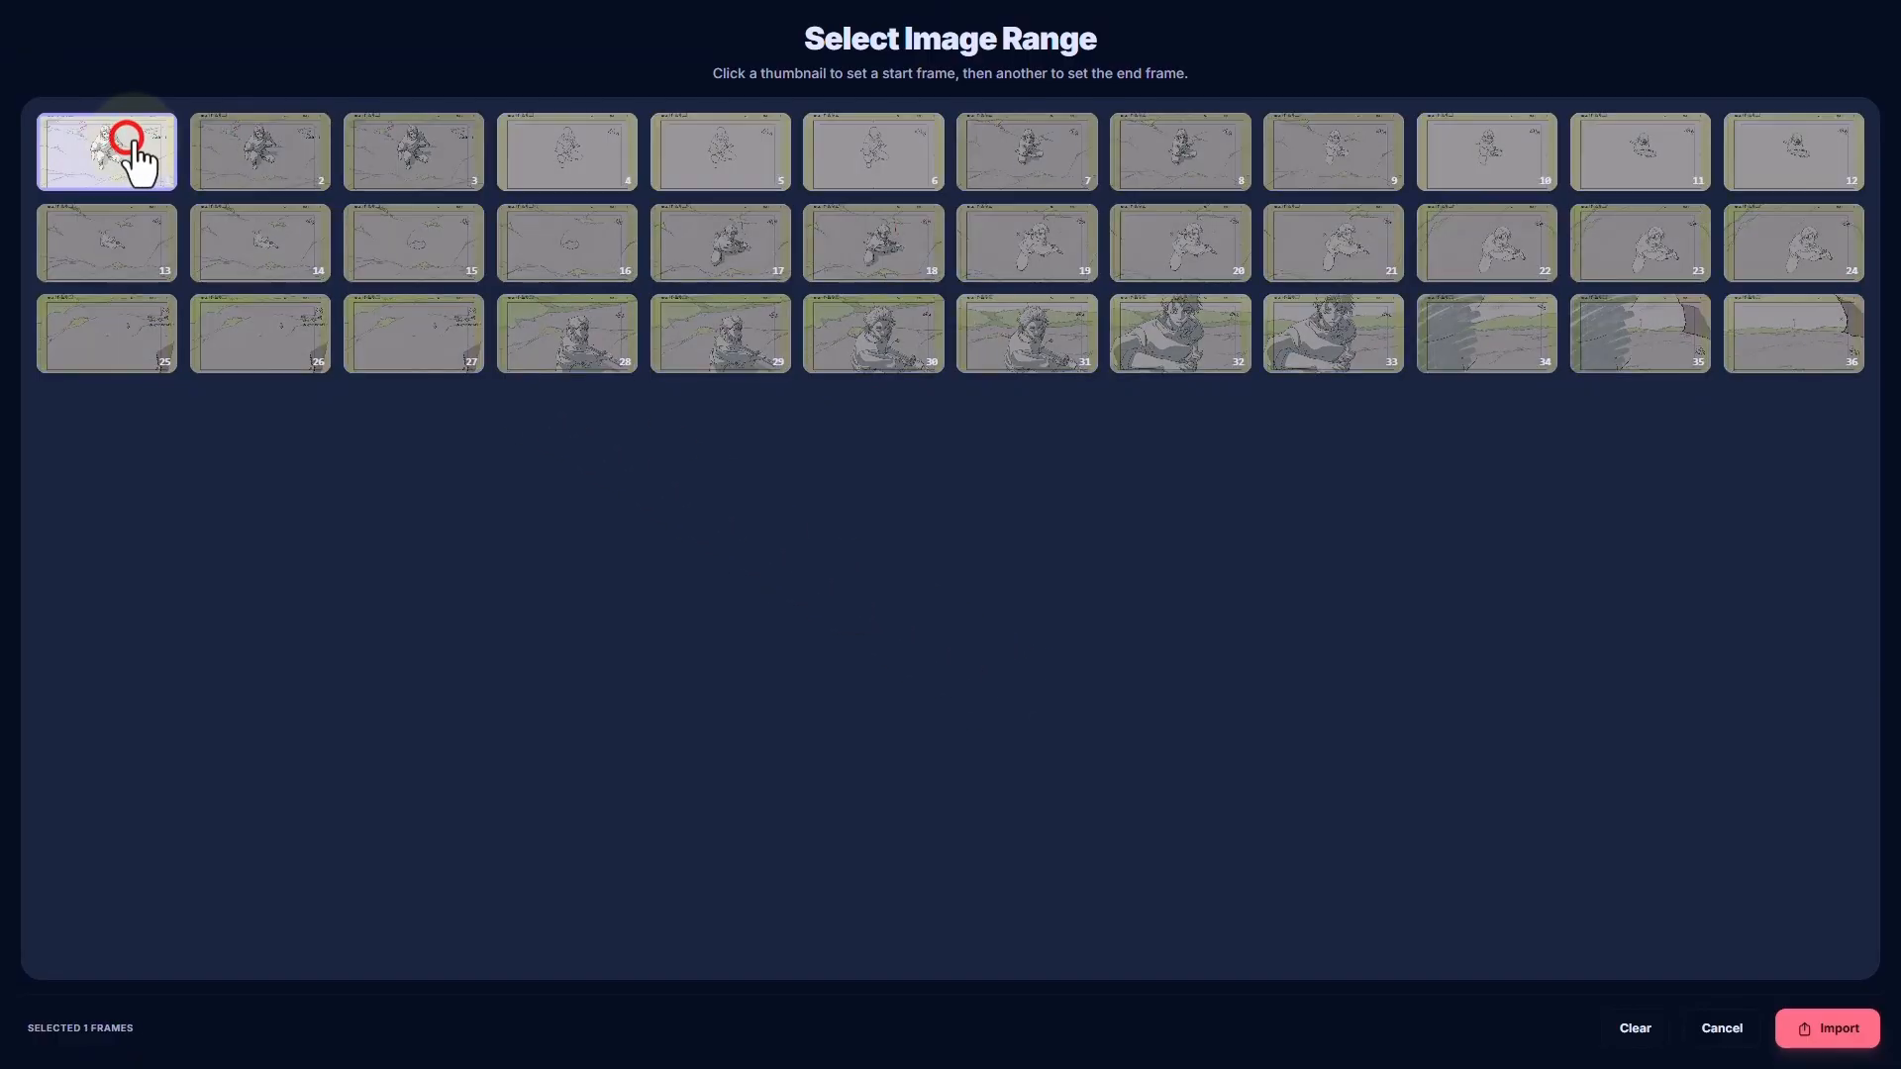
pyautogui.click(274, 156)
pyautogui.click(423, 151)
pyautogui.click(574, 156)
pyautogui.click(735, 153)
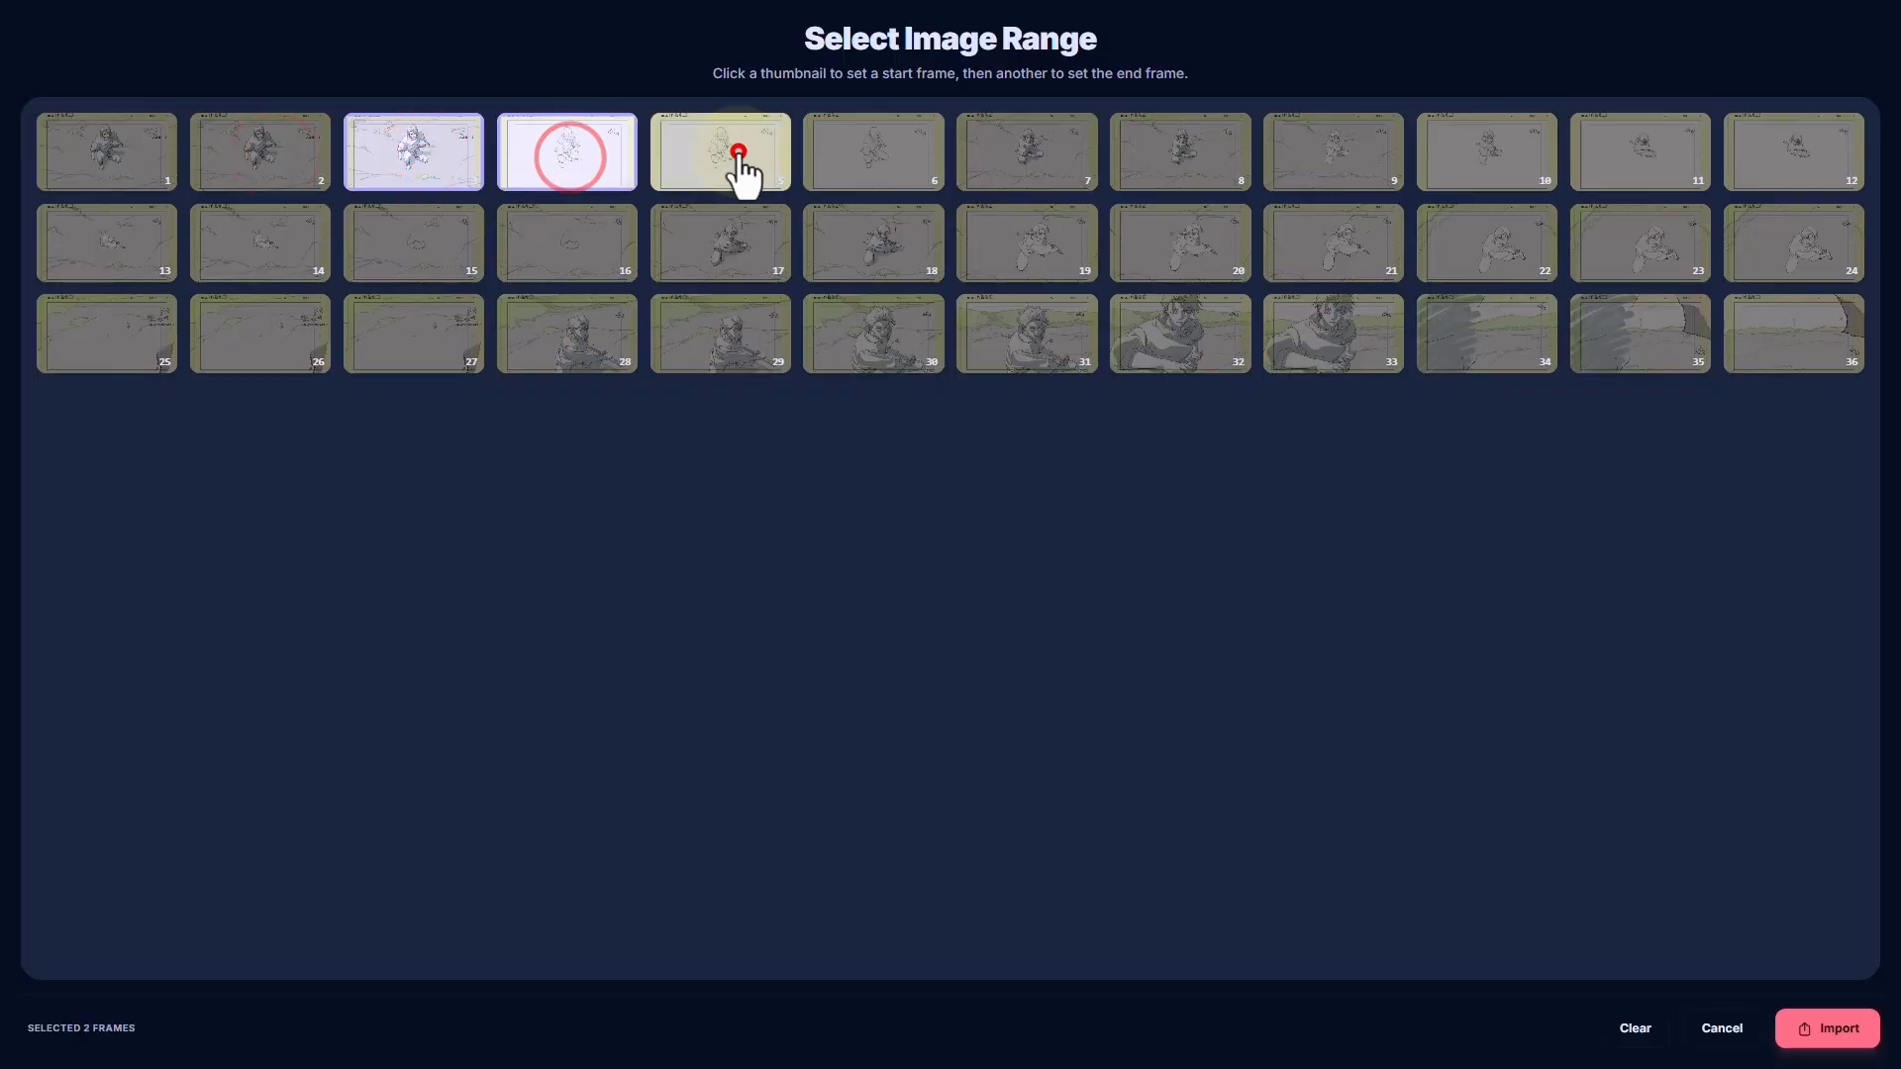
pyautogui.click(936, 159)
pyautogui.click(1064, 158)
pyautogui.click(1192, 157)
pyautogui.click(1401, 158)
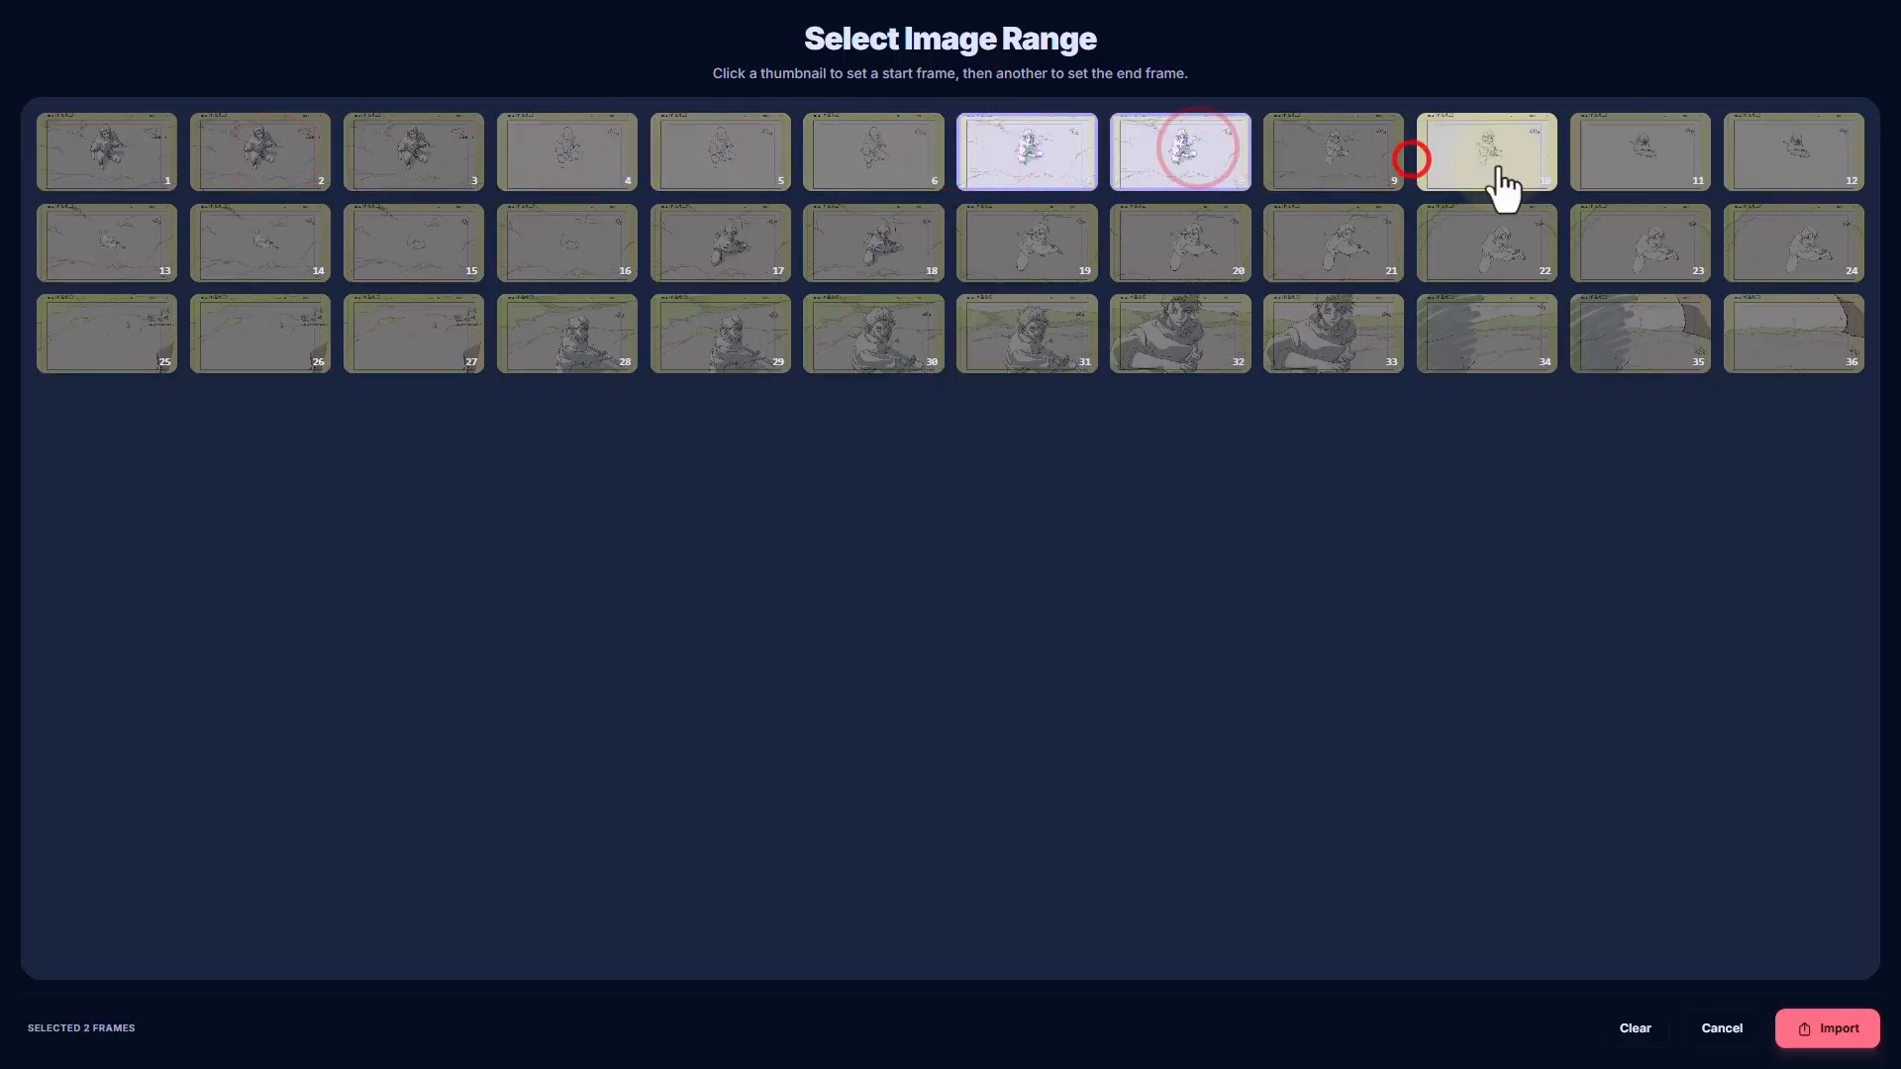
# - Try longer import ranges, first frames 1 to 10 and after that frames 1 to 33
pyautogui.click(1489, 160)
pyautogui.click(137, 174)
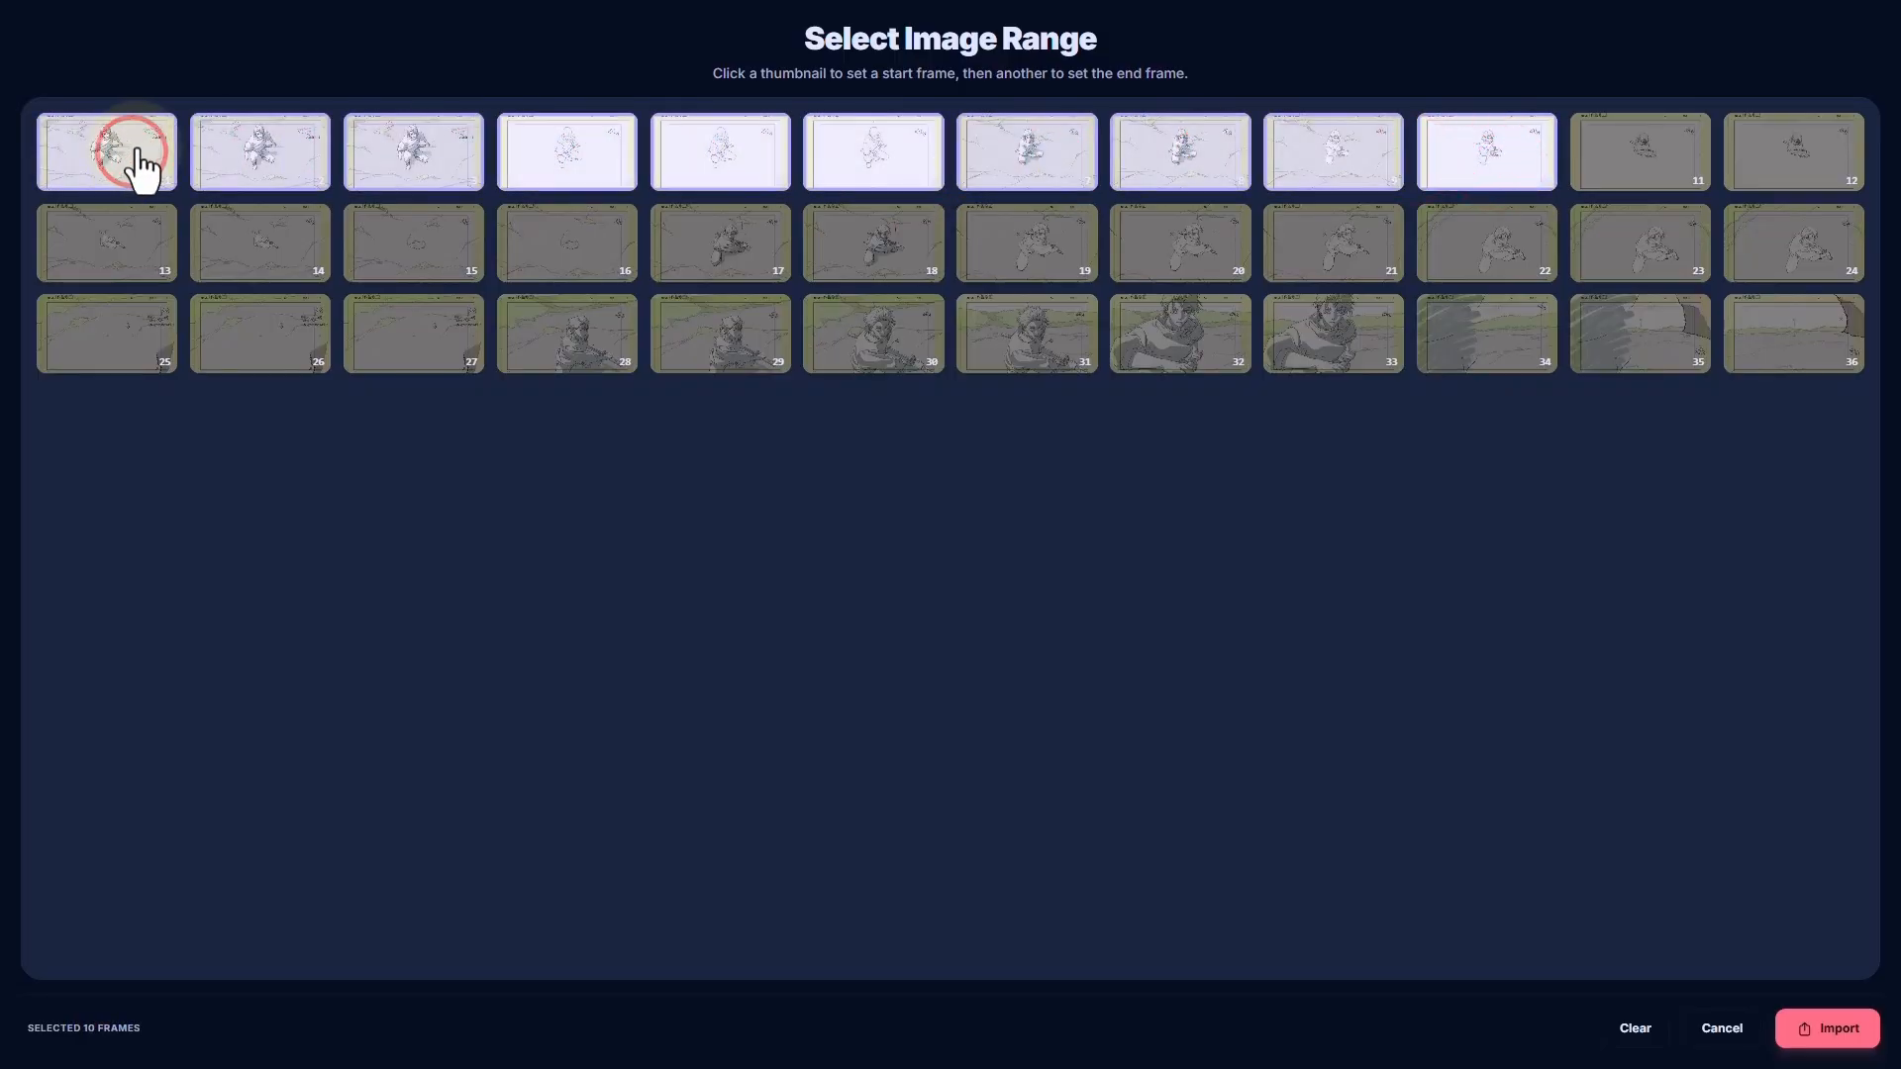
pyautogui.click(147, 168)
pyautogui.click(1329, 348)
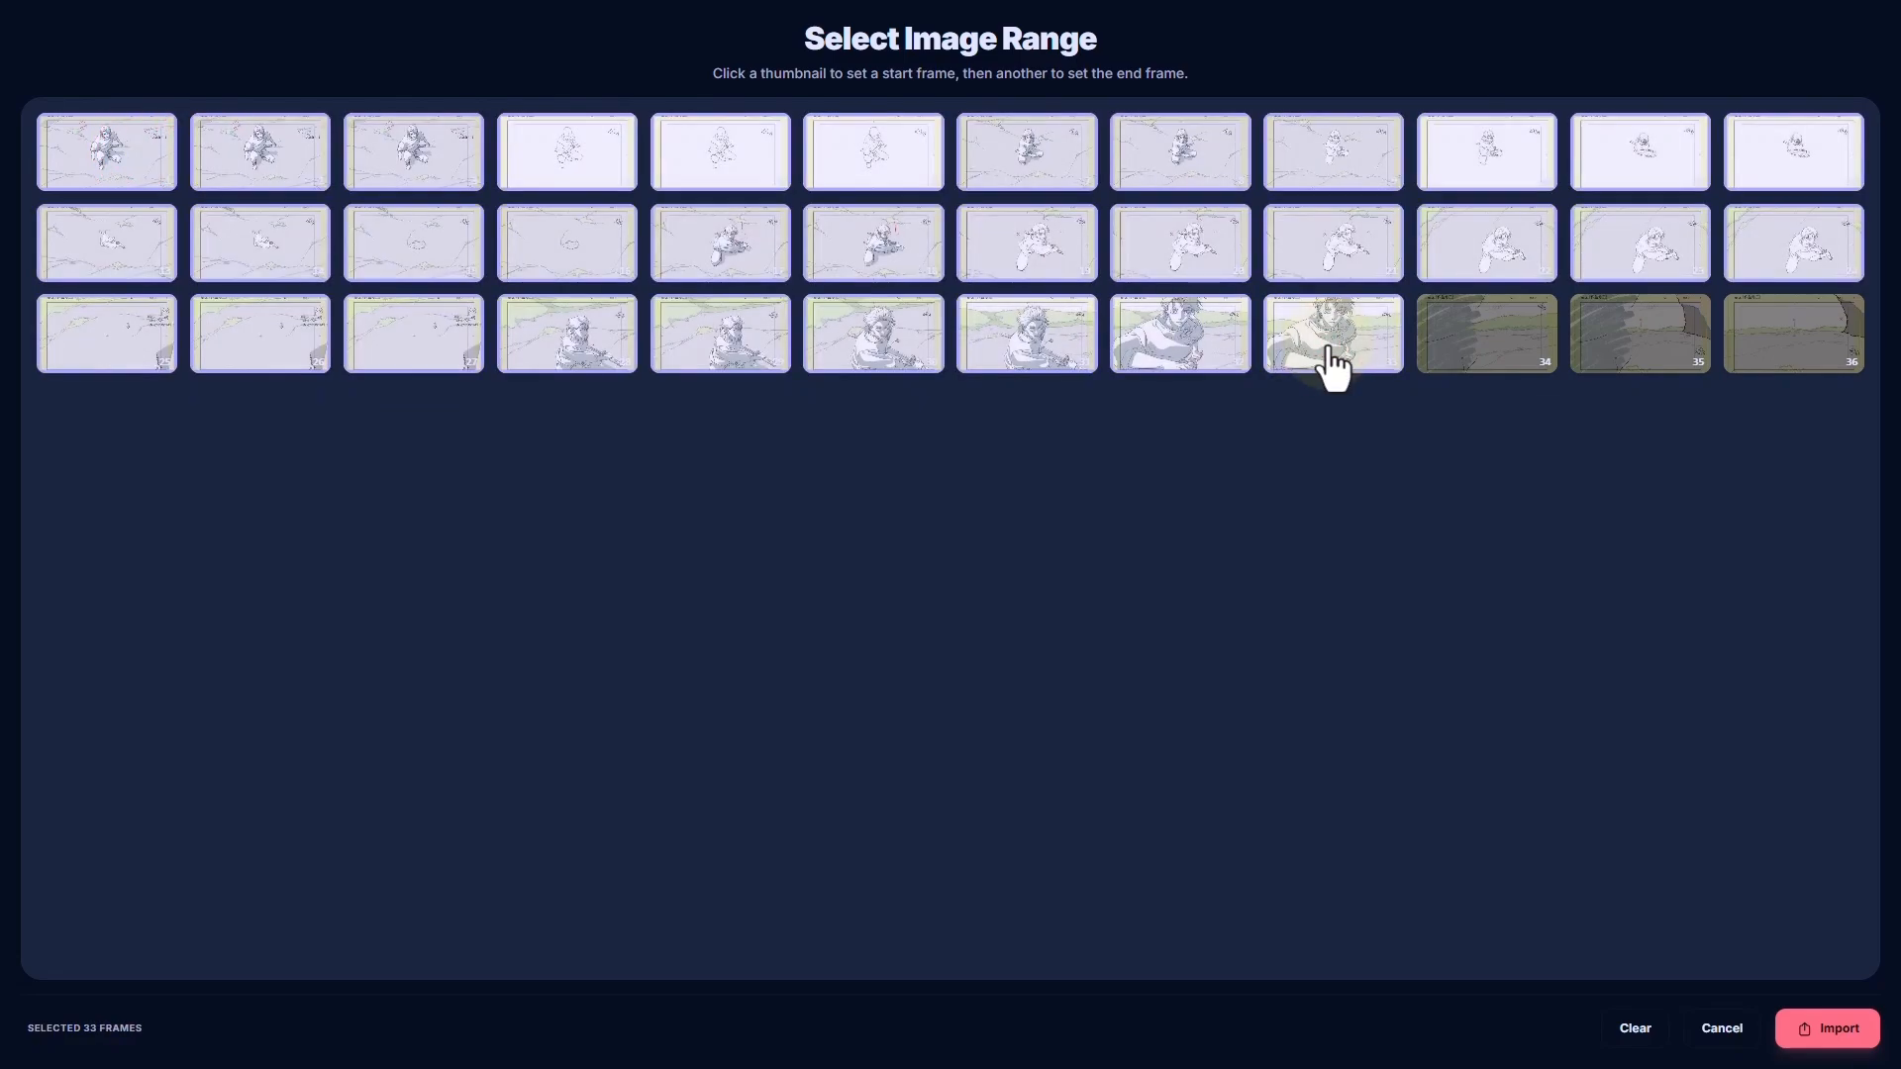
# - Set the image range to frames 1 through 36 and import the sequence
pyautogui.click(129, 163)
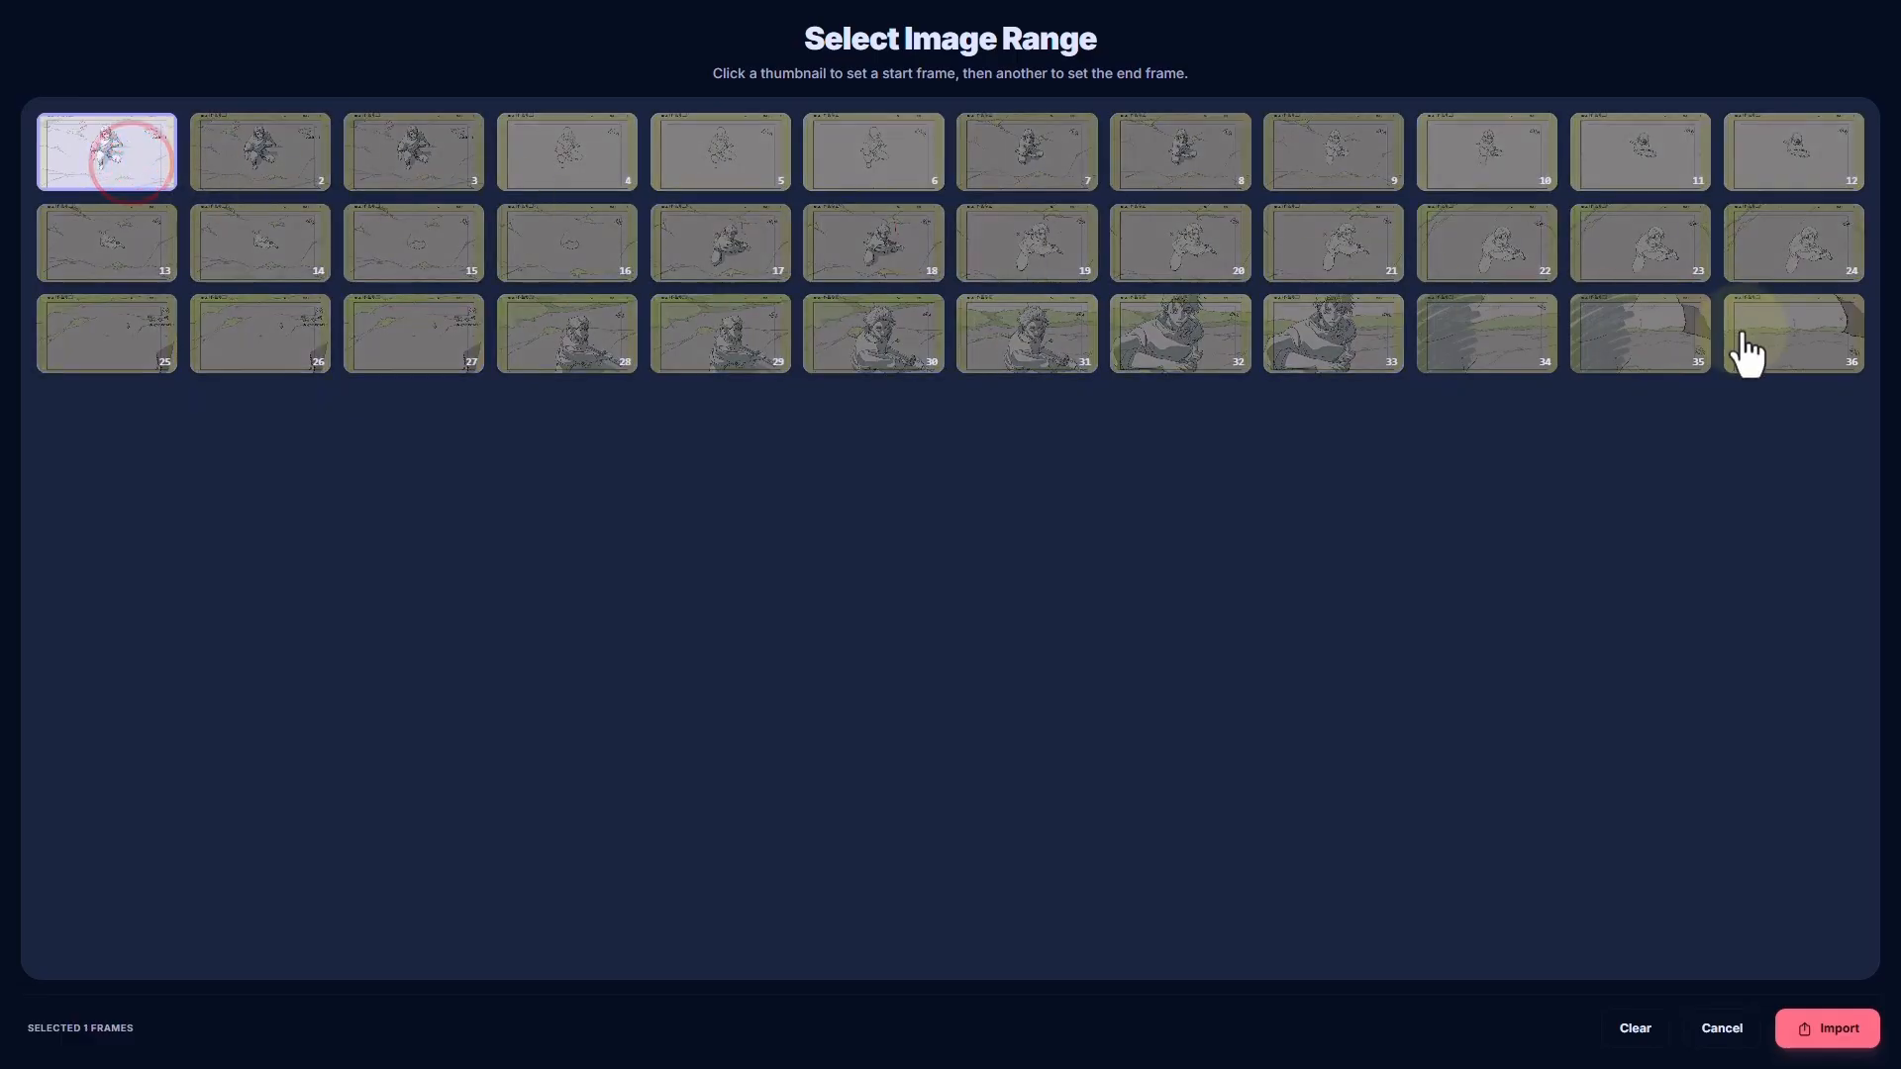
pyautogui.click(1800, 337)
pyautogui.click(1853, 1028)
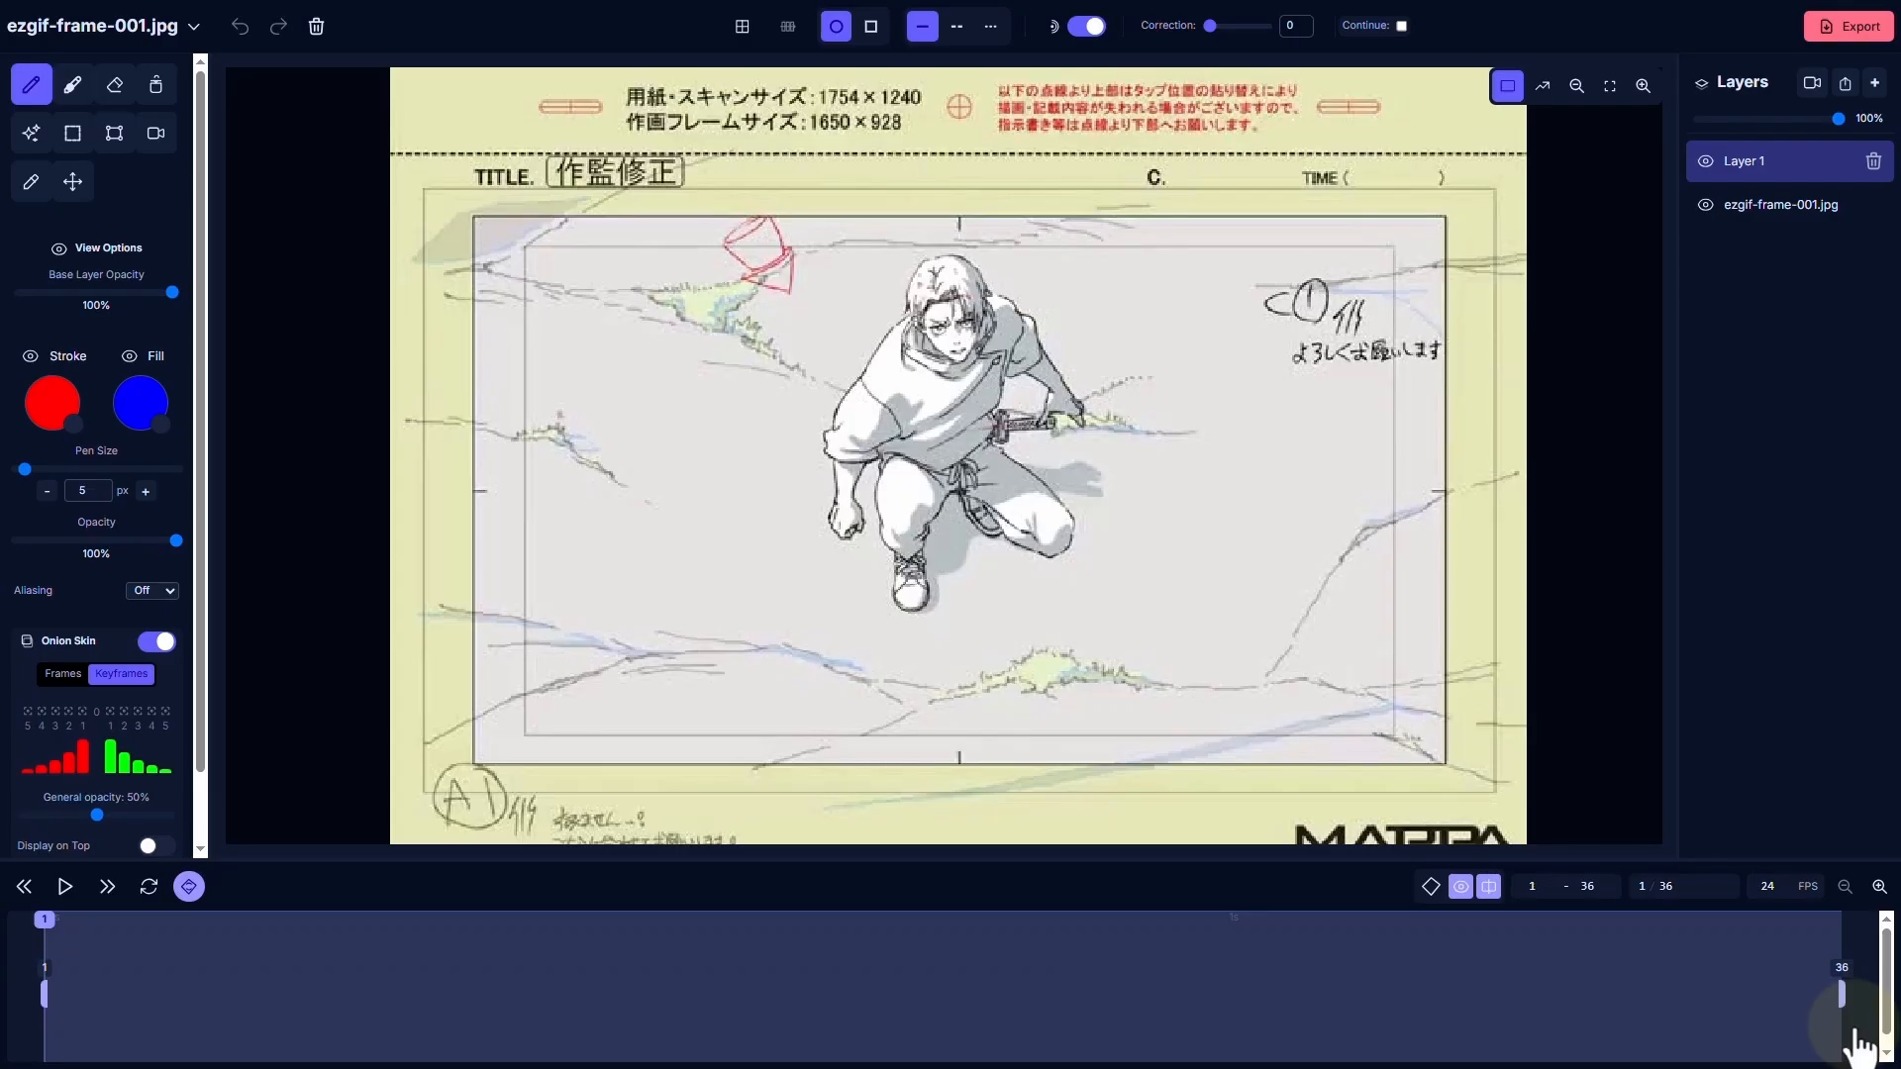
# - Play back the imported image sequence, turn looping on, and pause the playback
pyautogui.click(64, 886)
pyautogui.click(138, 887)
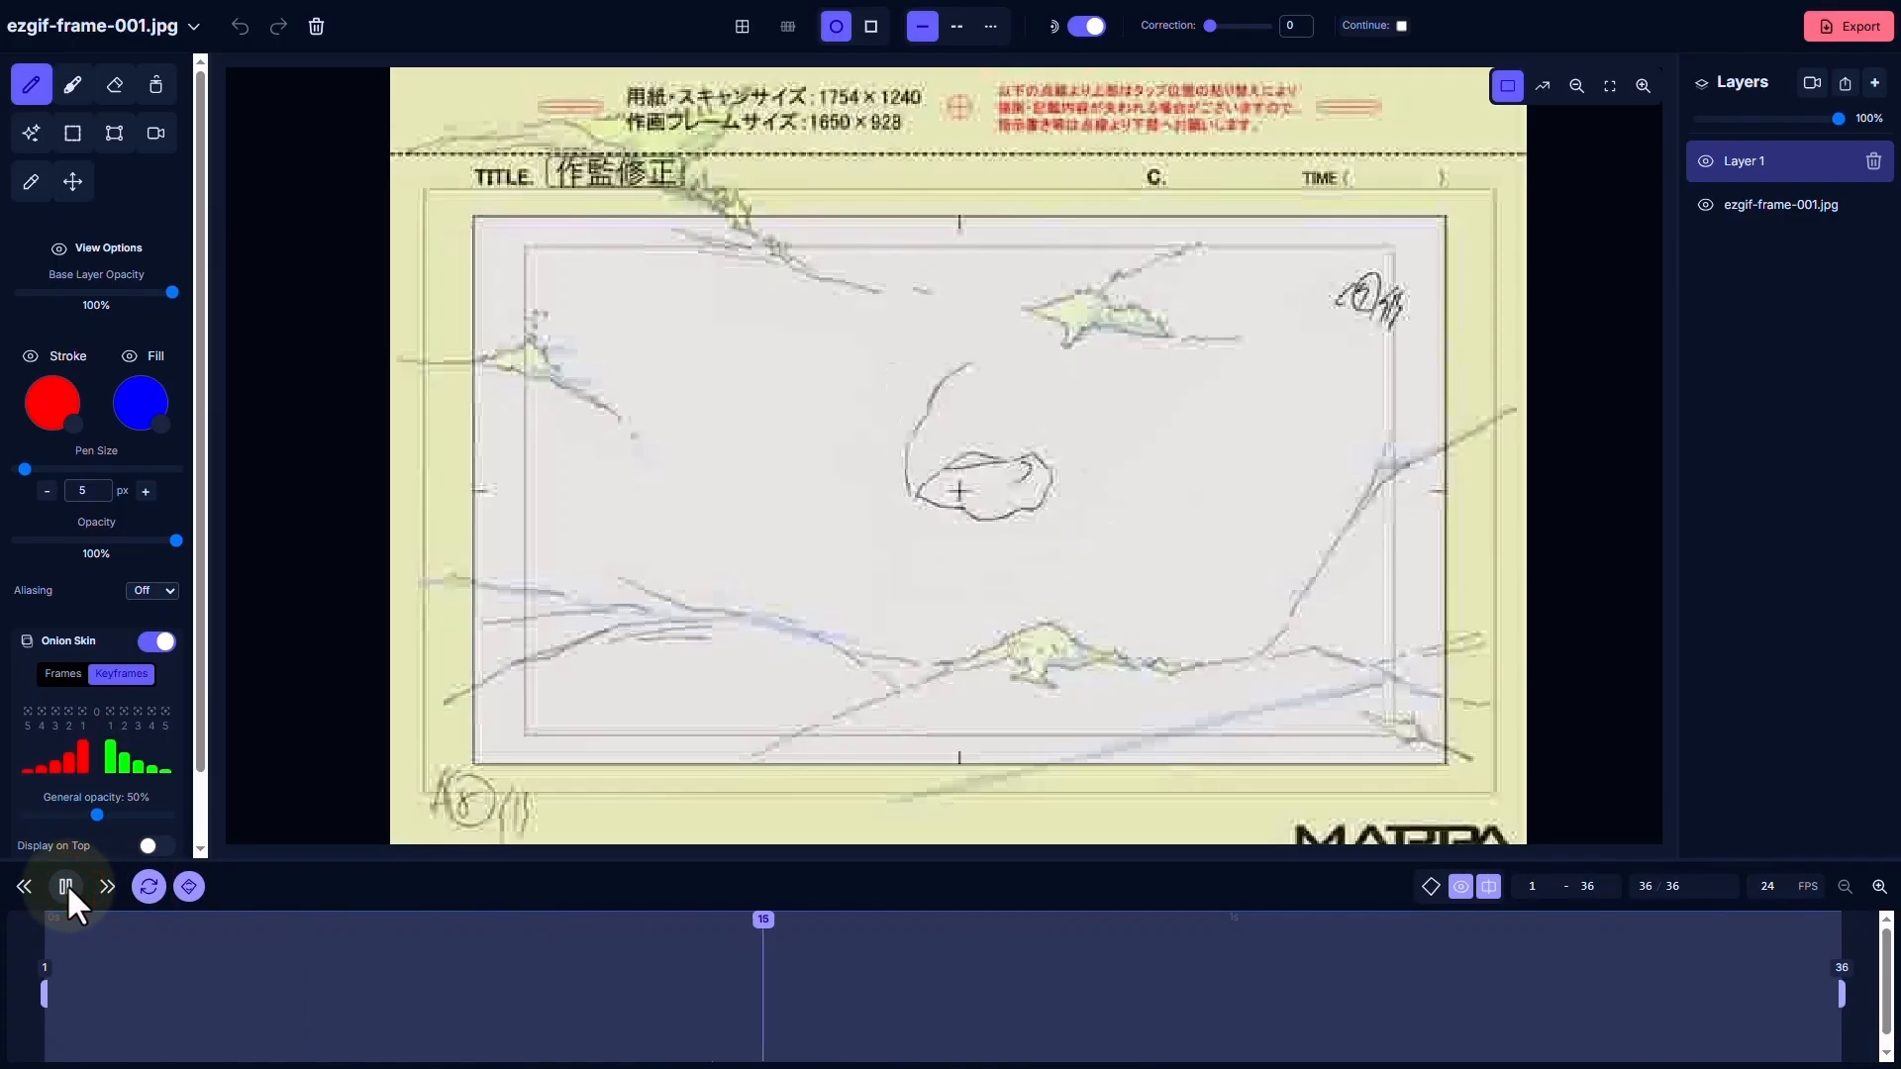
pyautogui.click(68, 883)
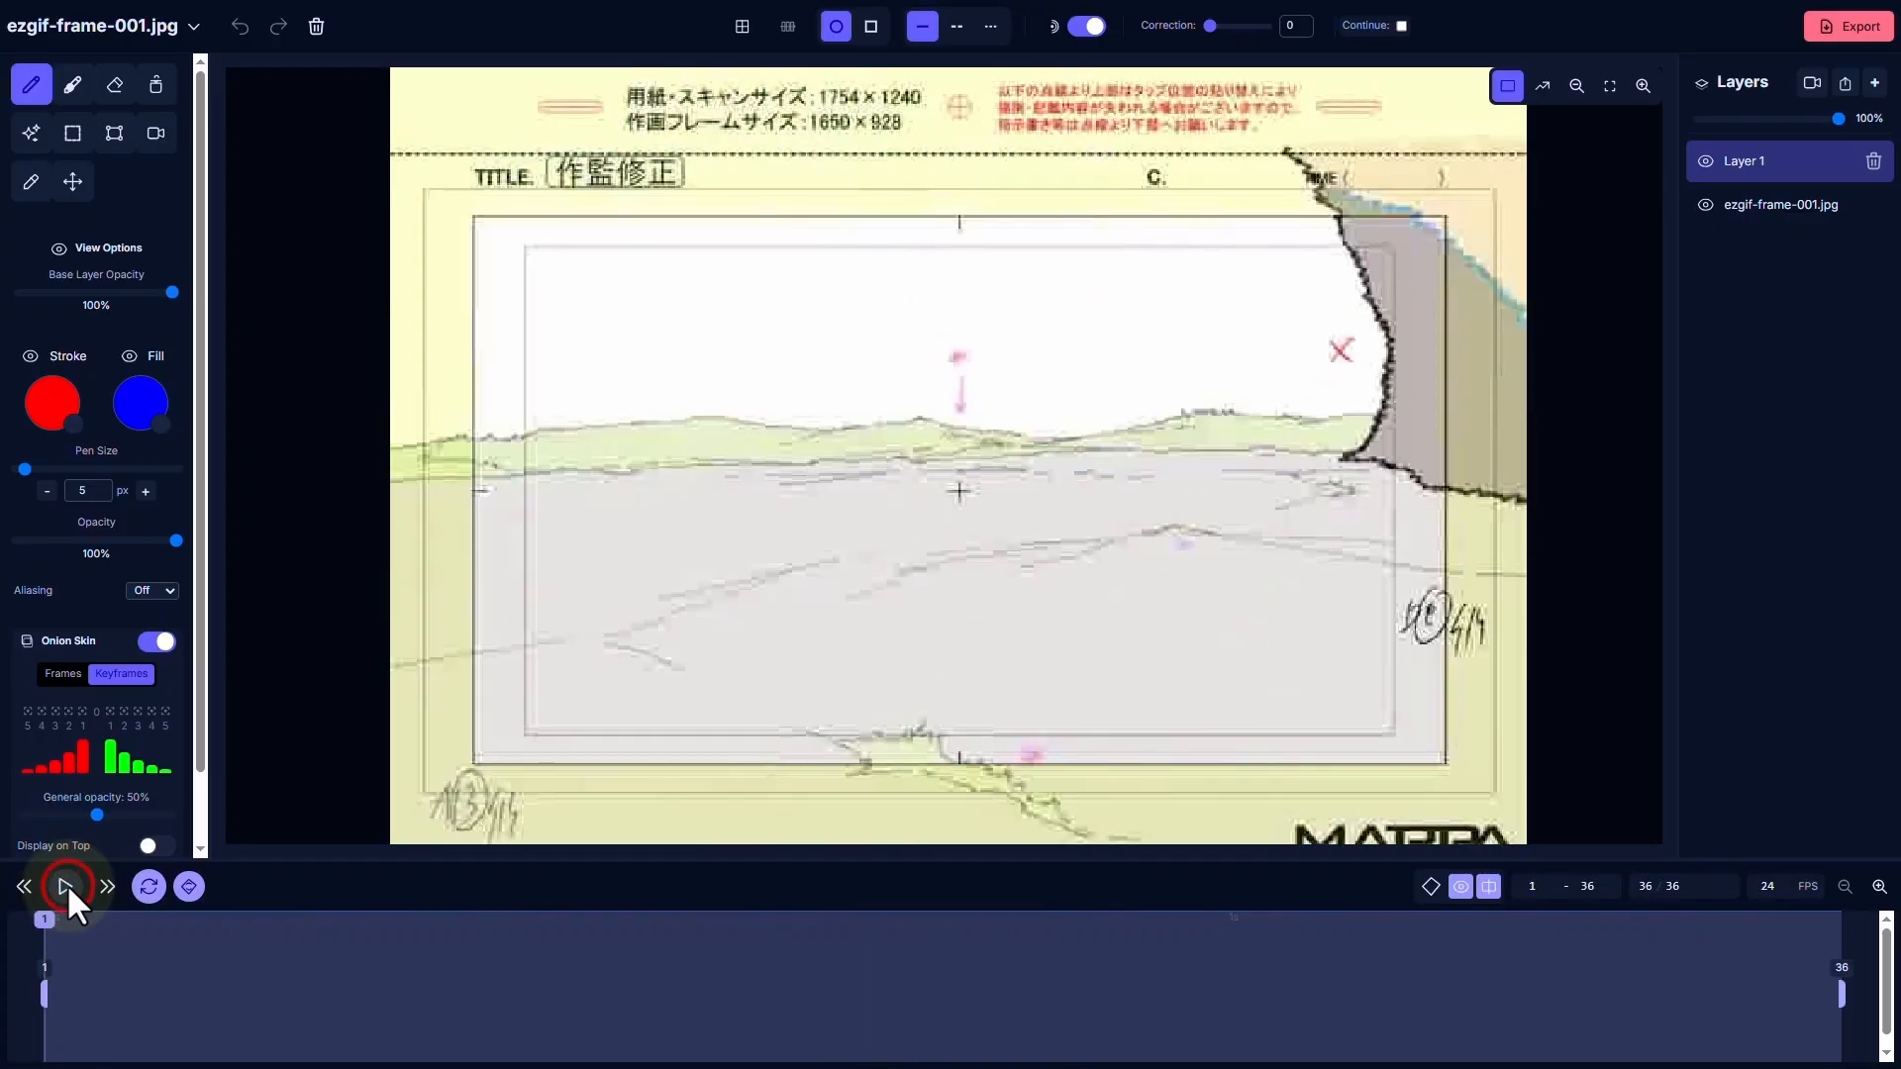